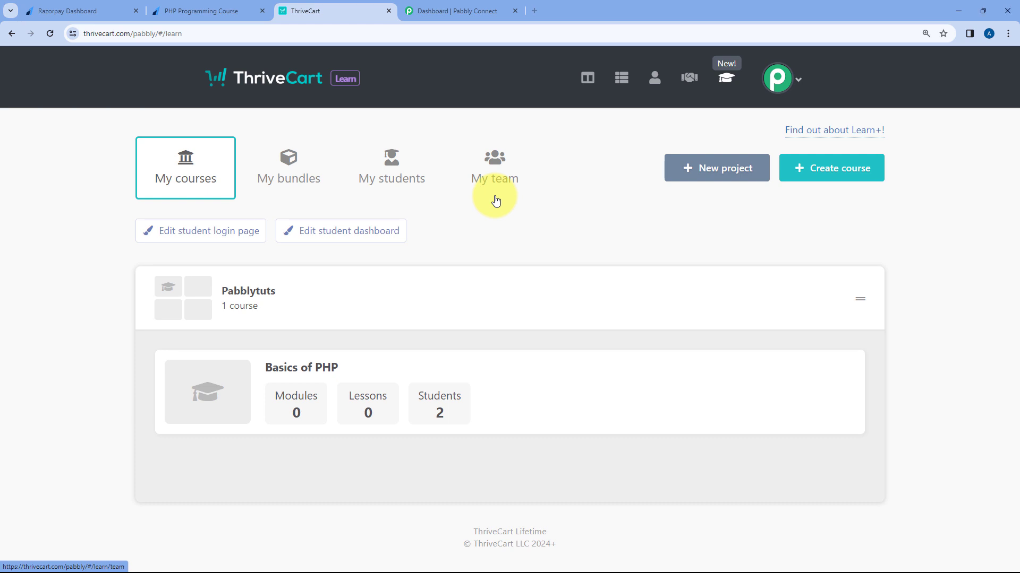
Step: Check the Basics of PHP course in ThriveCart Learn, then bring up the Razorpay dashboard
mouse_move(266, 370)
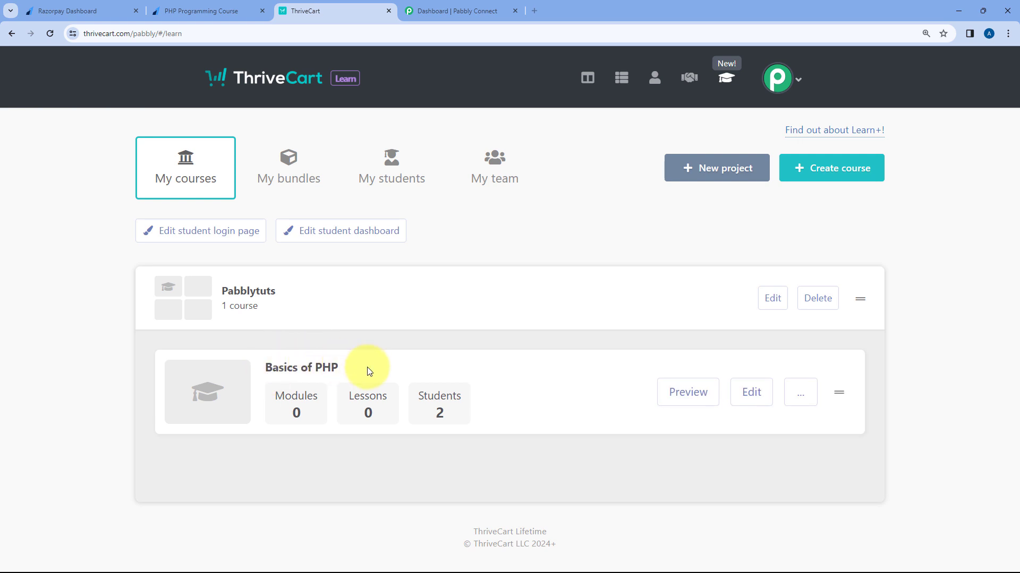
click(79, 10)
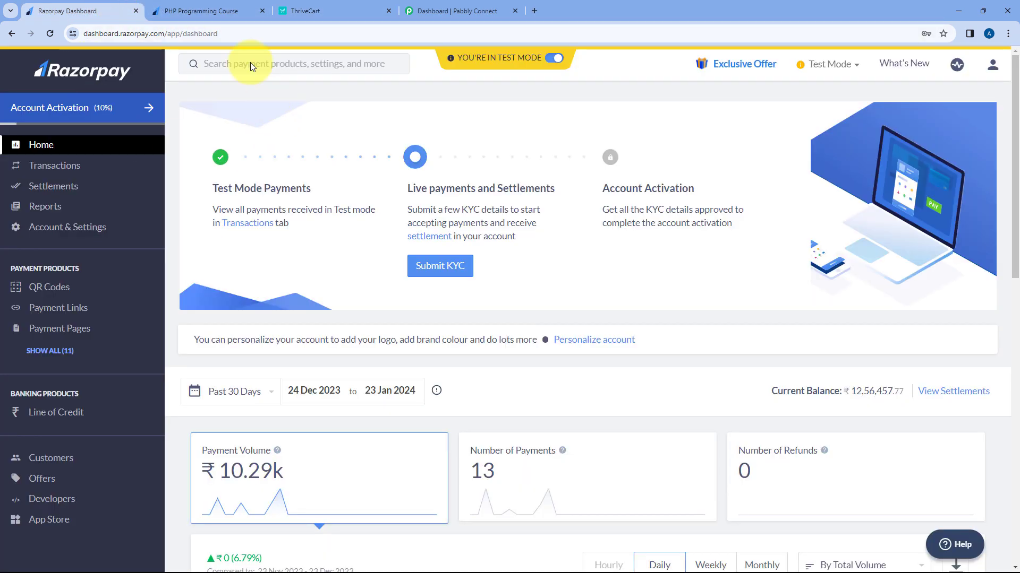
Step: Review the PHP Programming Course payment page and return to the ThriveCart Learn courses page
click(206, 10)
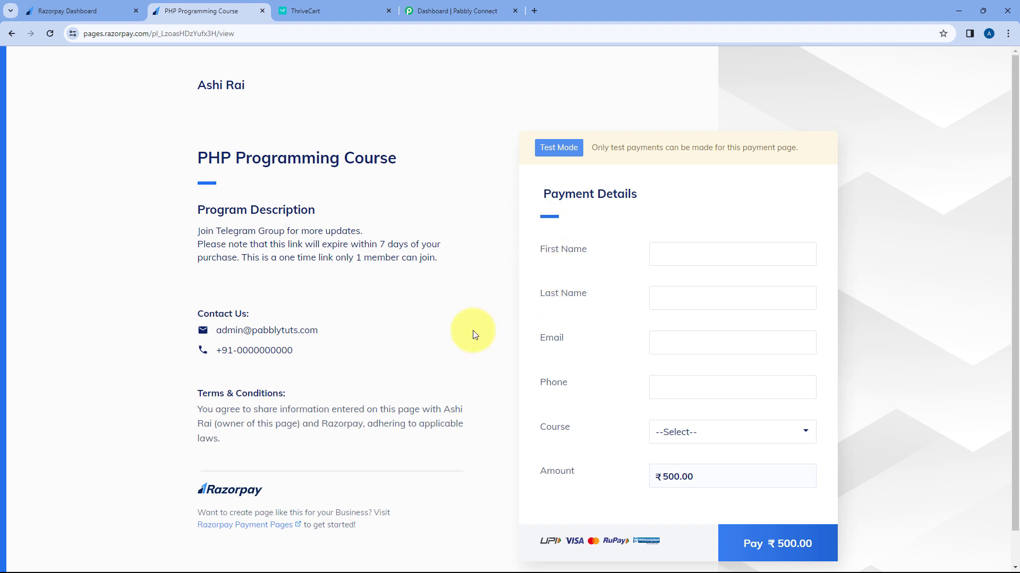
click(363, 9)
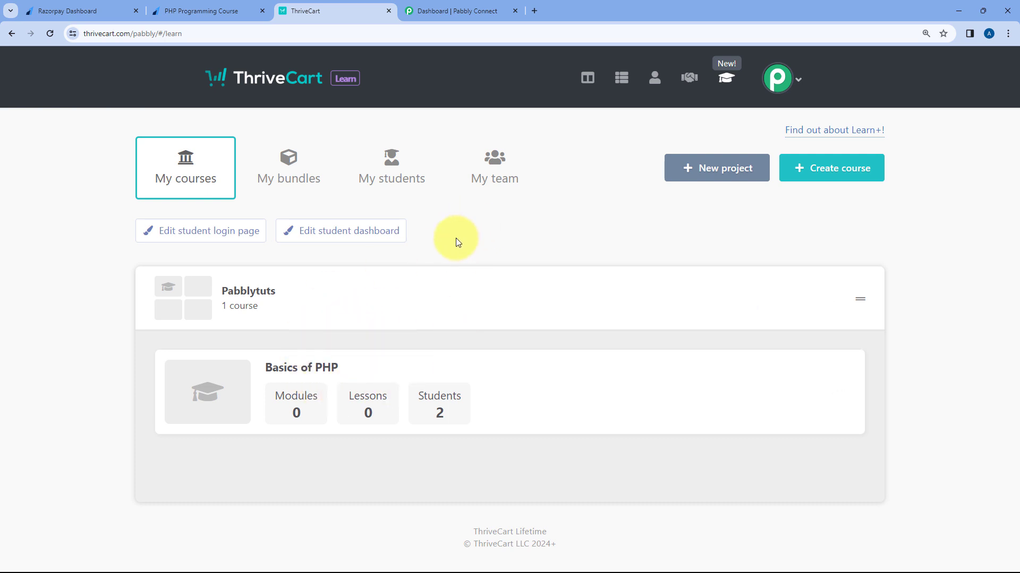
click(106, 11)
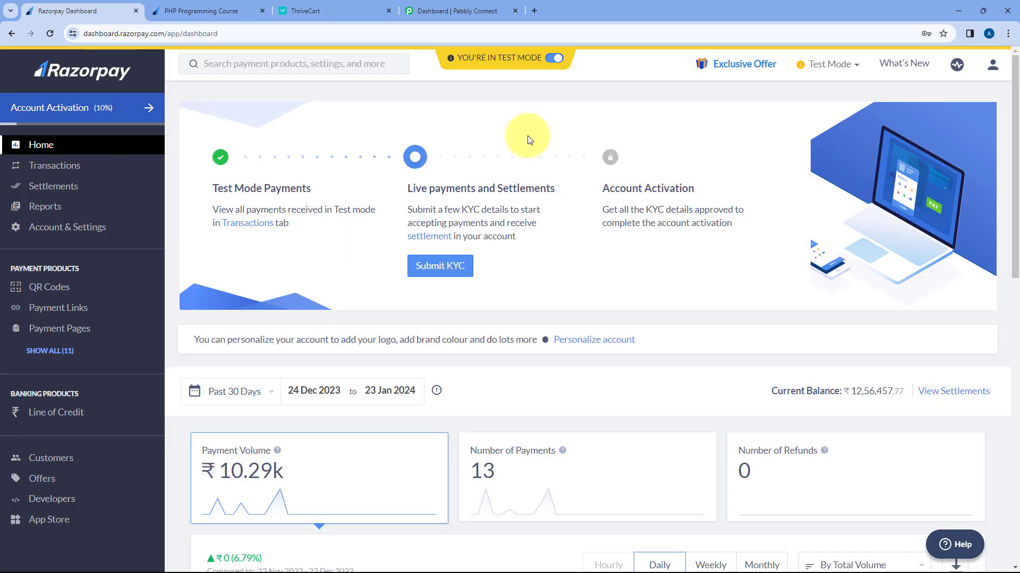
click(345, 9)
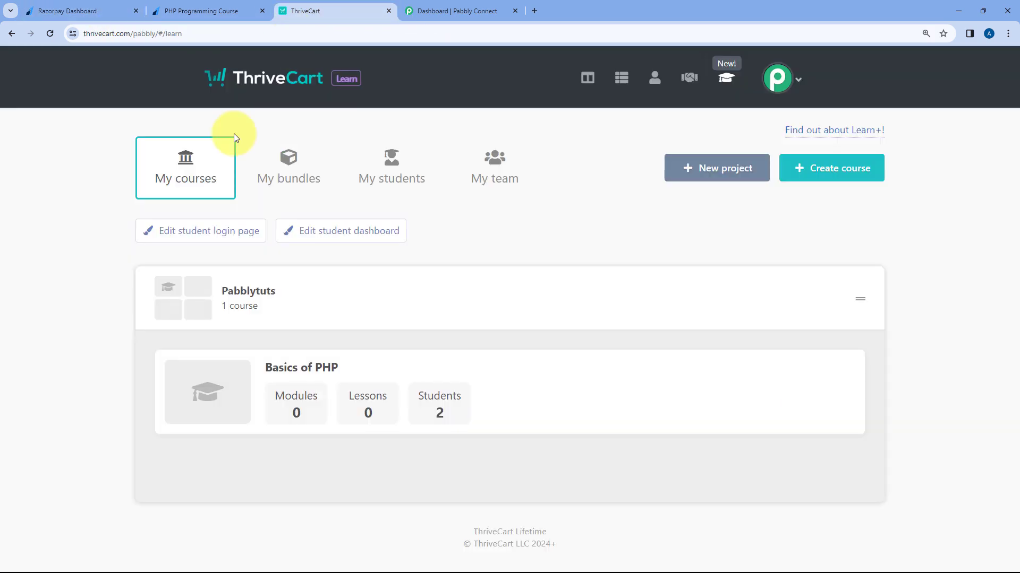
Step: Switch to the Pabbly Connect dashboard, where the Home folder has no workflows
click(493, 7)
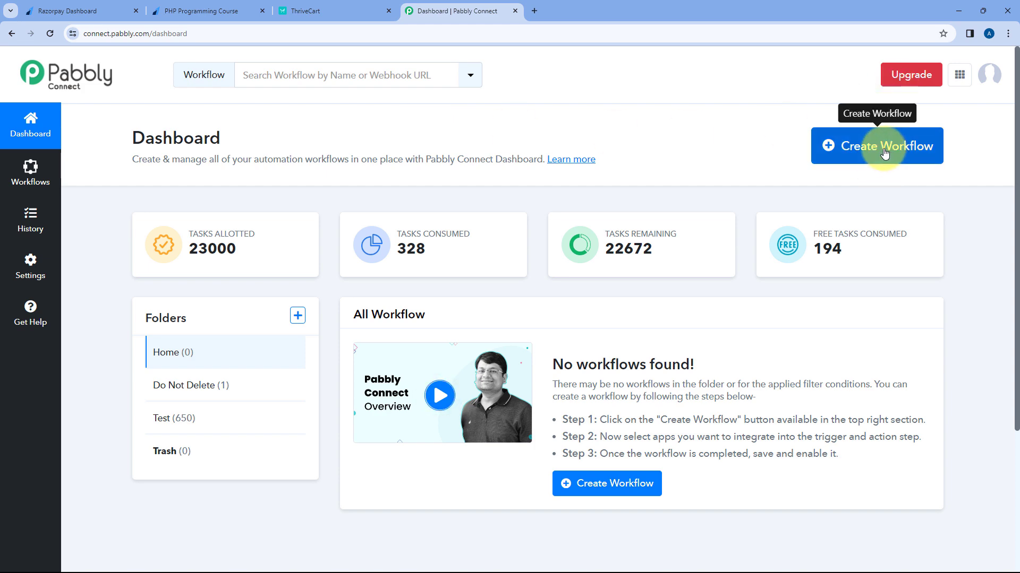
Step: Create a workflow named 'Razorpay to ThriveCart Learn' in the Home folder
click(854, 144)
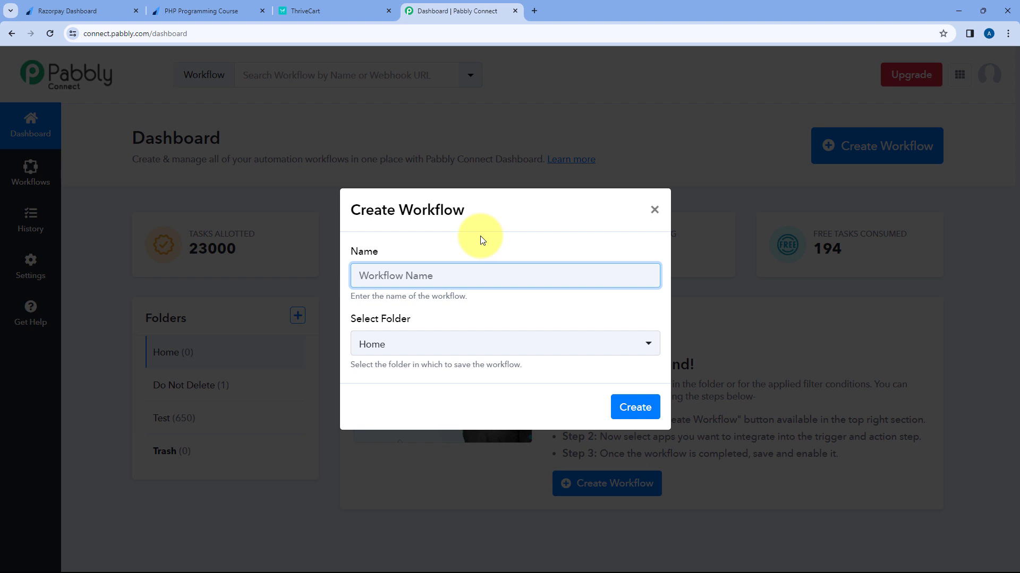
text(Razorpay to Th)
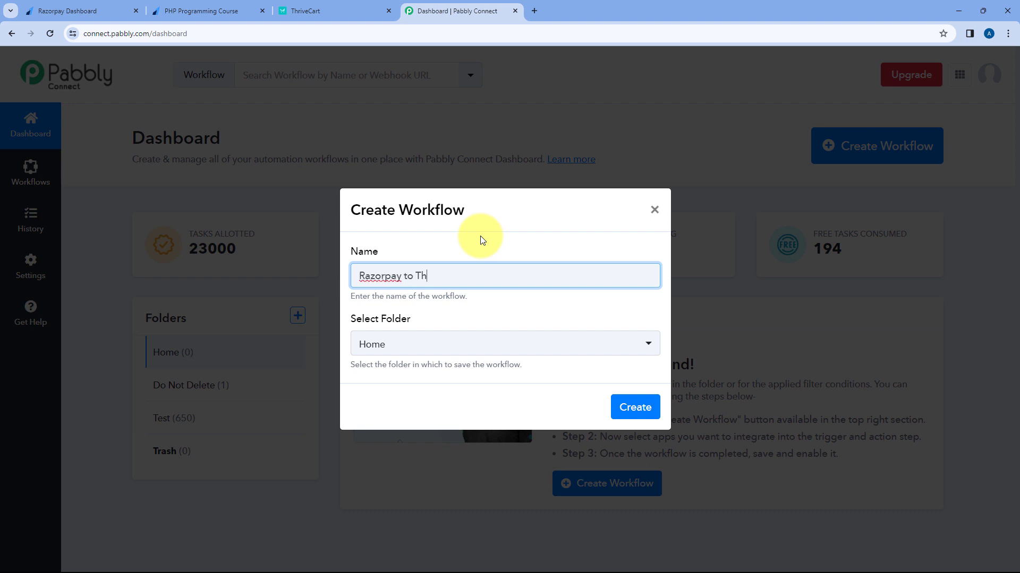
text(riveCart Learn)
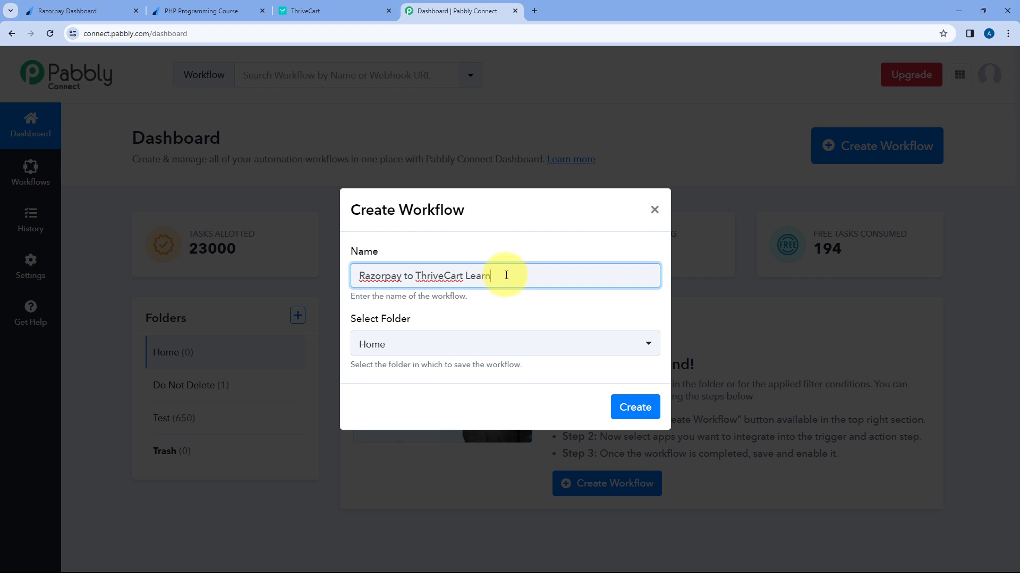
click(454, 350)
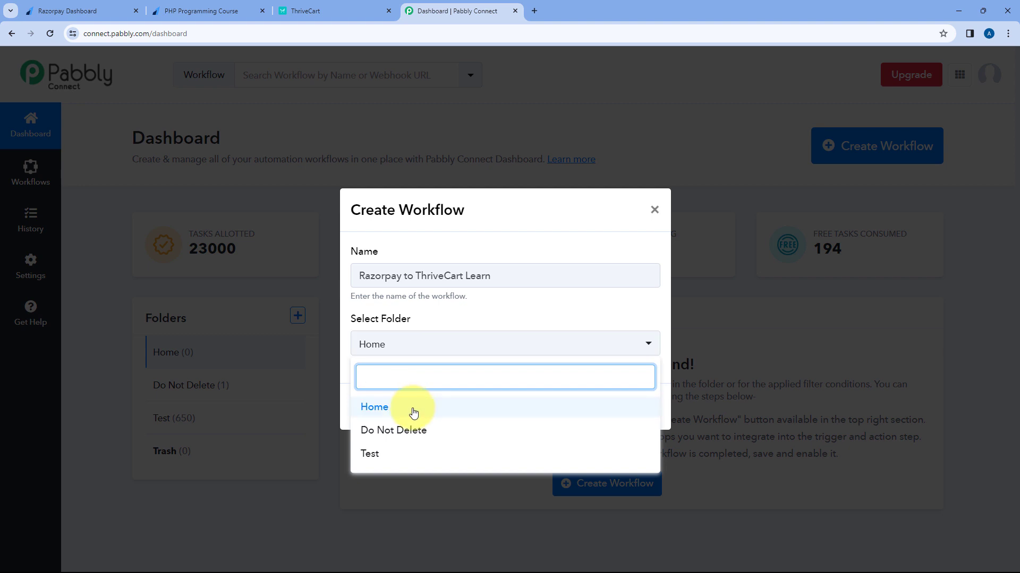
click(412, 410)
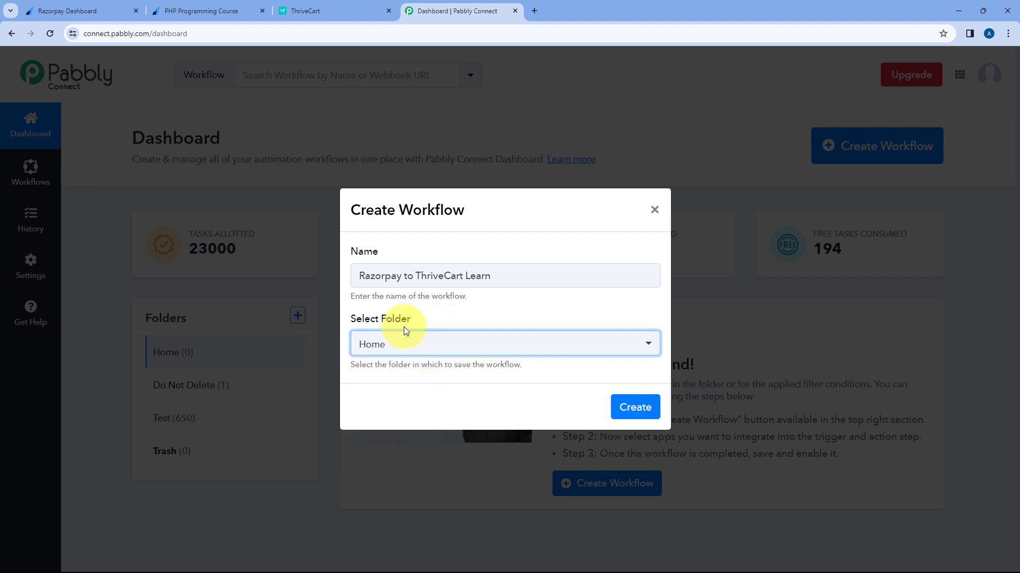
click(629, 408)
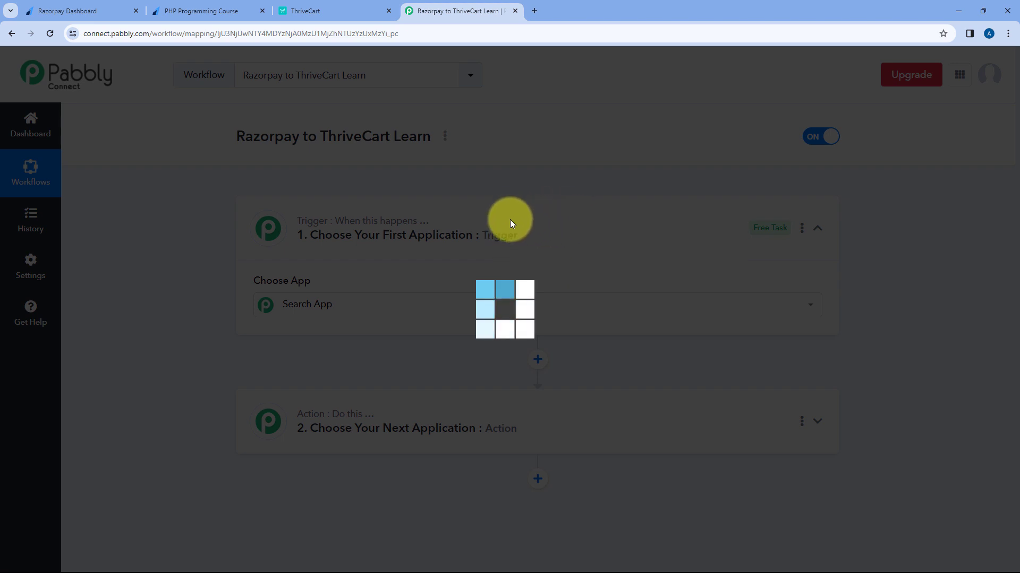
Step: Expand the workflow's Trigger card to reveal the Choose App grid
scroll(209, 203, down, 2)
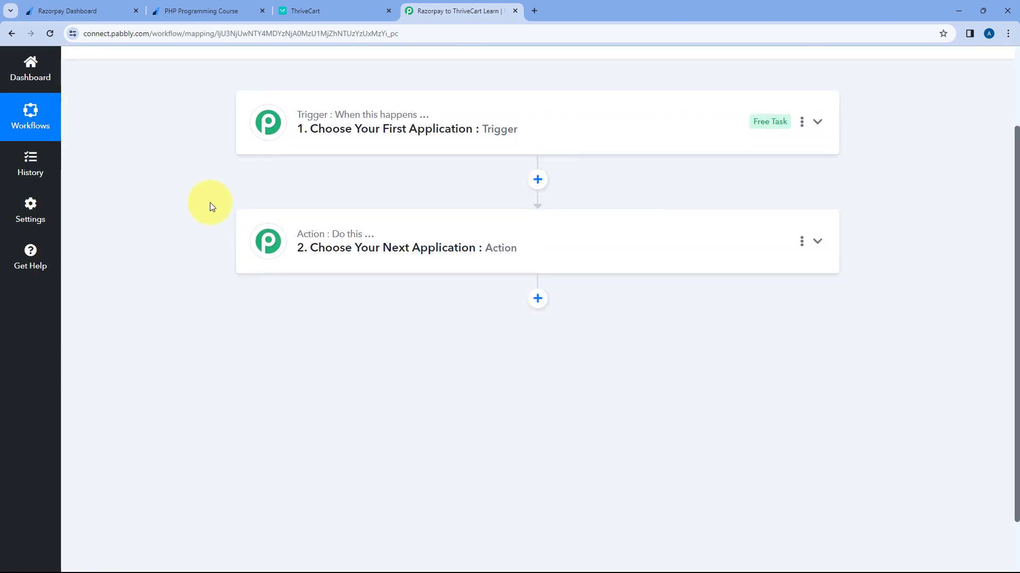
scroll(209, 202, up, 1)
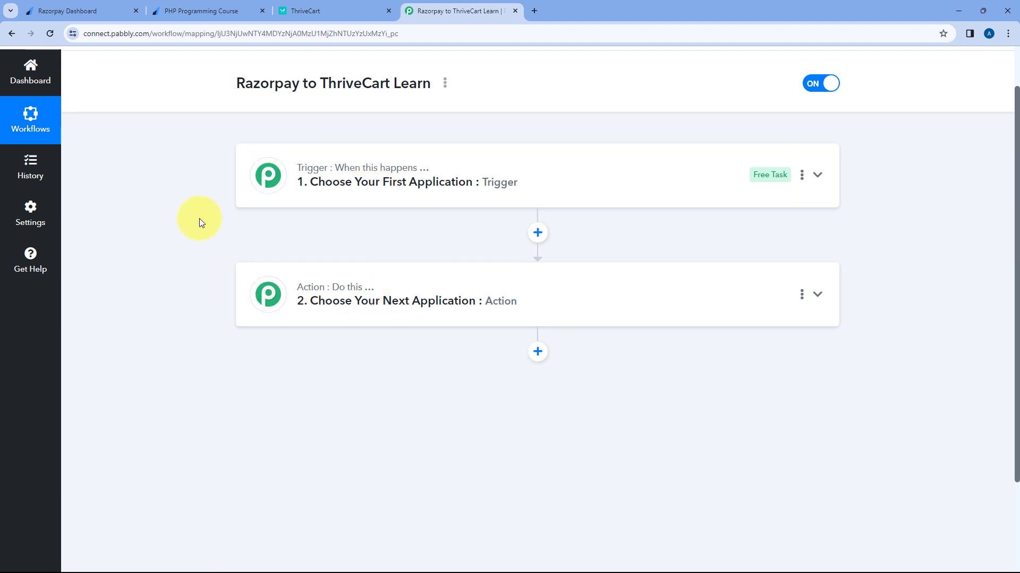
mouse_move(317, 182)
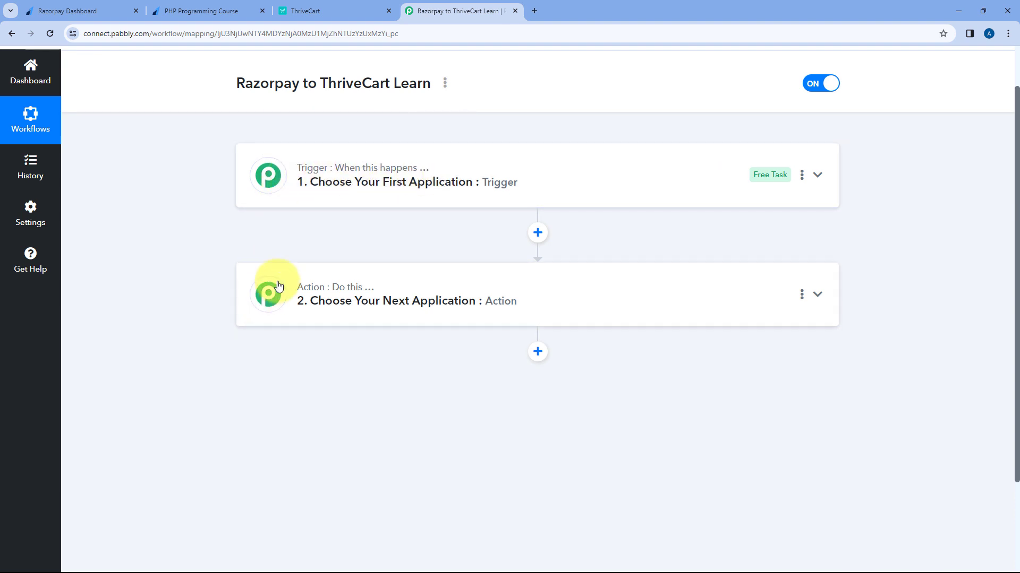
mouse_move(302, 298)
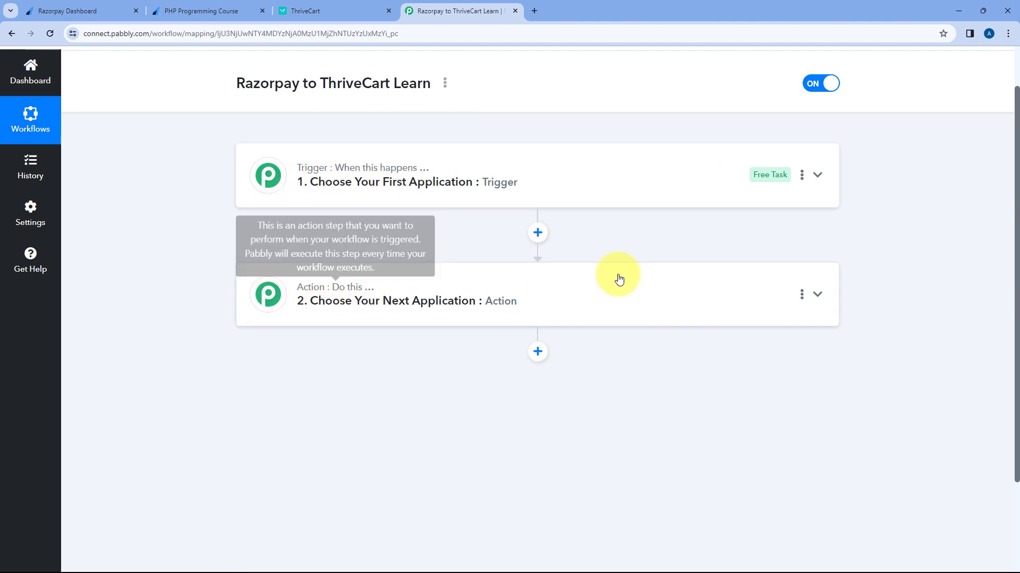
click(536, 165)
scroll(211, 266, up, 1)
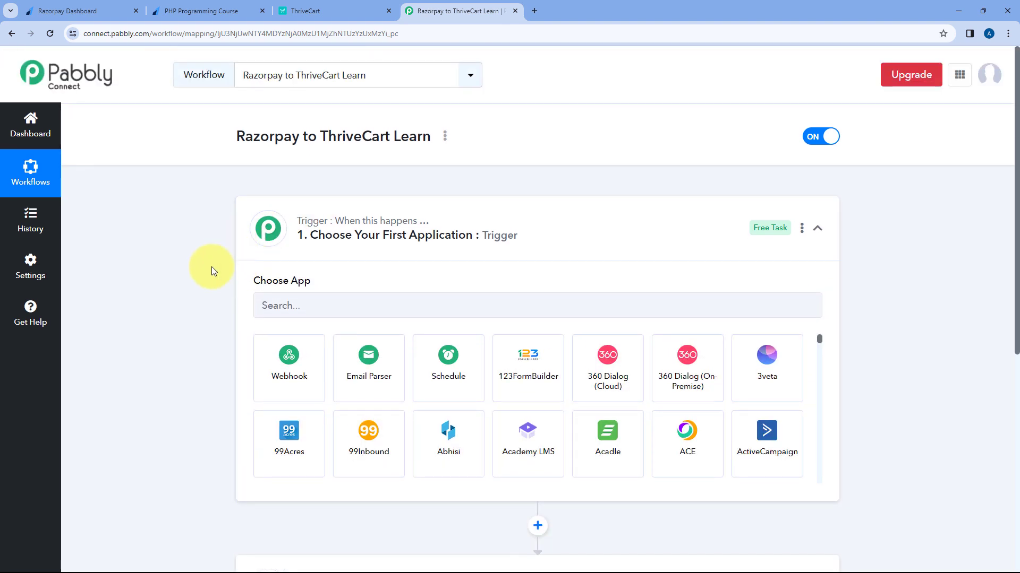
scroll(212, 266, down, 1)
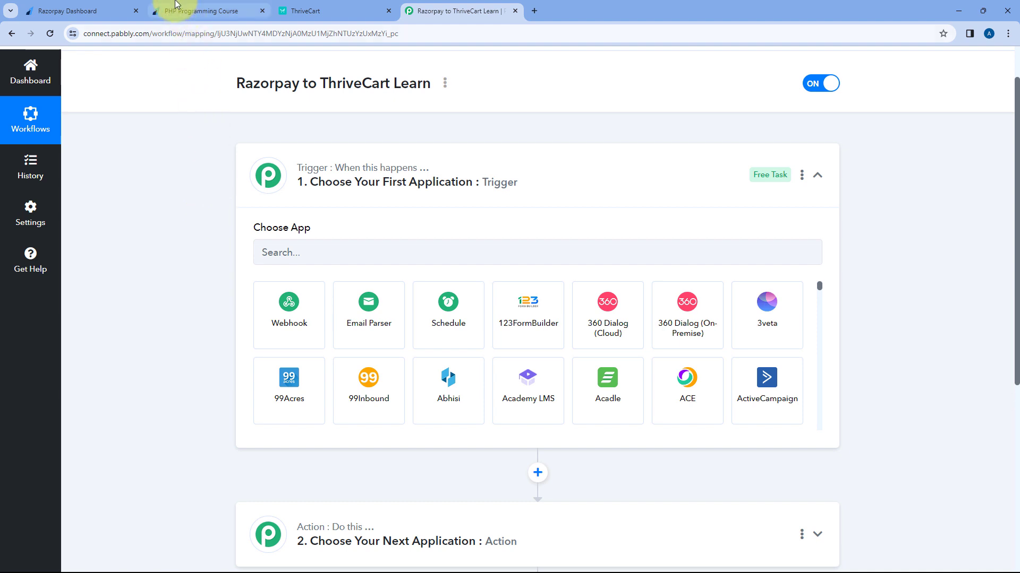
click(109, 4)
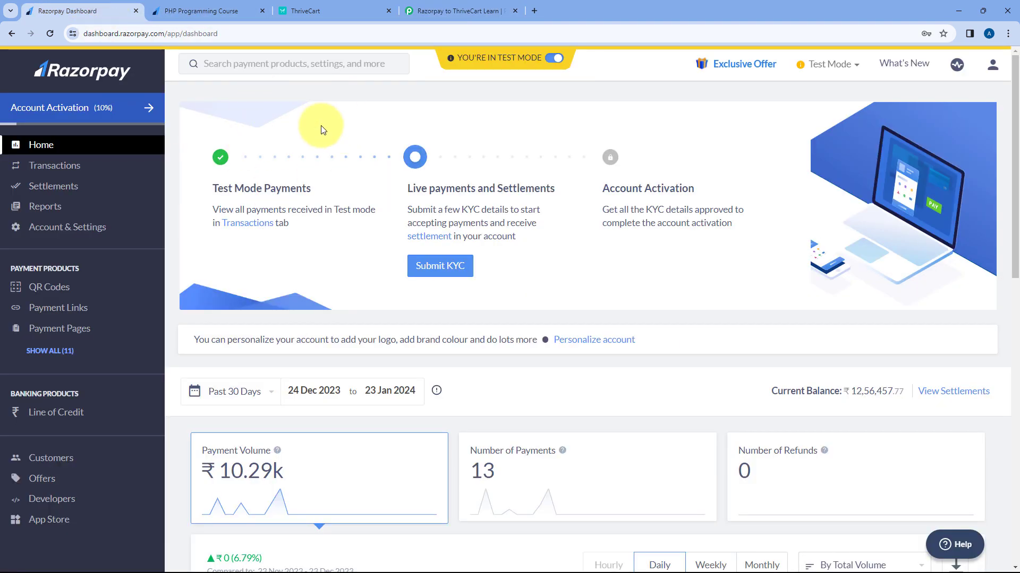
click(450, 6)
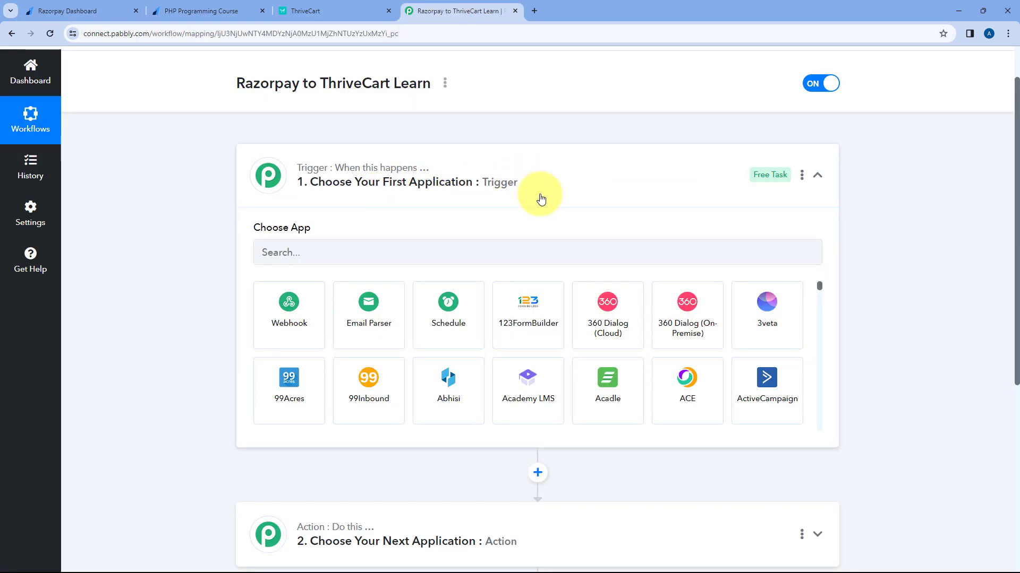
click(229, 9)
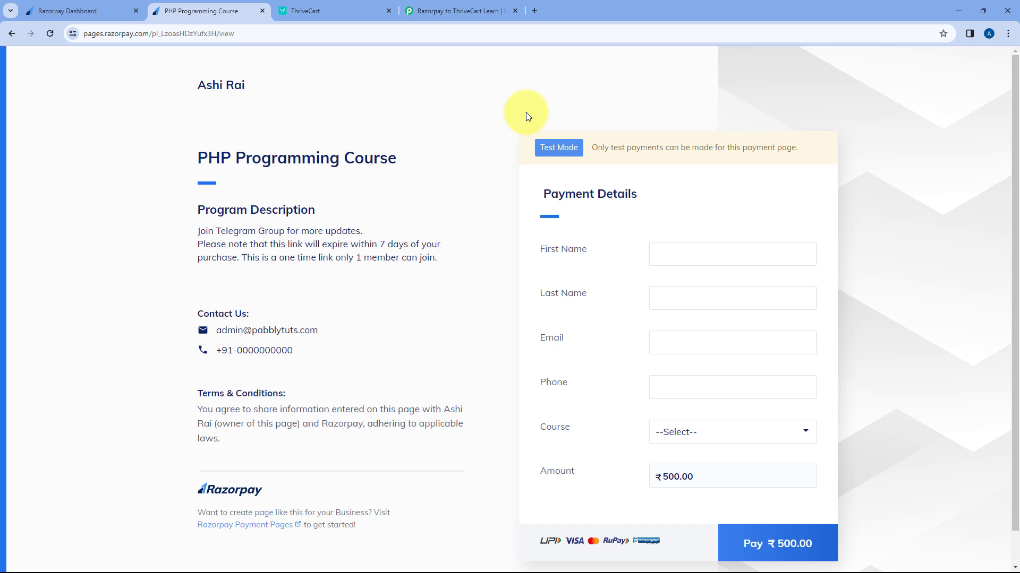
drag(418, 155, 196, 157)
click(483, 163)
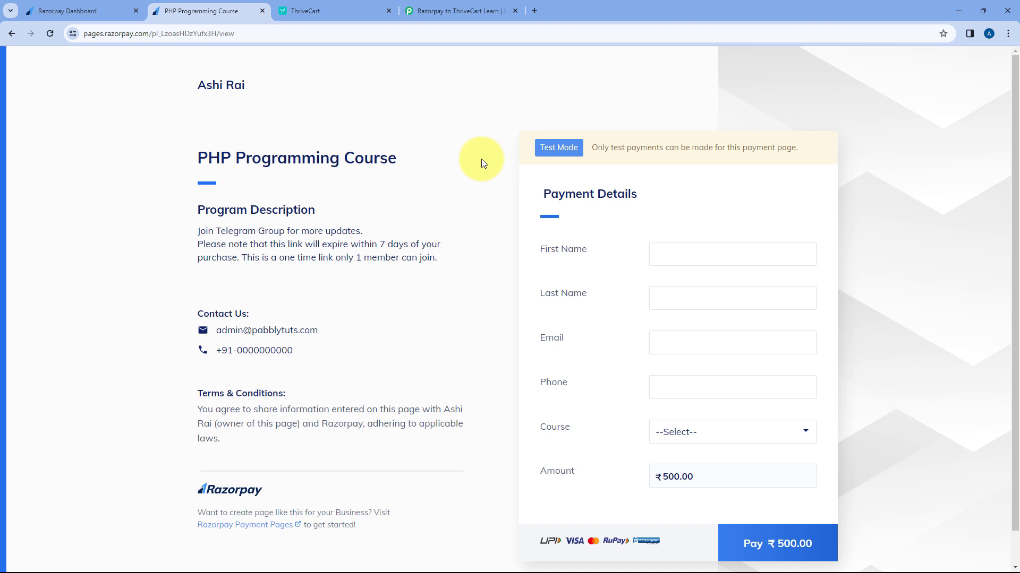
click(420, 12)
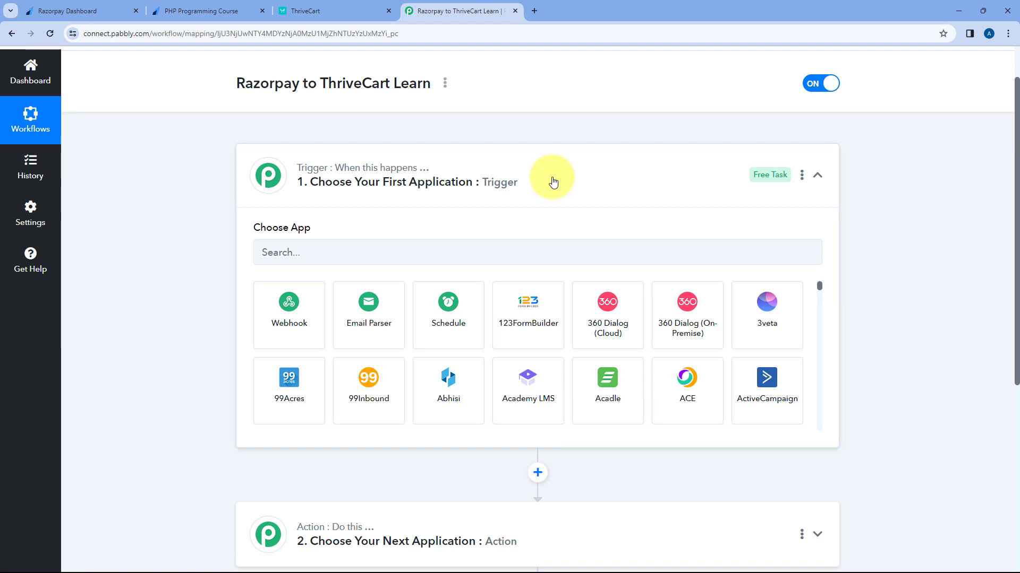
scroll(204, 231, down, 1)
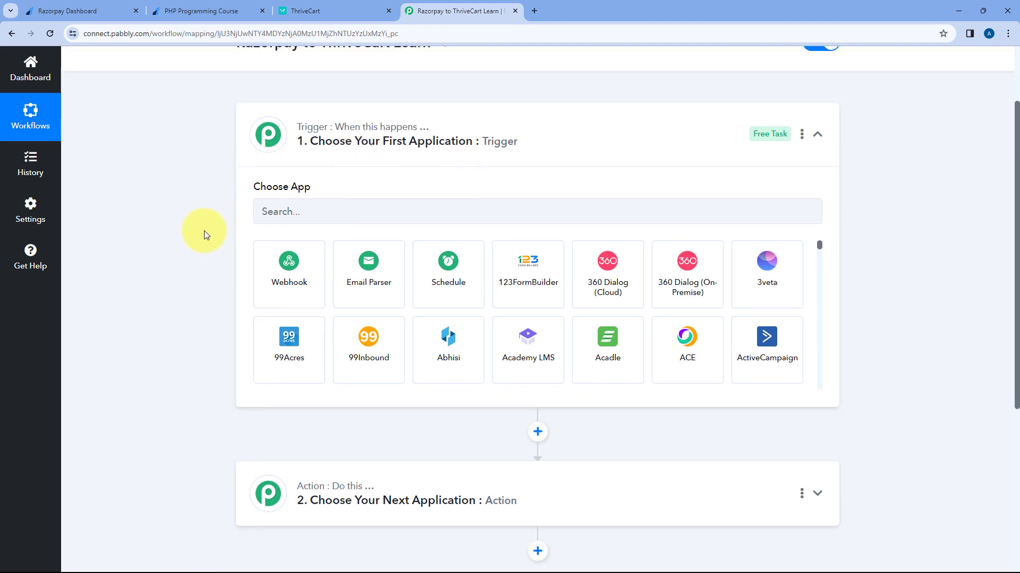
scroll(204, 230, down, 1)
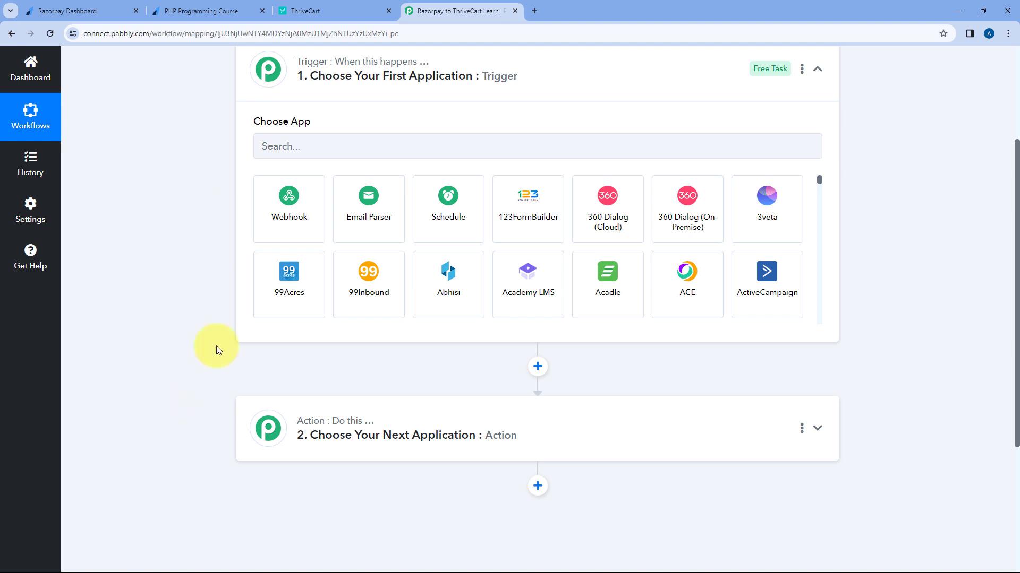
click(340, 6)
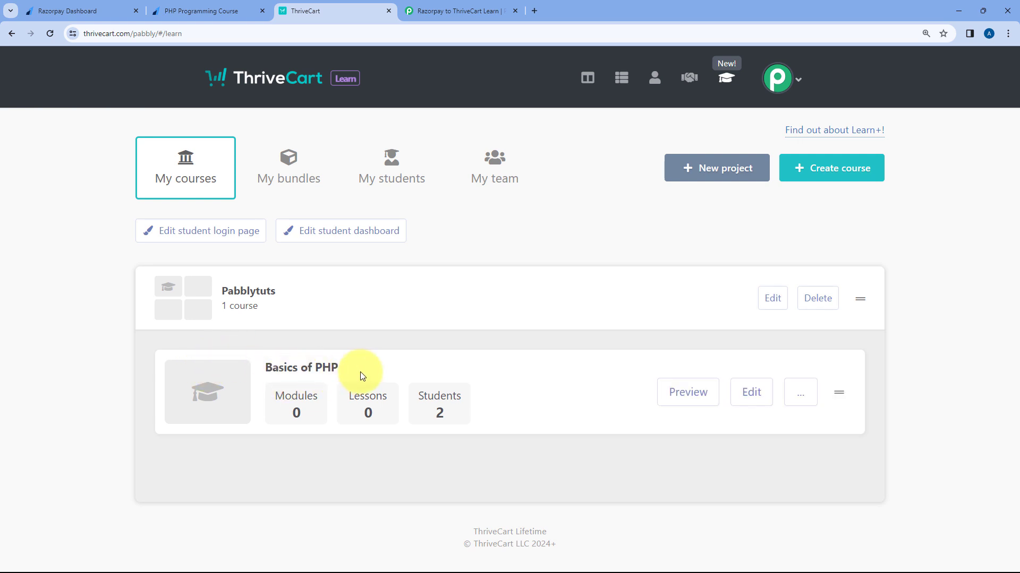
click(448, 9)
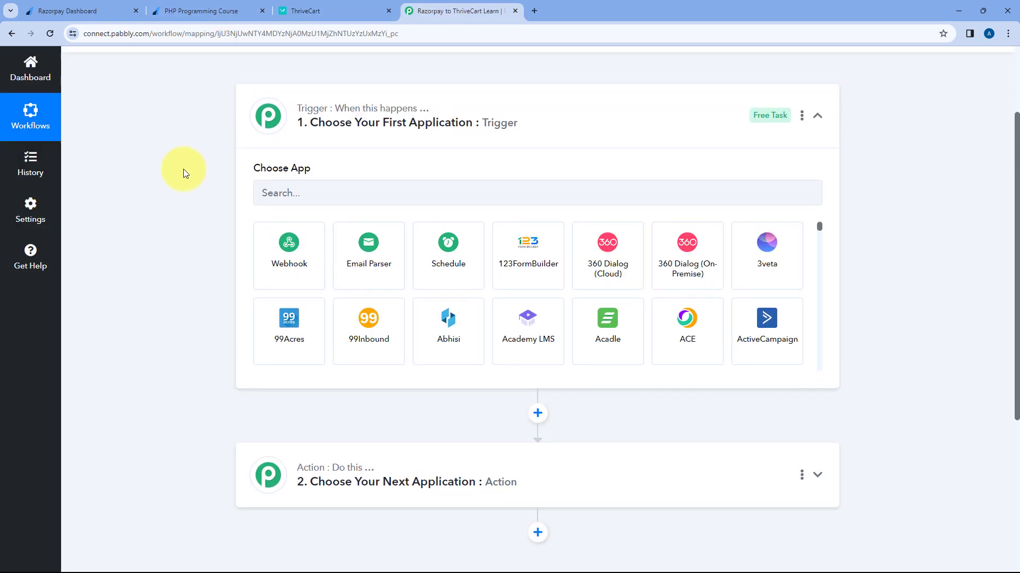
Step: Set the trigger app to Razorpay with the Payment Captured event
click(315, 193)
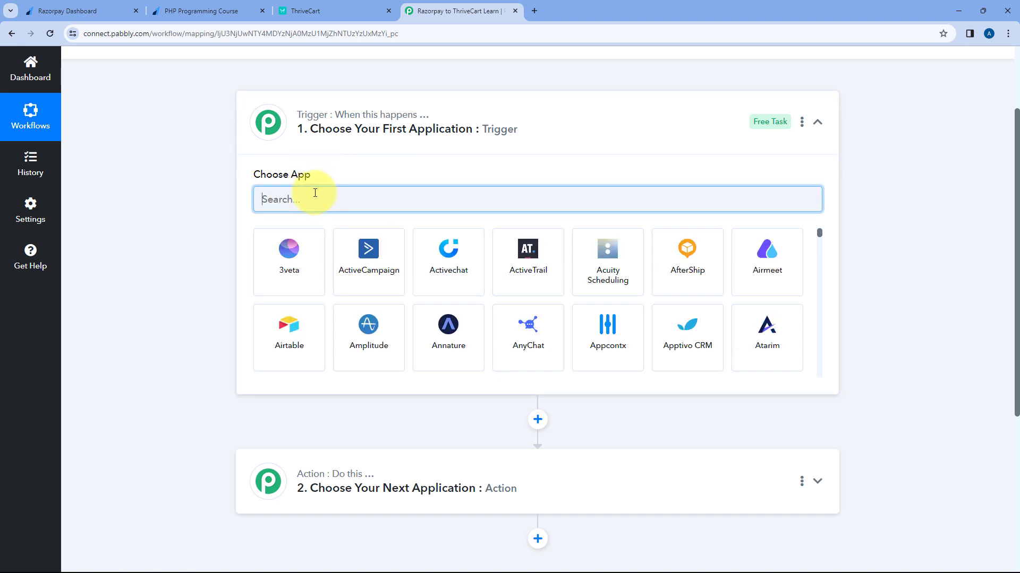
text(Razo)
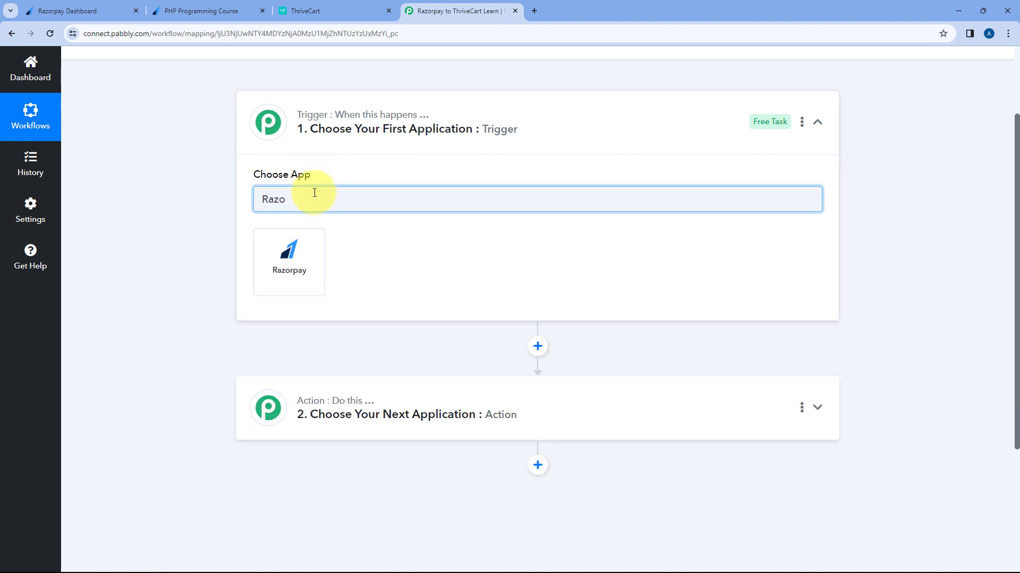
click(295, 263)
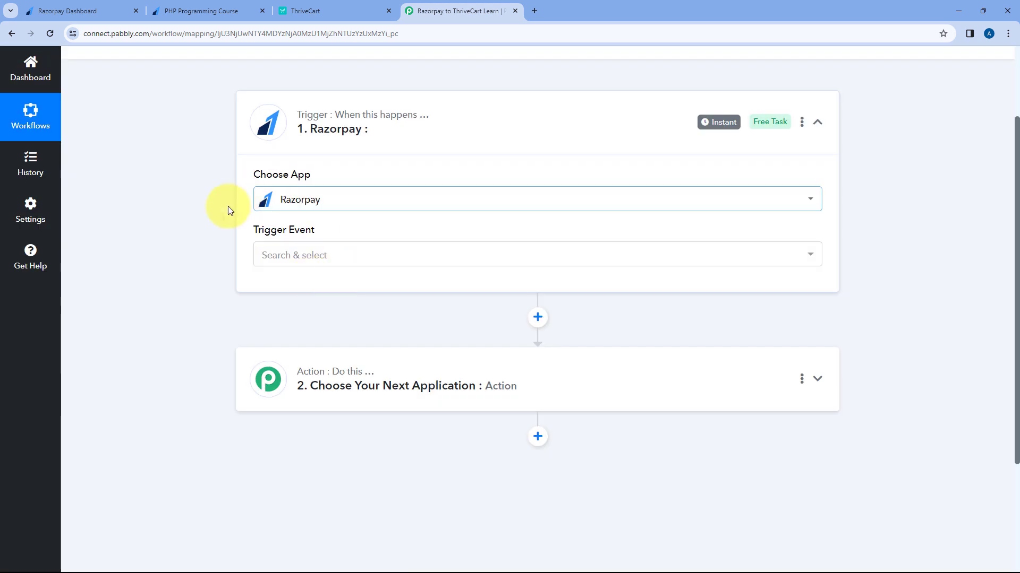
click(346, 253)
scroll(213, 269, down, 1)
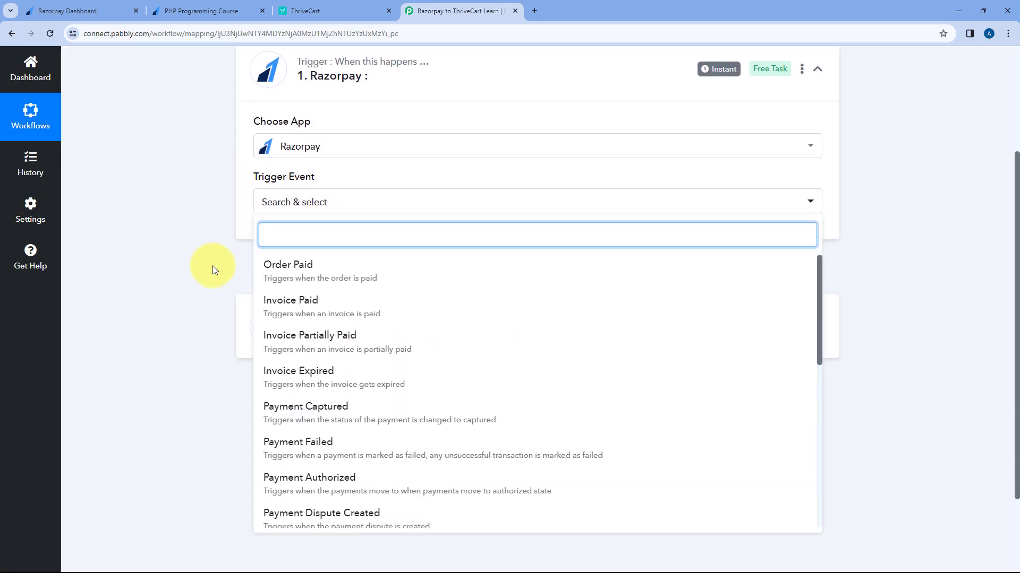
scroll(298, 334, down, 2)
click(312, 308)
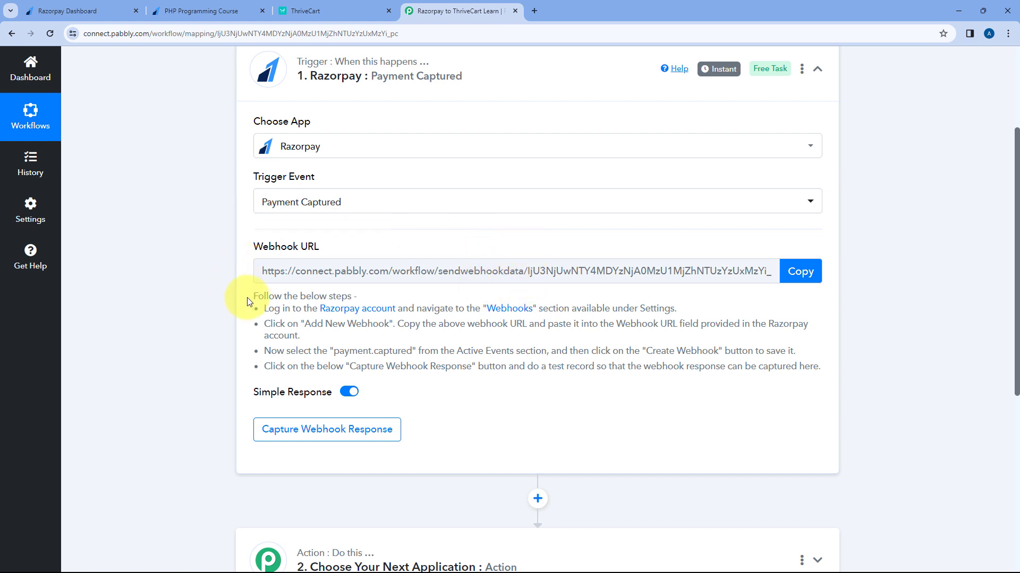
Step: Copy the generated Razorpay webhook URL from the trigger step
drag(253, 295, 824, 370)
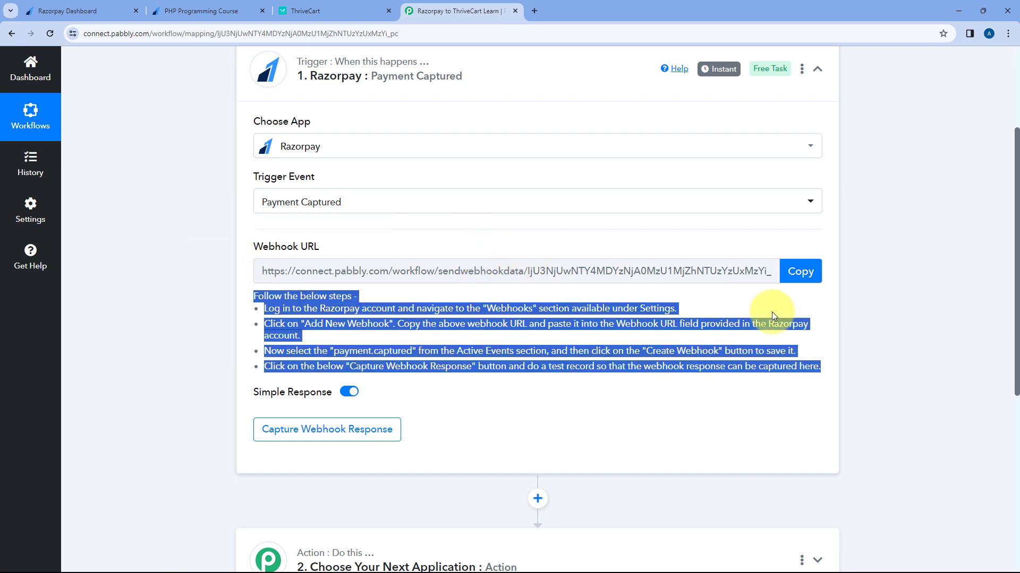
click(763, 301)
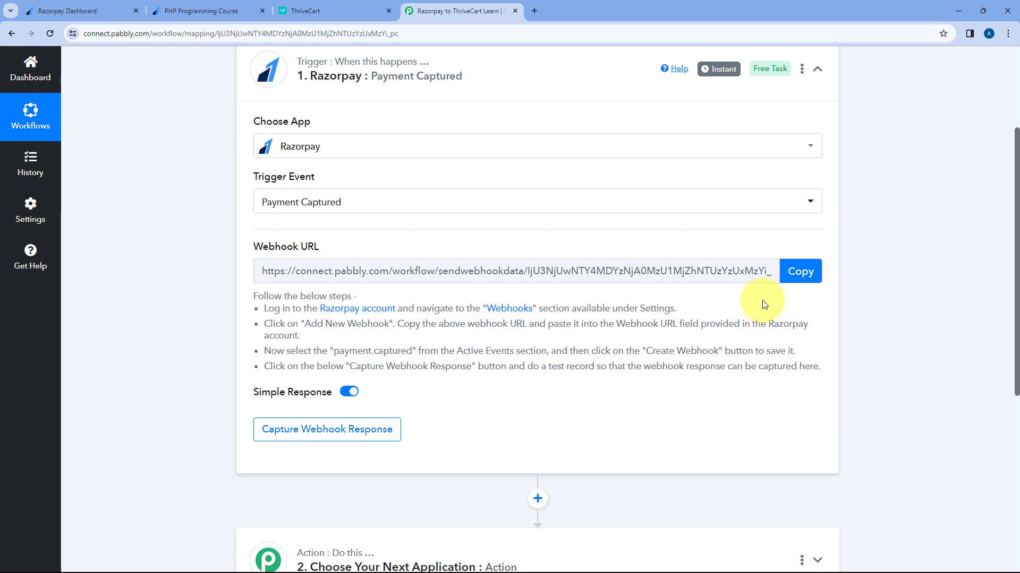
click(807, 271)
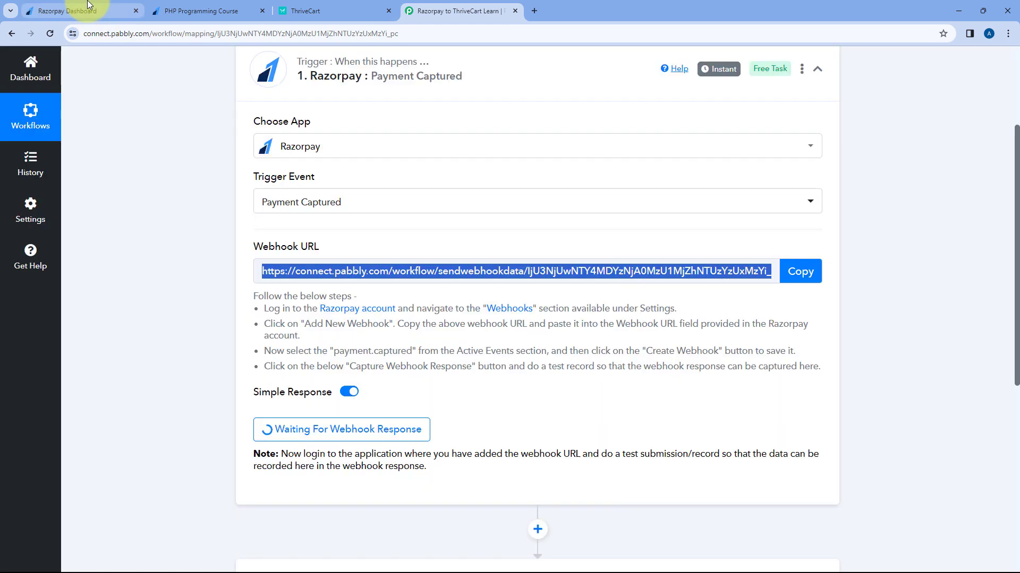
Step: Open Razorpay's Account & Settings Webhooks page and start adding a new webhook
click(80, 11)
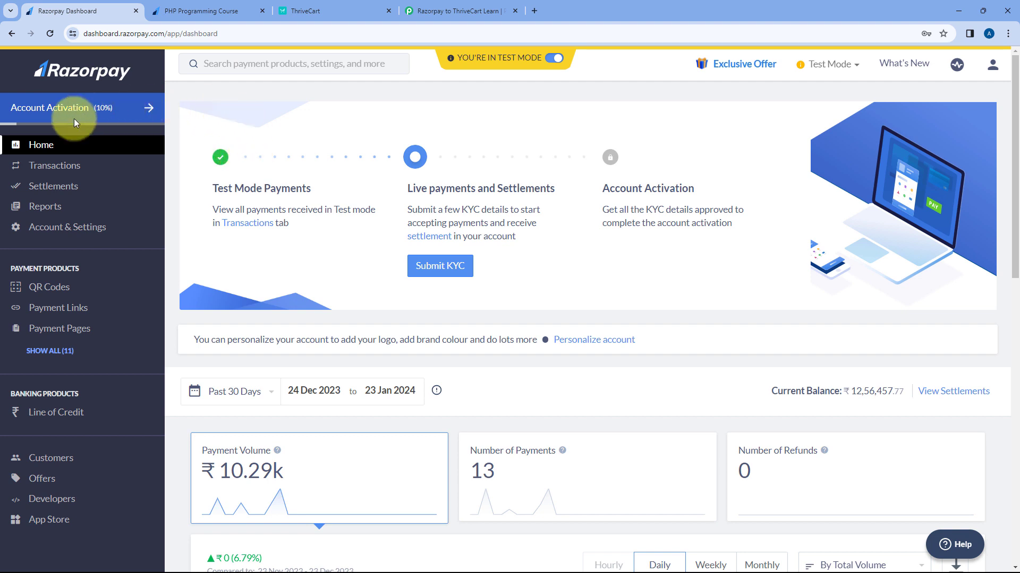
click(53, 232)
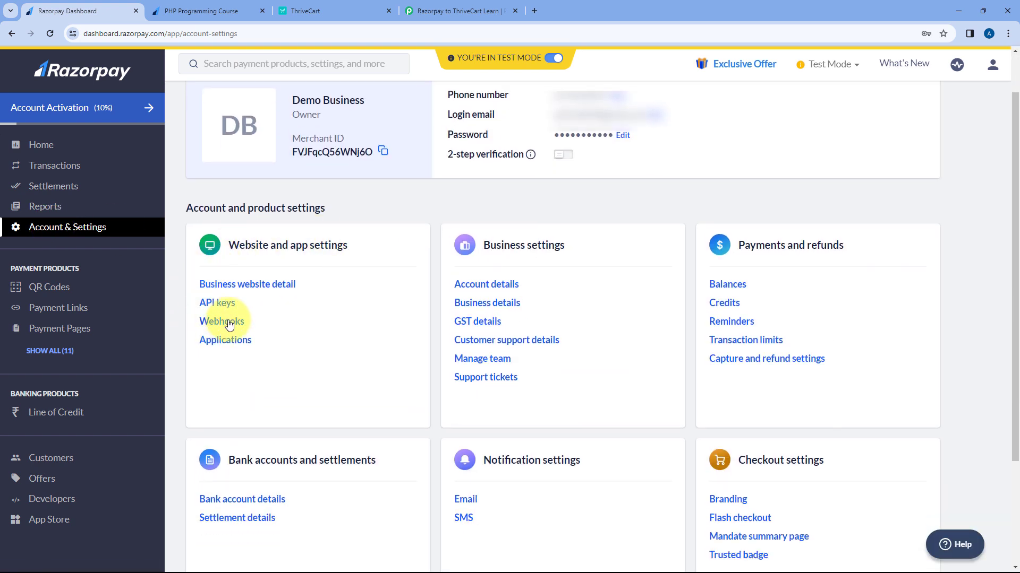
click(223, 322)
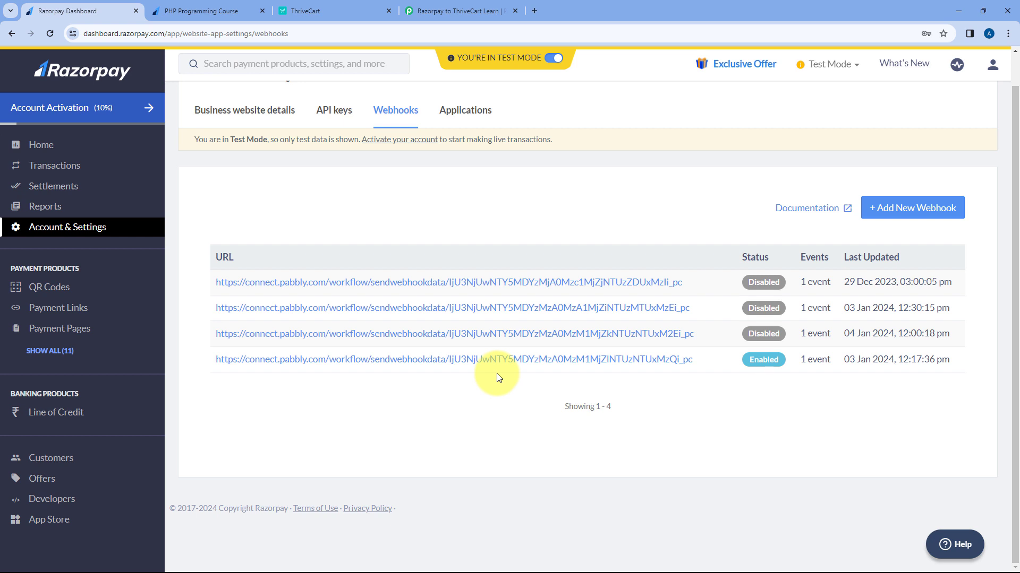
click(919, 209)
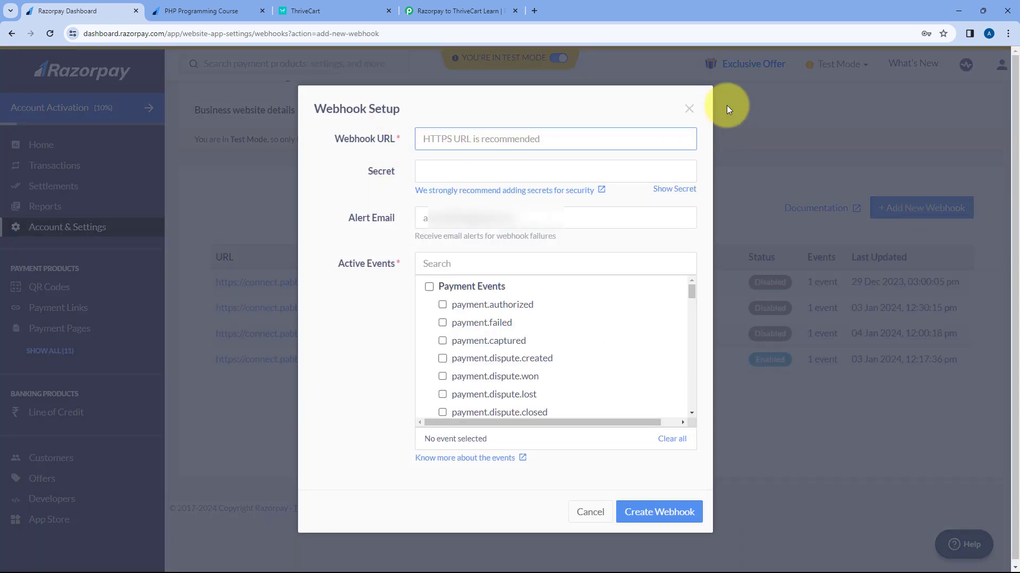
Step: Paste the Pabbly webhook URL into Razorpay's Webhook URL field and verify it matches
right_click(435, 138)
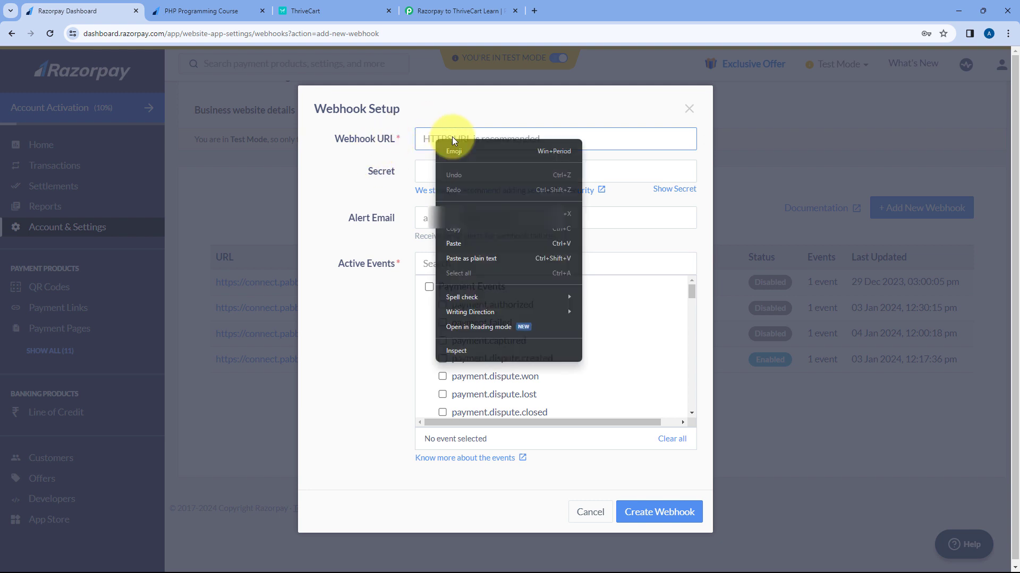
click(466, 242)
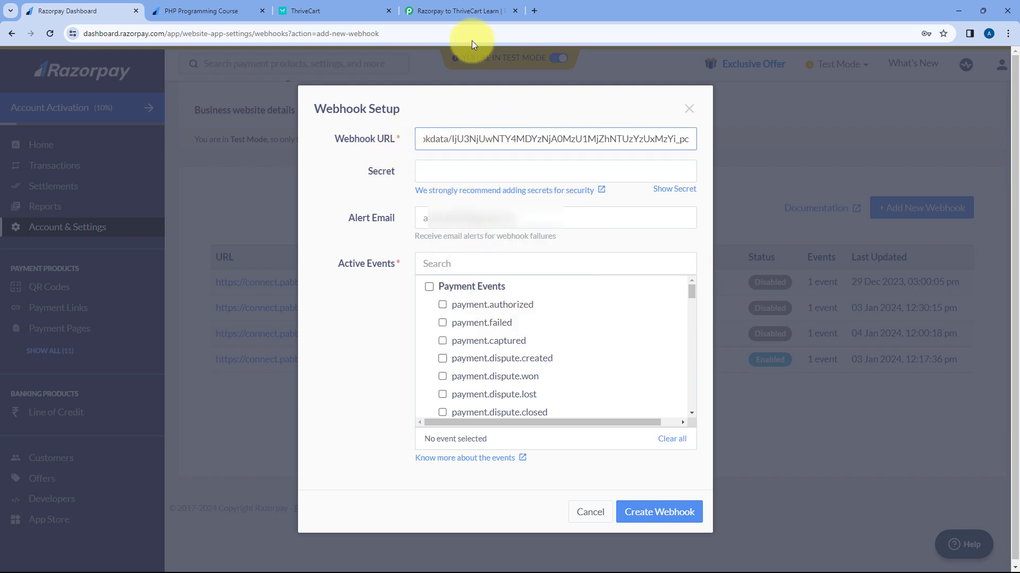
click(465, 11)
click(123, 5)
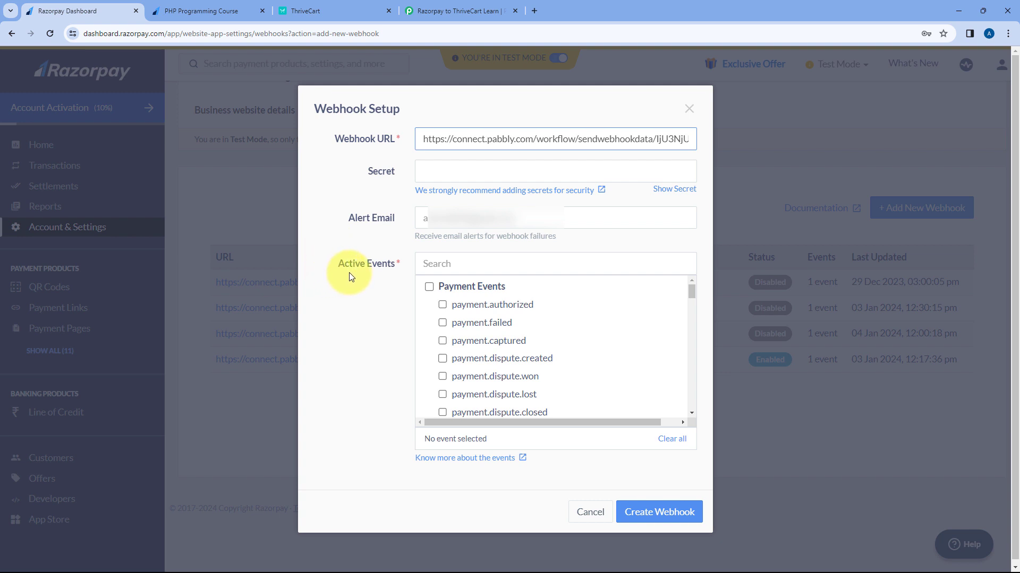
scroll(444, 291, down, 2)
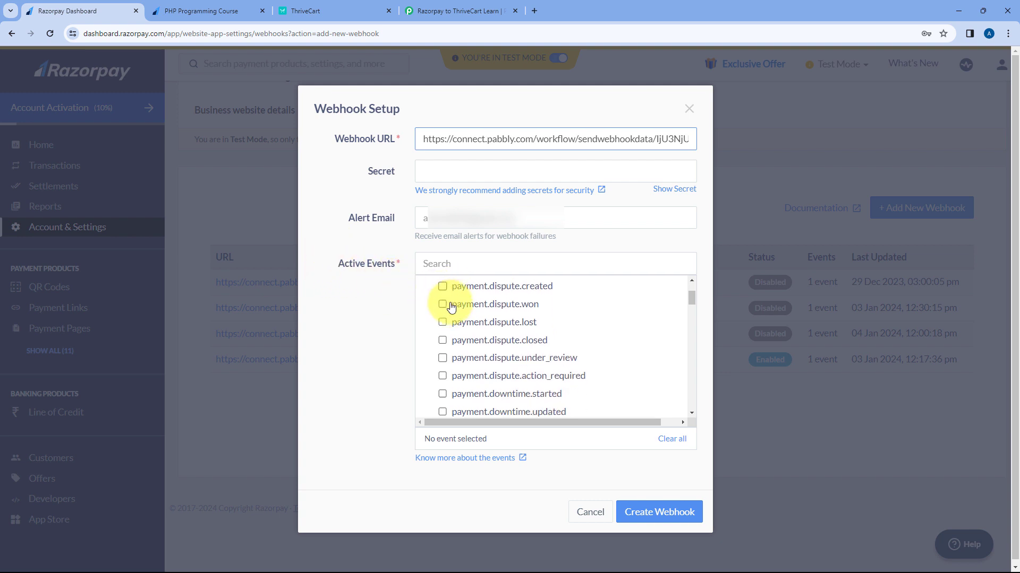
scroll(451, 307, up, 1)
scroll(451, 307, down, 6)
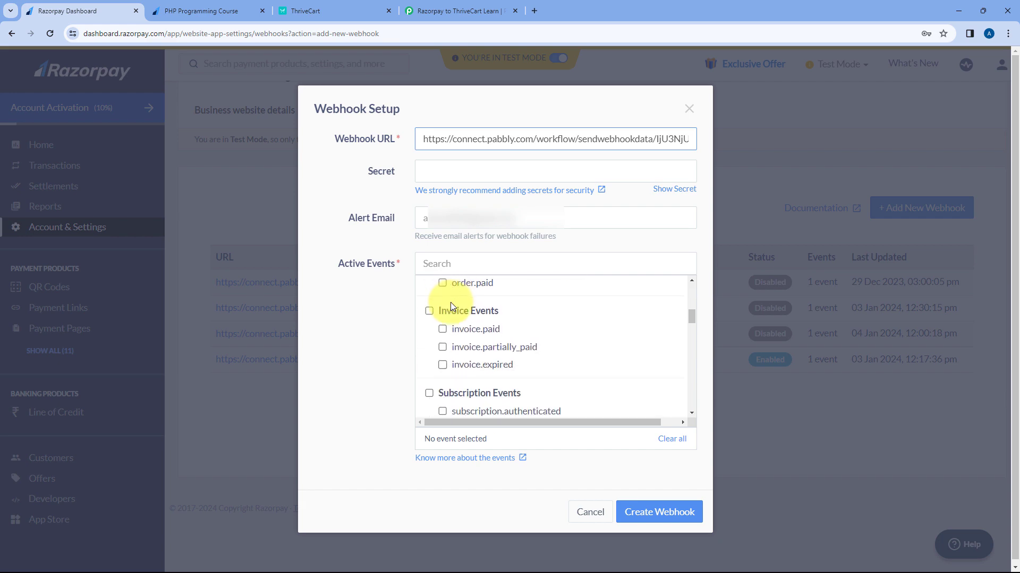
scroll(450, 304, down, 2)
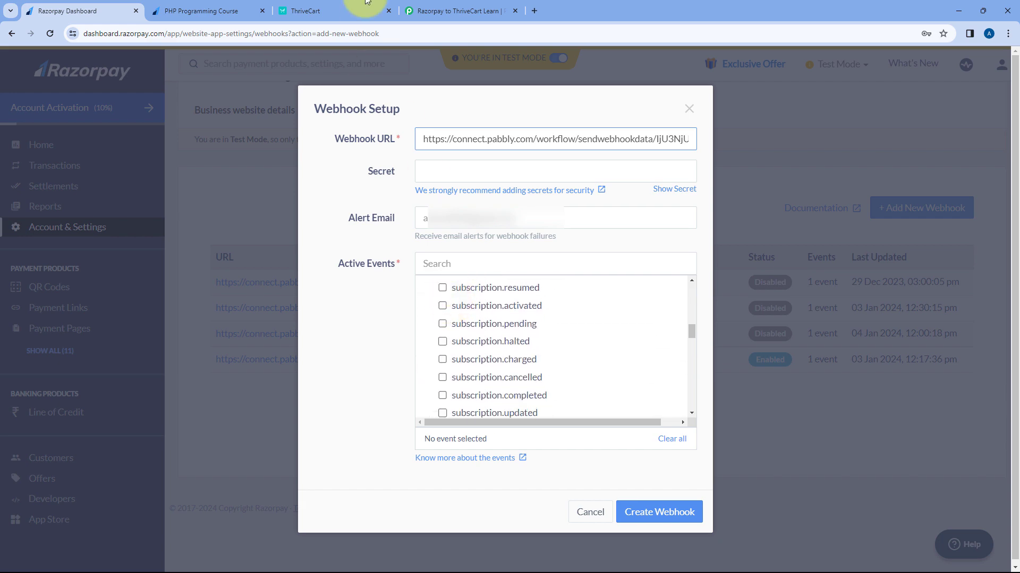
Step: Subscribe the webhook to payment.captured and save it
click(458, 11)
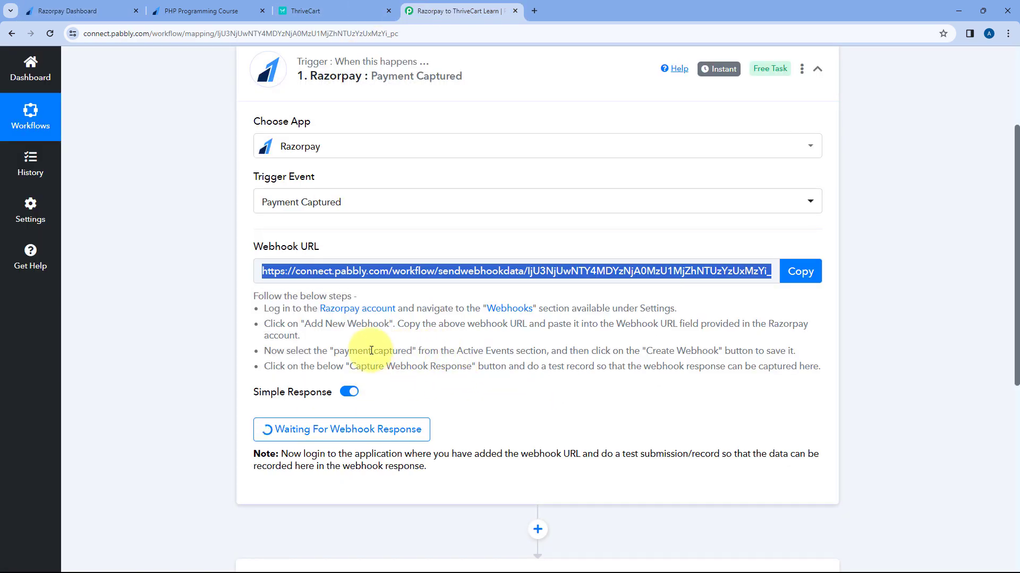
drag(335, 350, 413, 351)
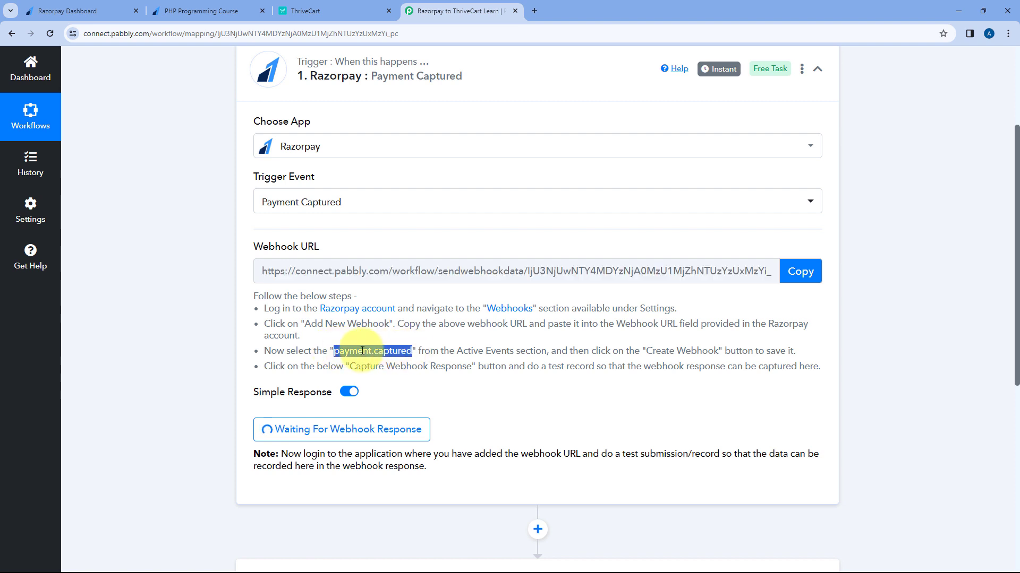
click(126, 12)
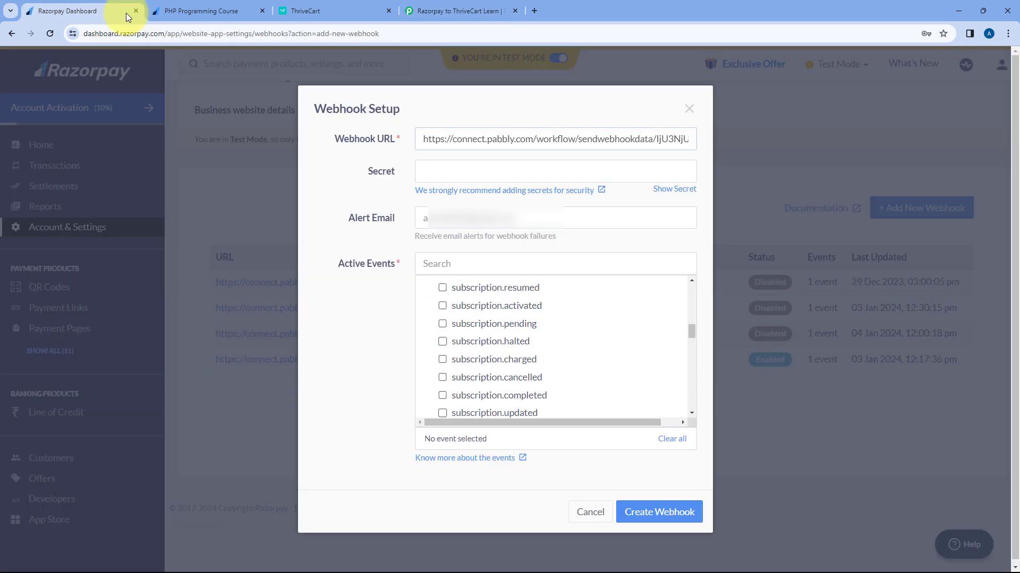
scroll(484, 327, up, 10)
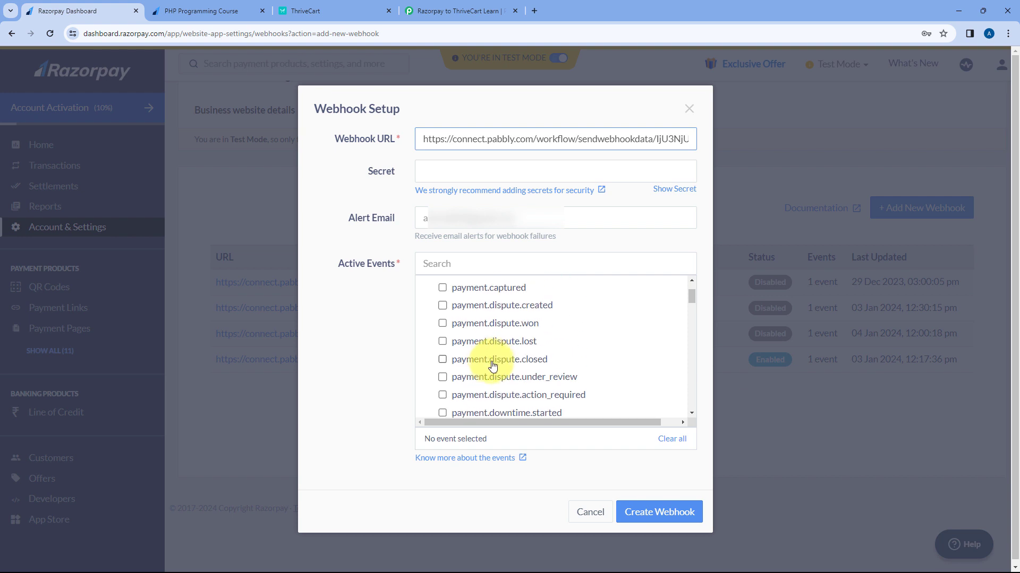
click(442, 342)
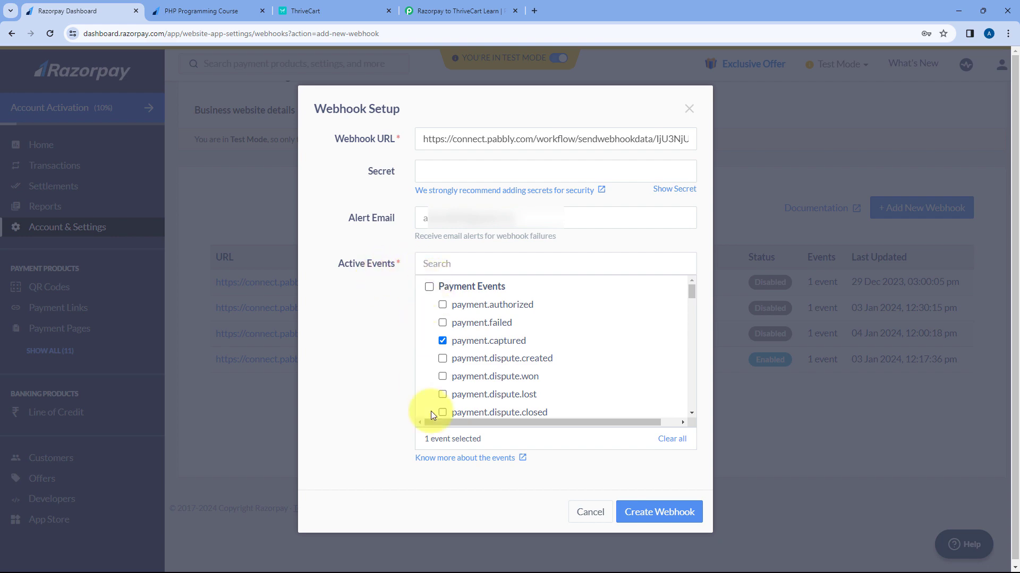
click(659, 512)
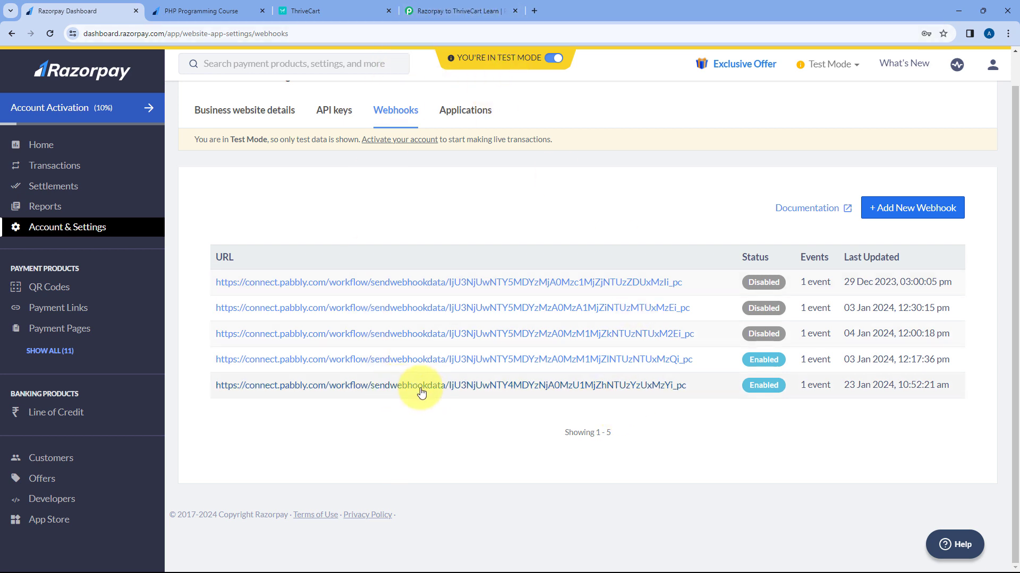
click(454, 11)
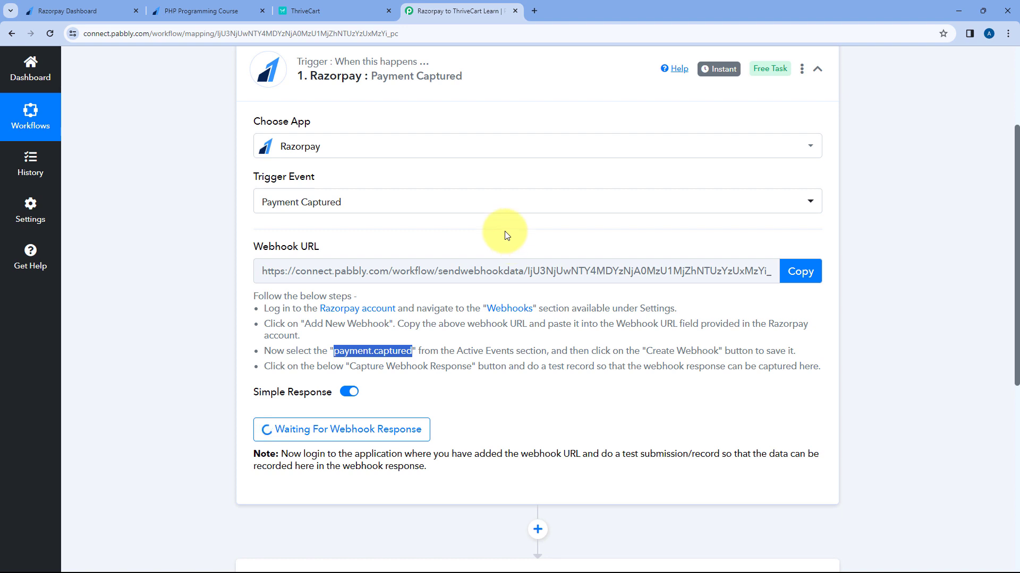
Step: Check the Pabbly trigger is awaiting a webhook response, then bring up the PHP Programming Course payment page
scroll(505, 231, down, 2)
click(480, 281)
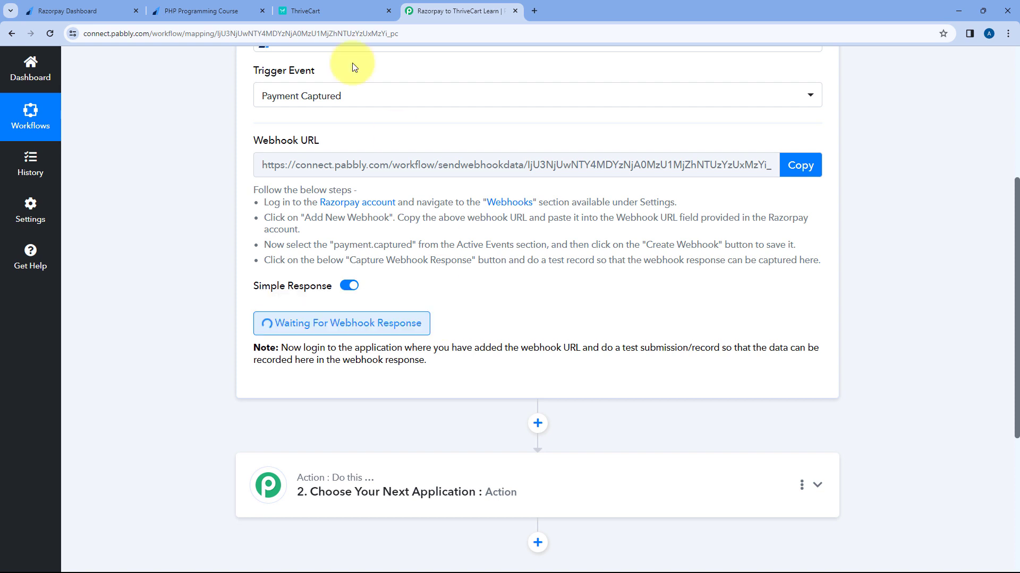
click(218, 10)
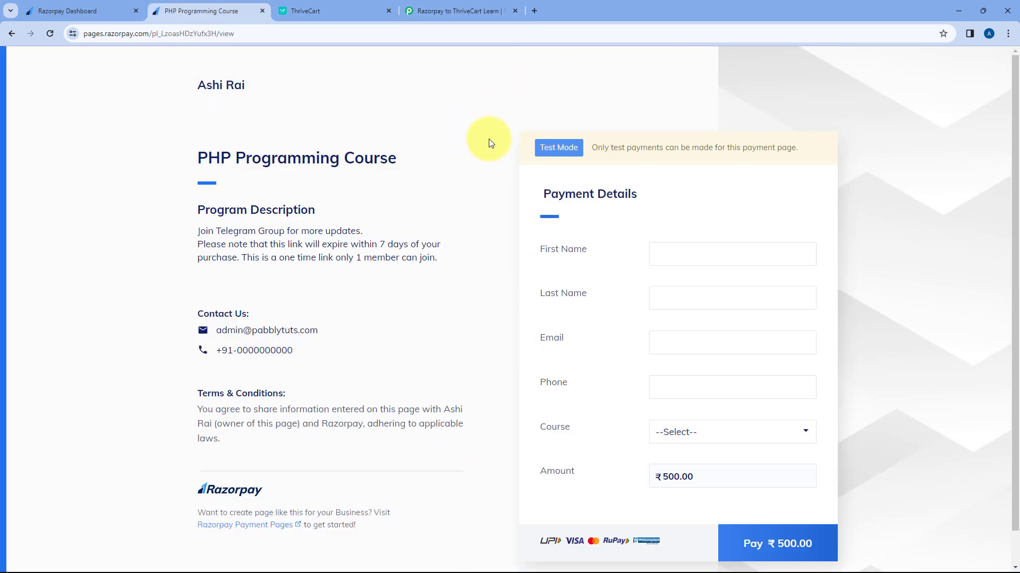
Step: Fill in the test buyer's first name, last name and e-mail on the payment form
click(114, 10)
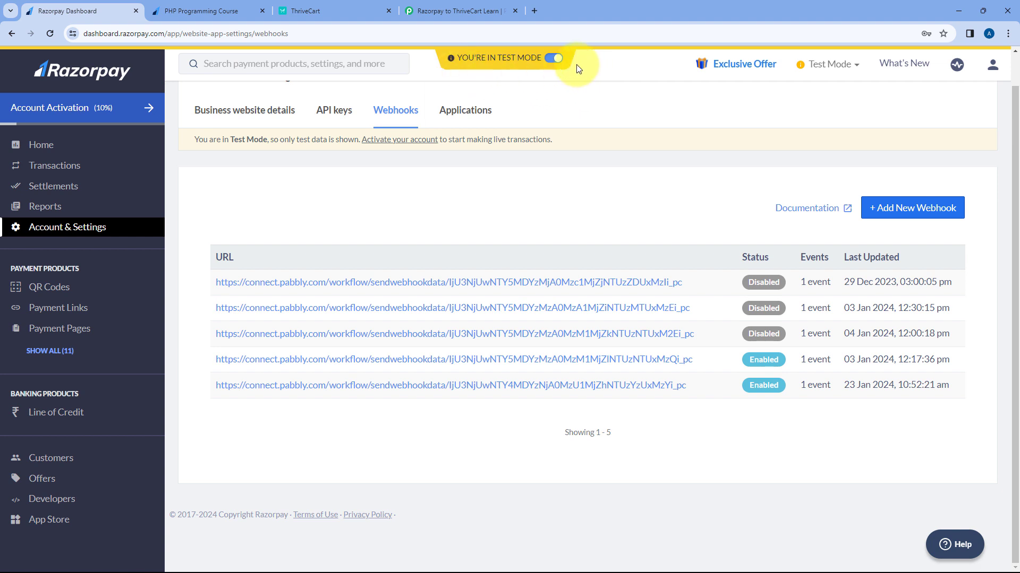
click(212, 8)
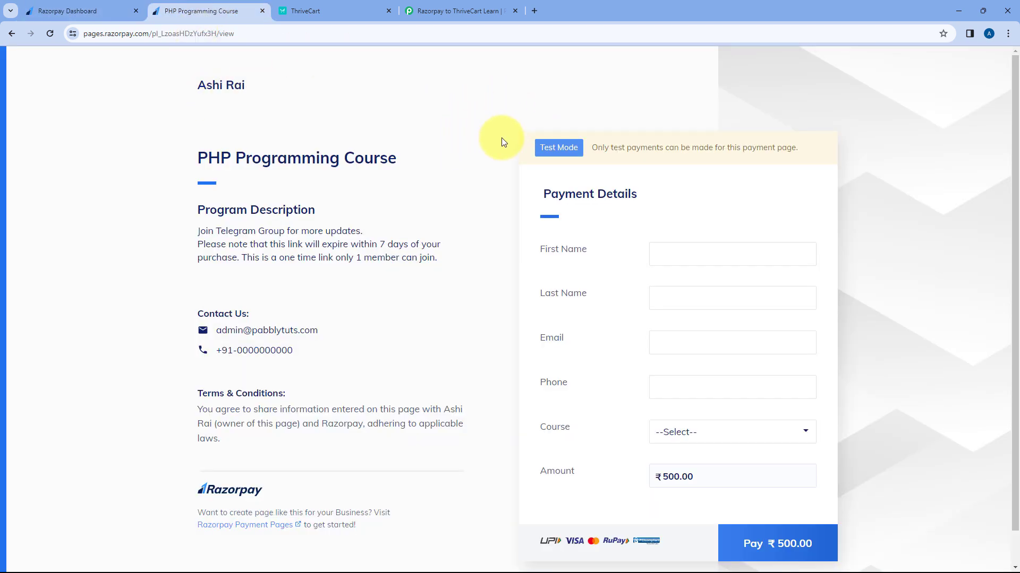
click(690, 253)
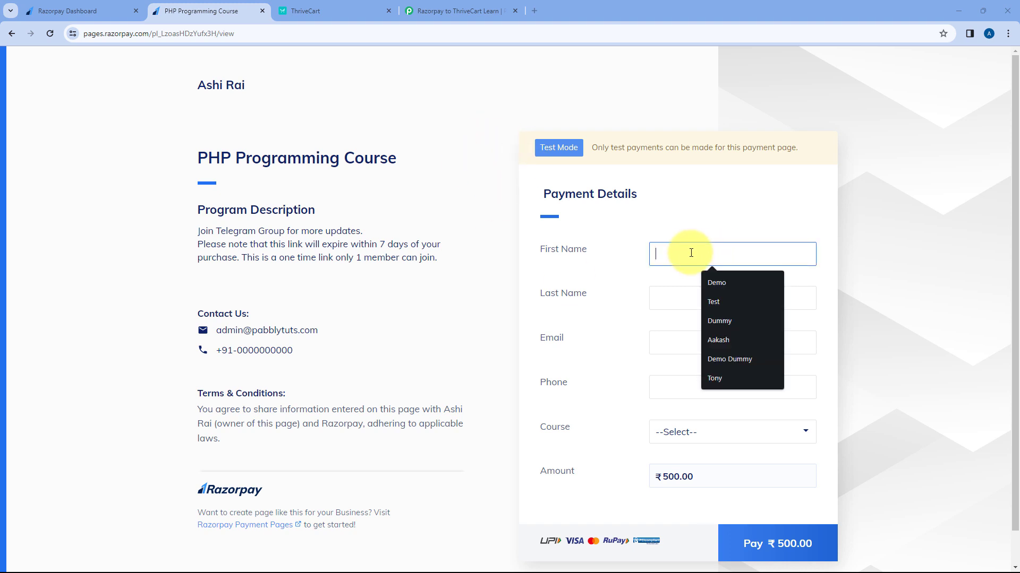
click(707, 301)
click(673, 298)
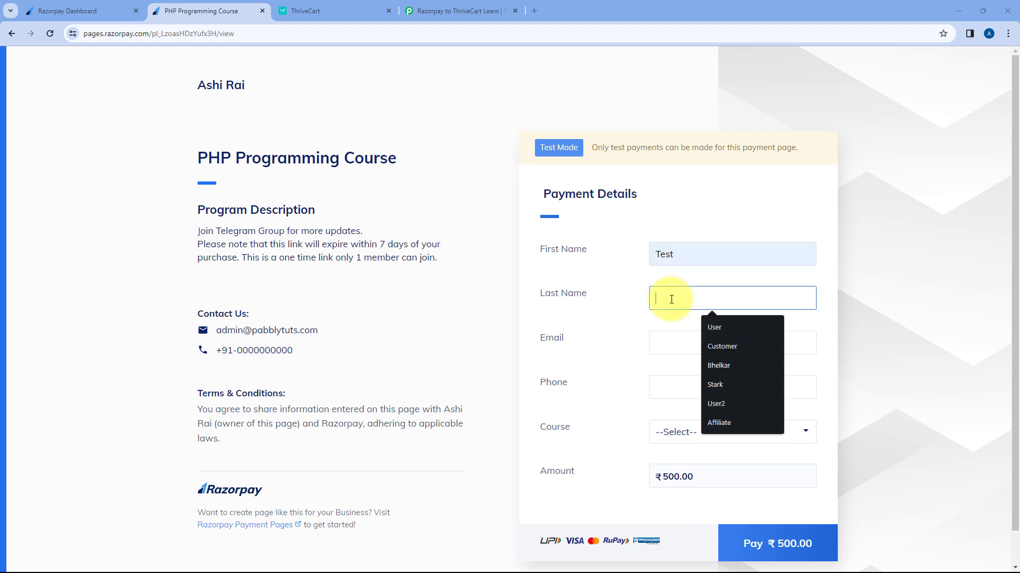
click(716, 333)
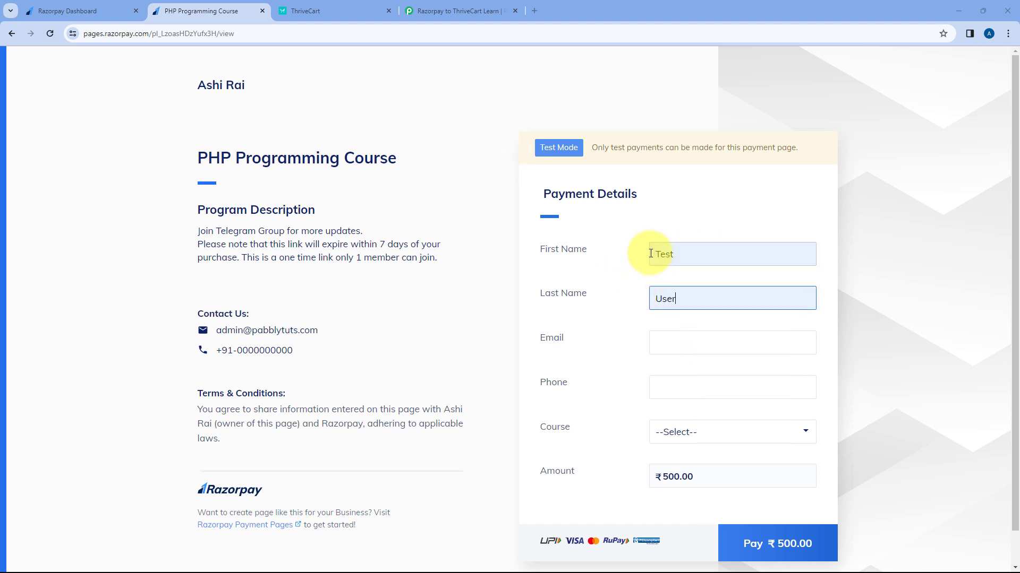
click(655, 343)
click(713, 428)
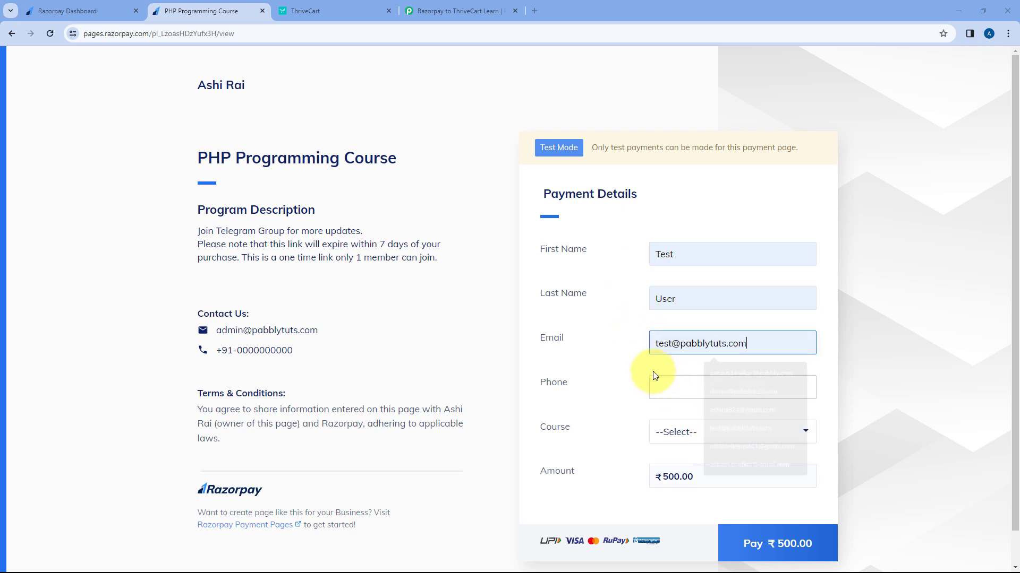
Step: Enter the phone number, choose PHP Programming Course, and start the ₹500.00 payment
click(679, 392)
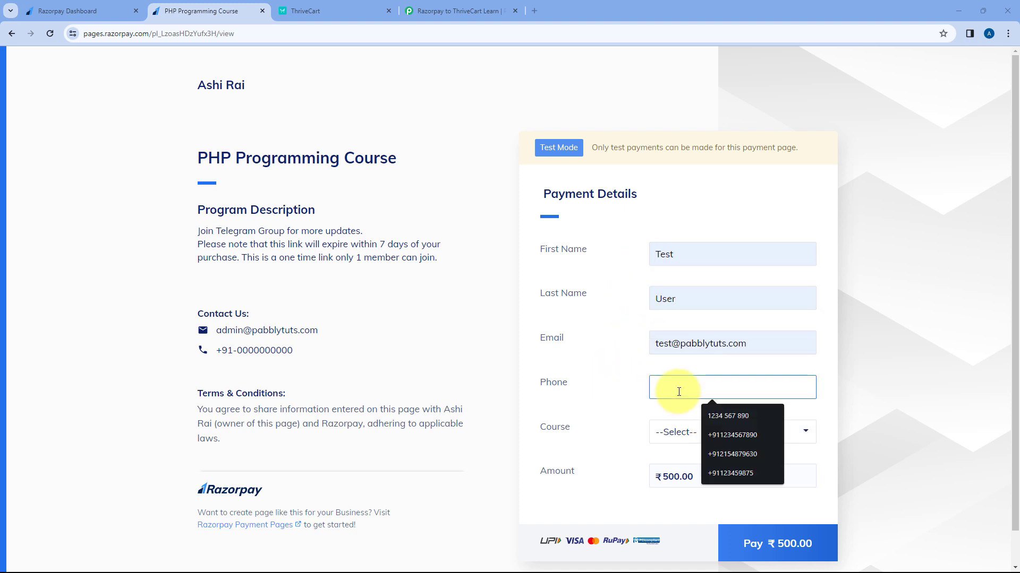
text(9)
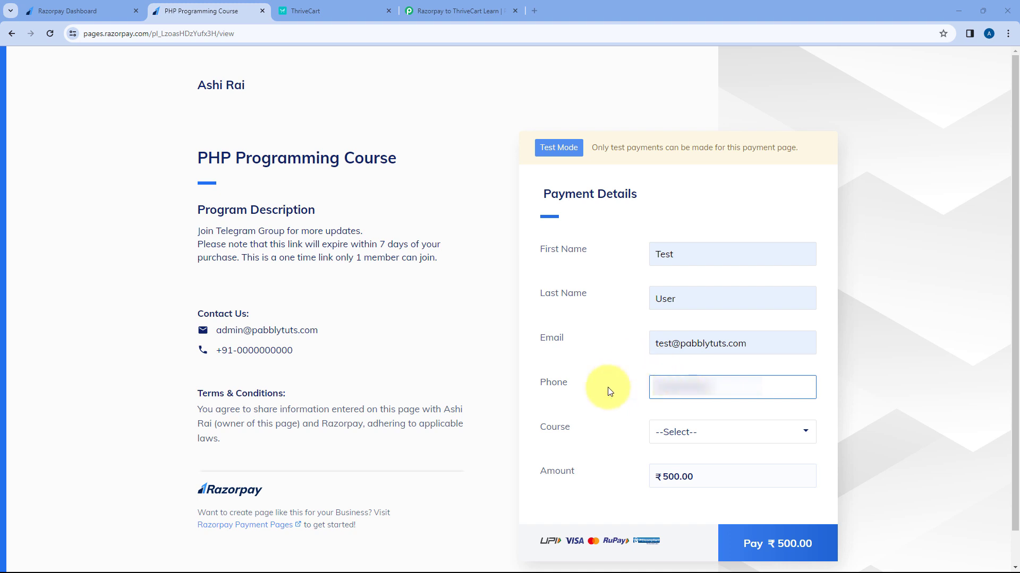
click(576, 418)
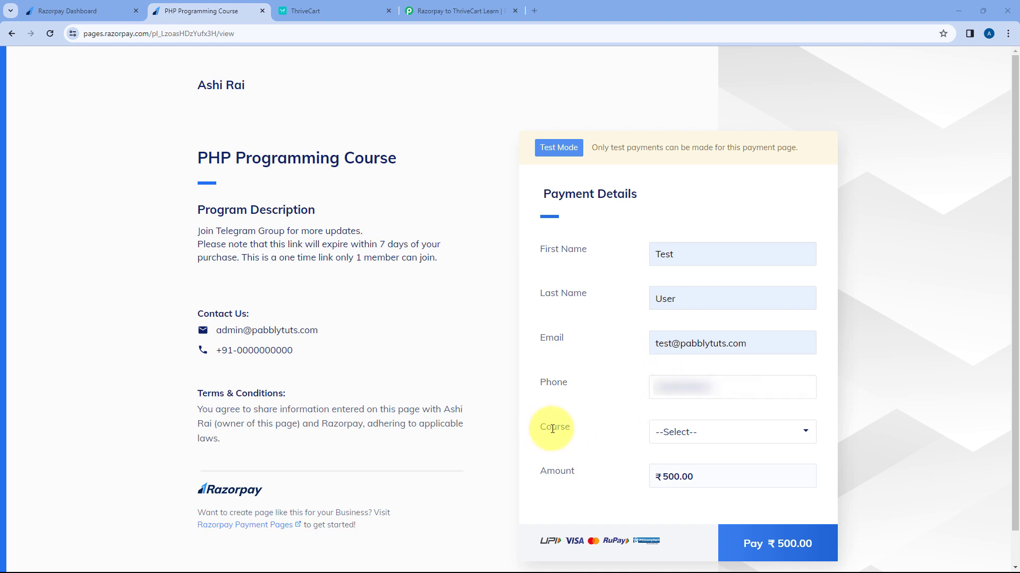
click(690, 431)
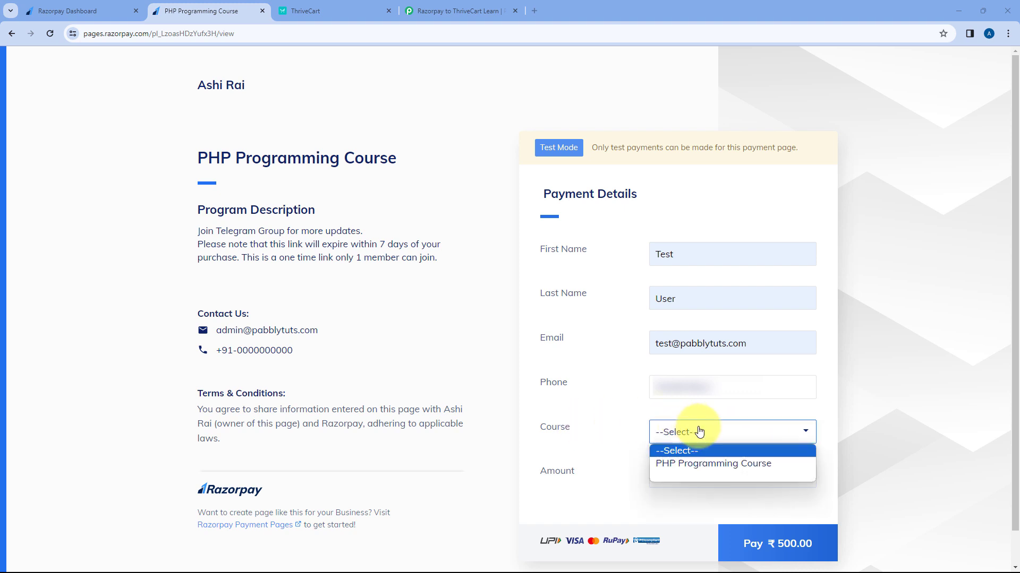
click(701, 463)
drag(401, 160, 201, 158)
click(409, 164)
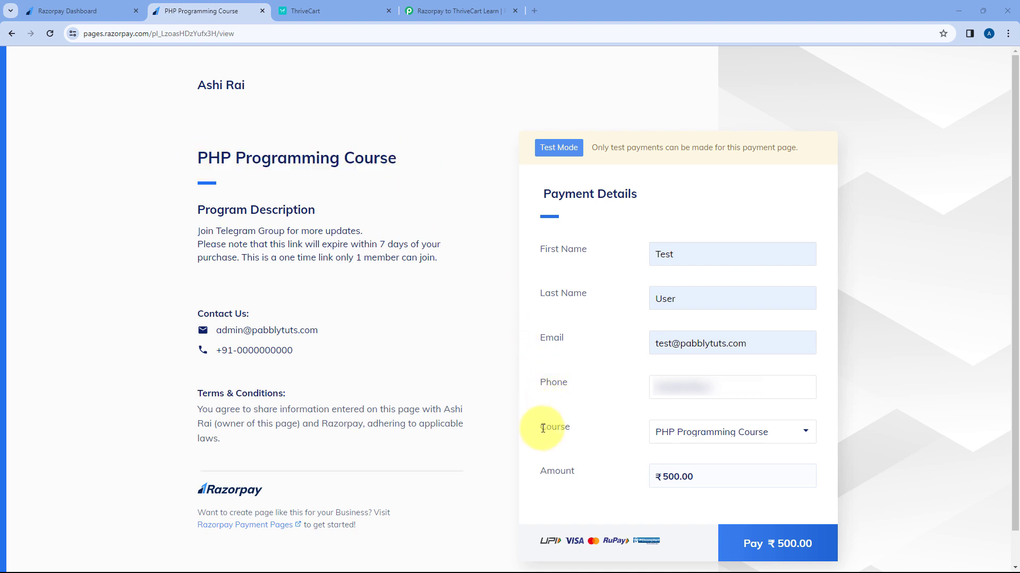
drag(543, 428, 625, 427)
click(642, 430)
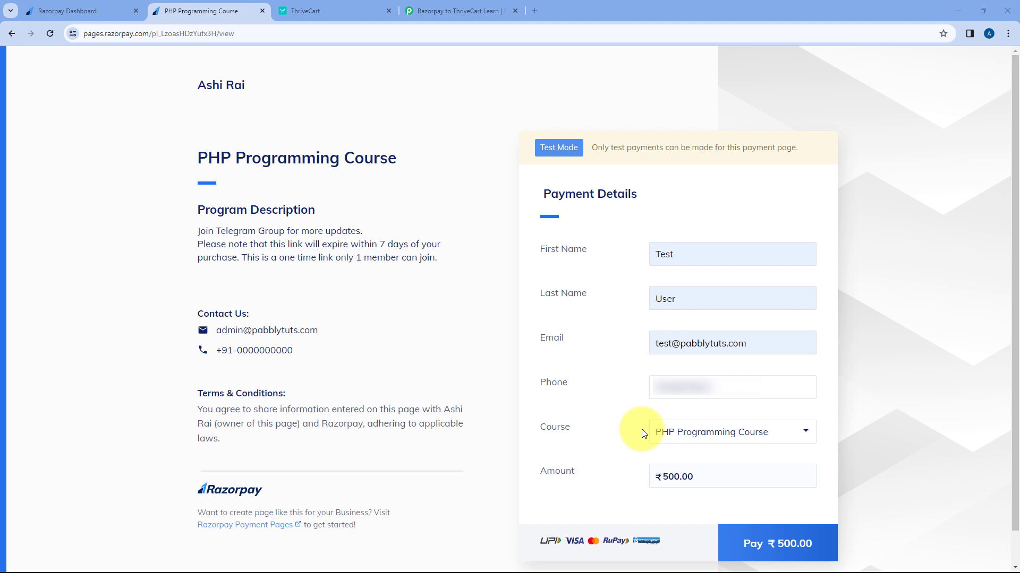
click(679, 433)
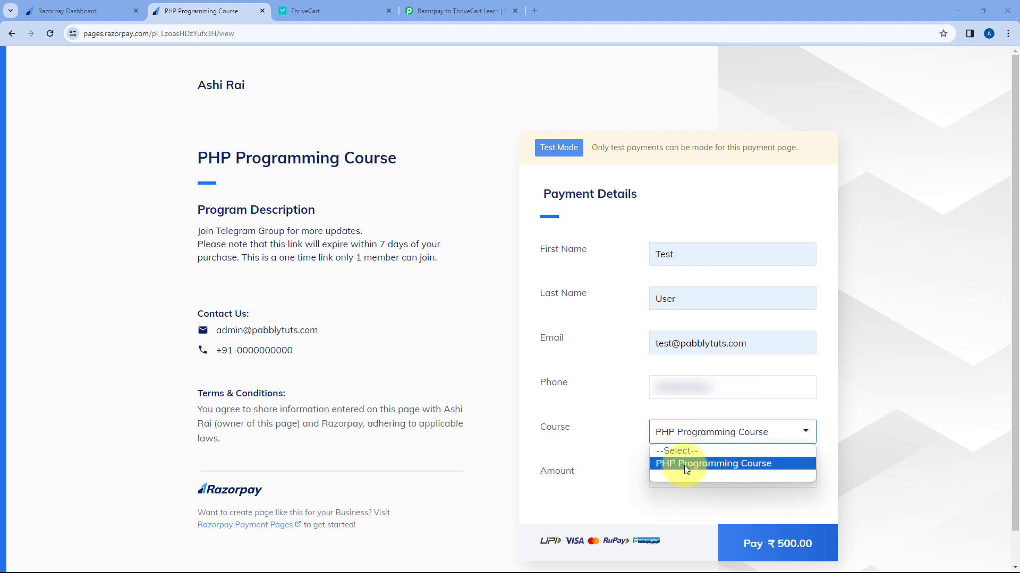
click(625, 435)
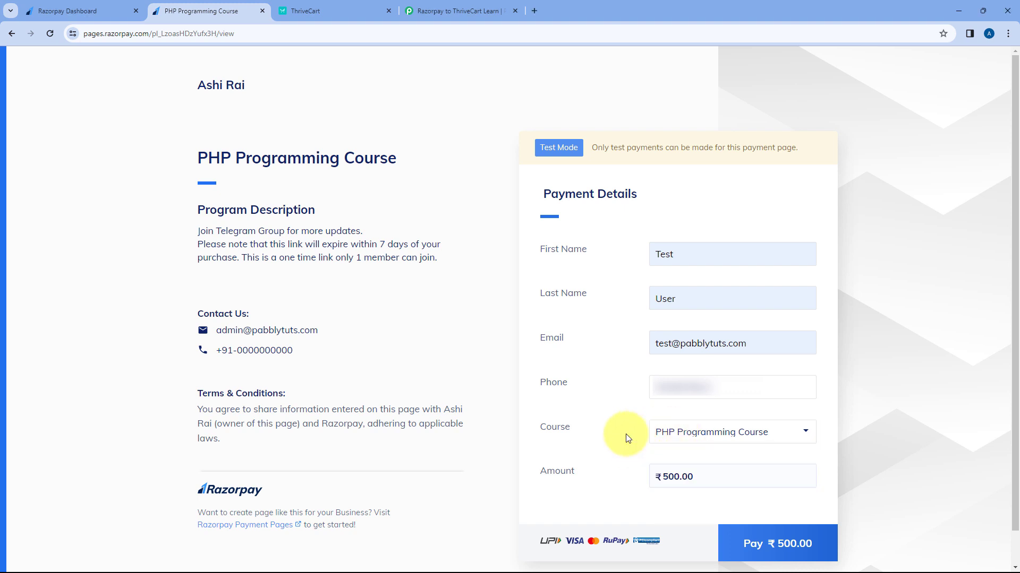
click(770, 541)
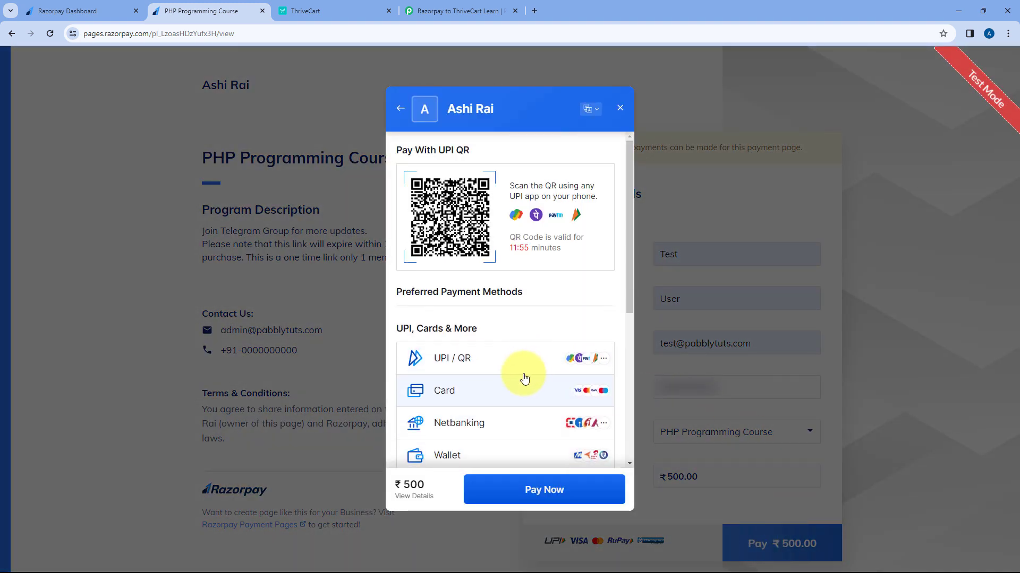
click(484, 352)
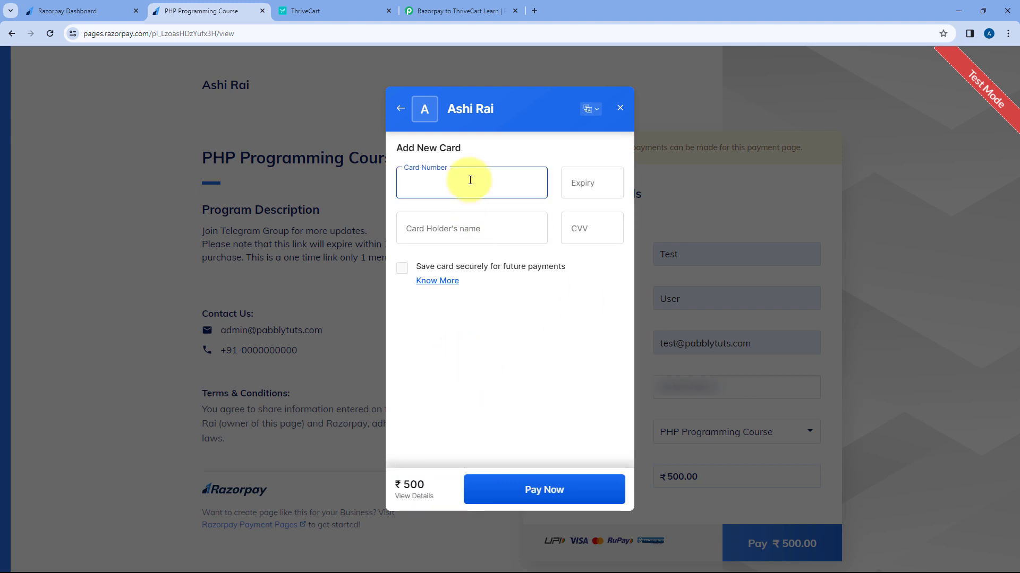
text(41111111111111111)
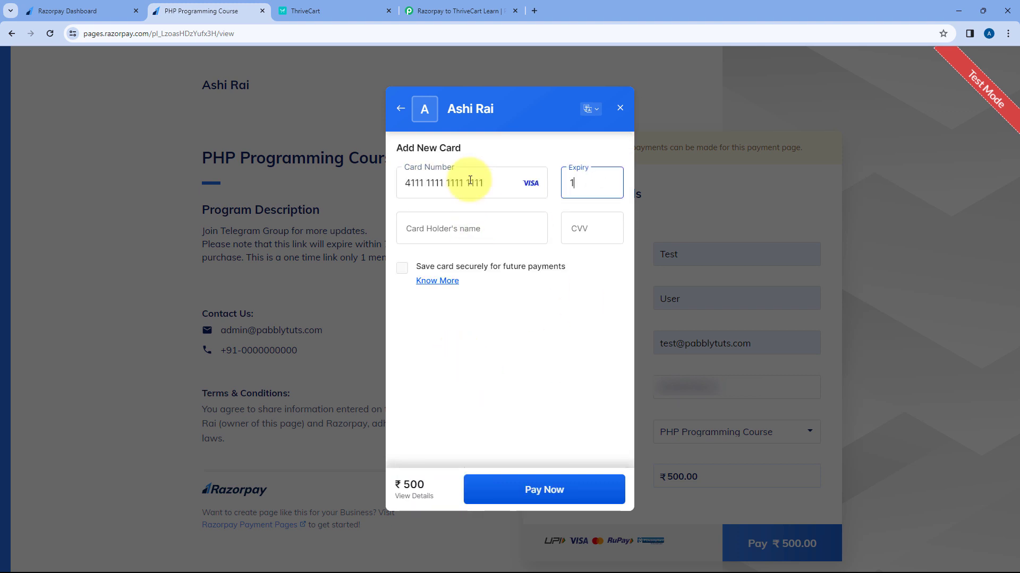
text(225)
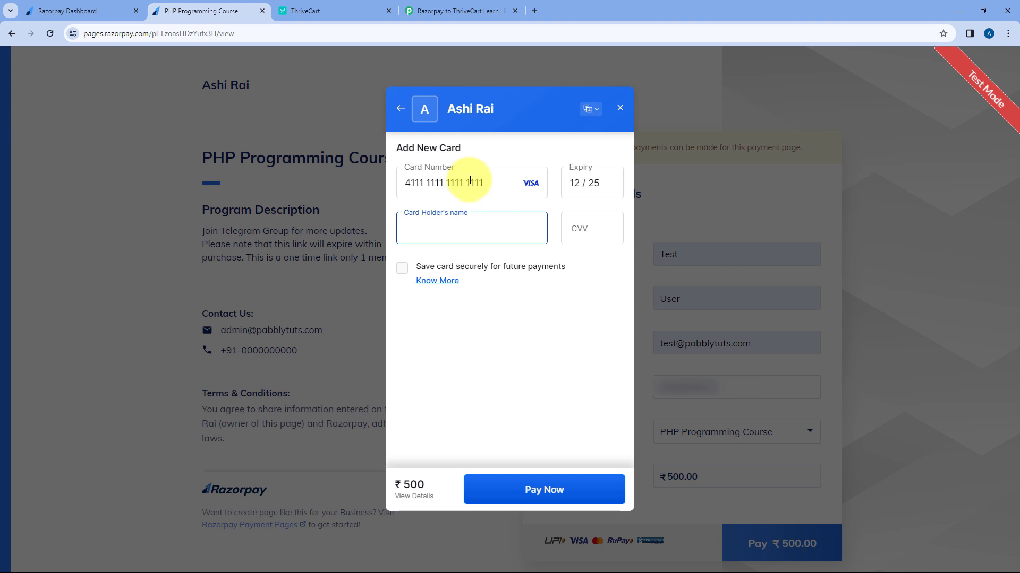
text(Test)
key(Tab)
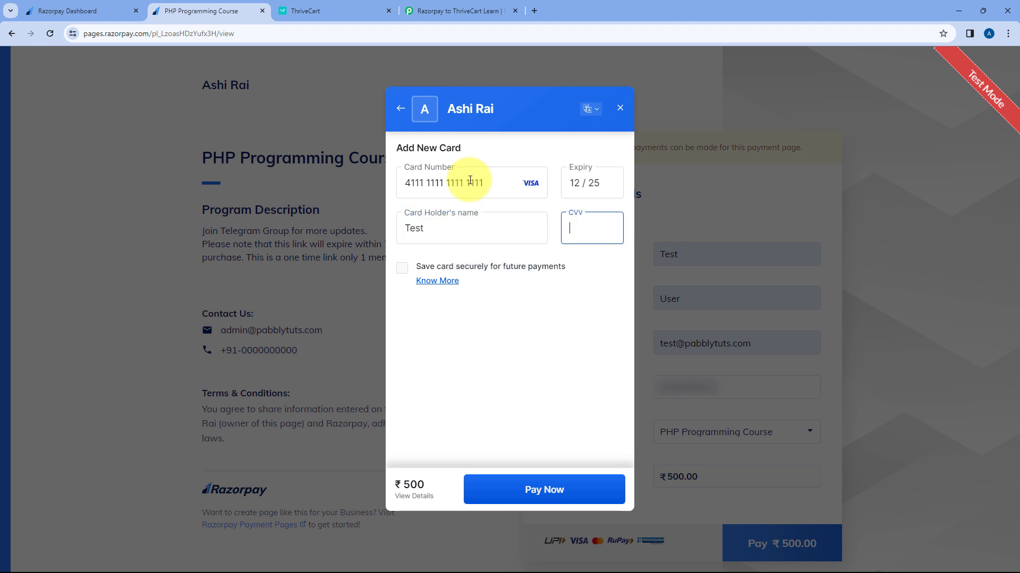
click(562, 486)
click(542, 486)
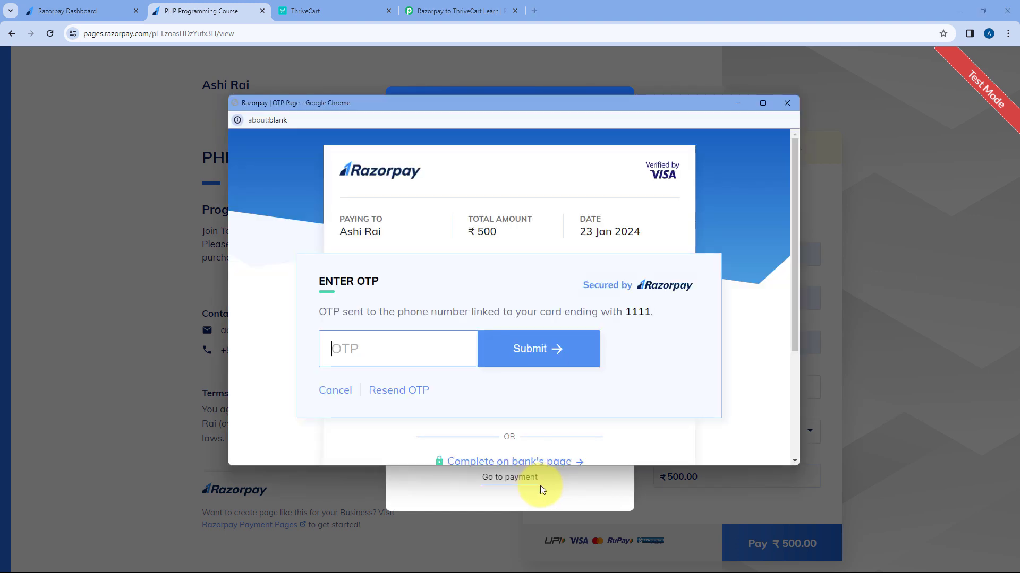
text(1111)
key(Return)
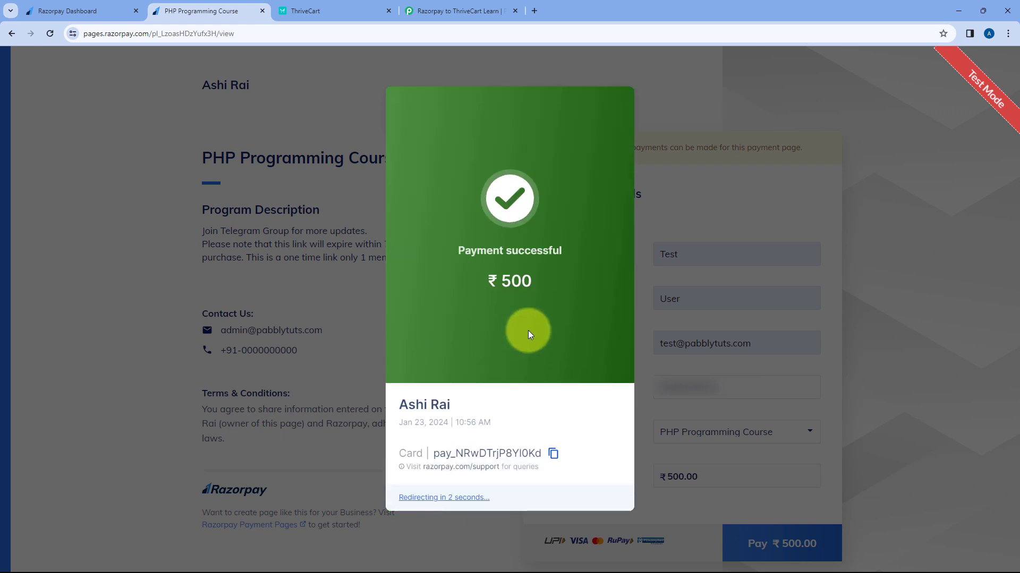
Step: Glance at the Razorpay dashboard and confirmation page, then return to Pabbly's webhook step
click(122, 10)
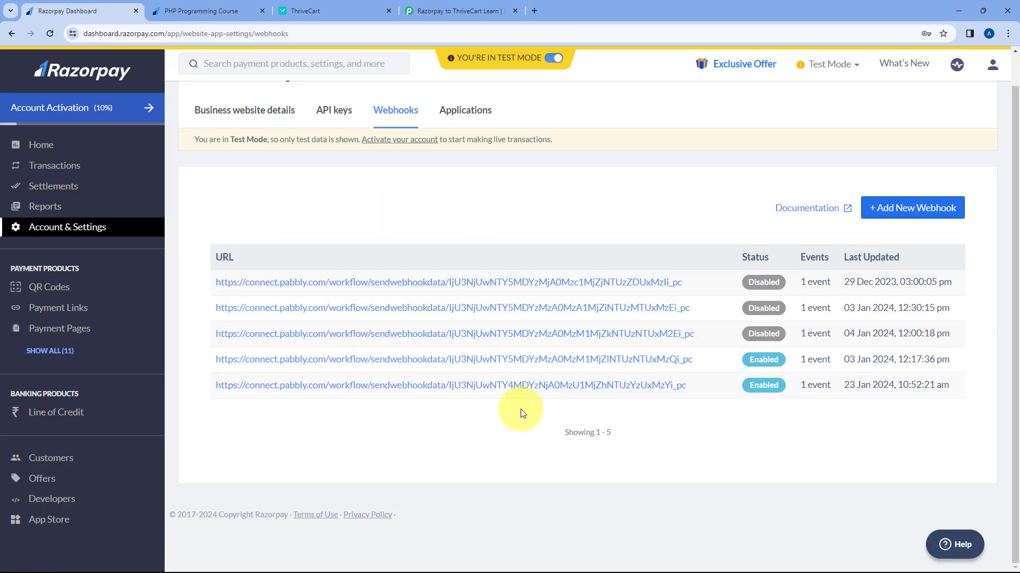
click(216, 6)
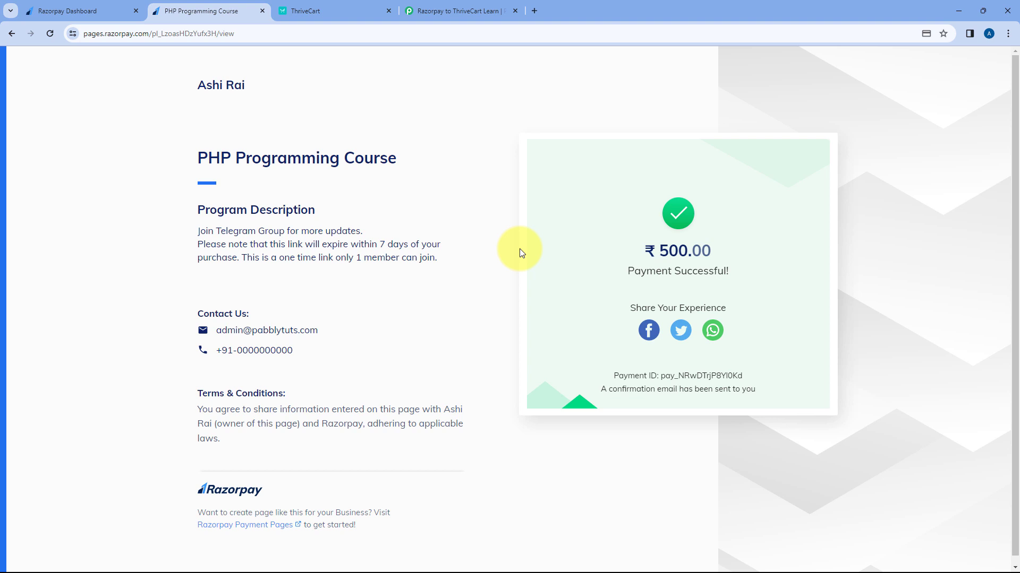
click(467, 6)
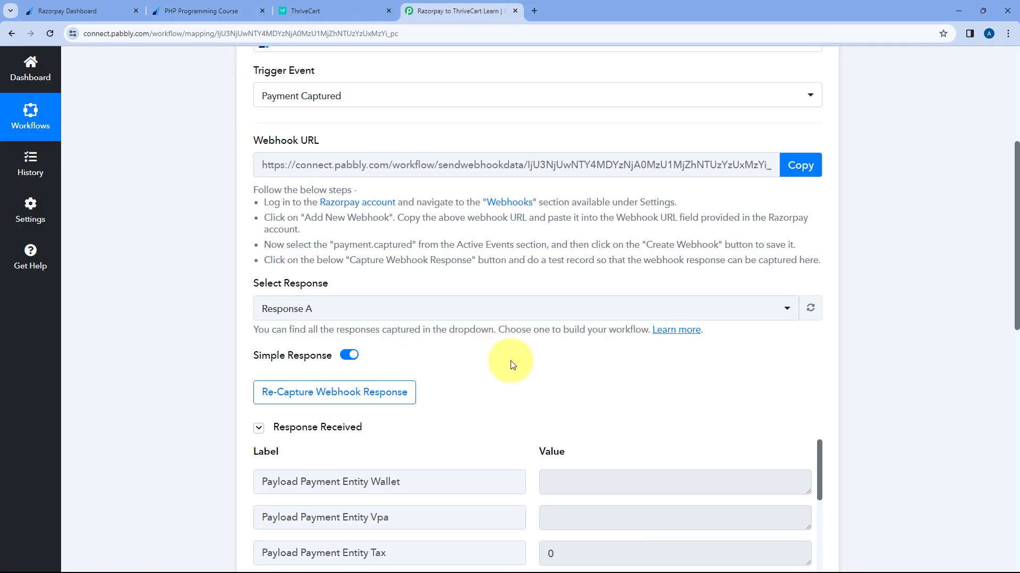
Step: Review the captured buyer fields: last name, phone, email, order id and PHP Programming Course
scroll(502, 305, down, 3)
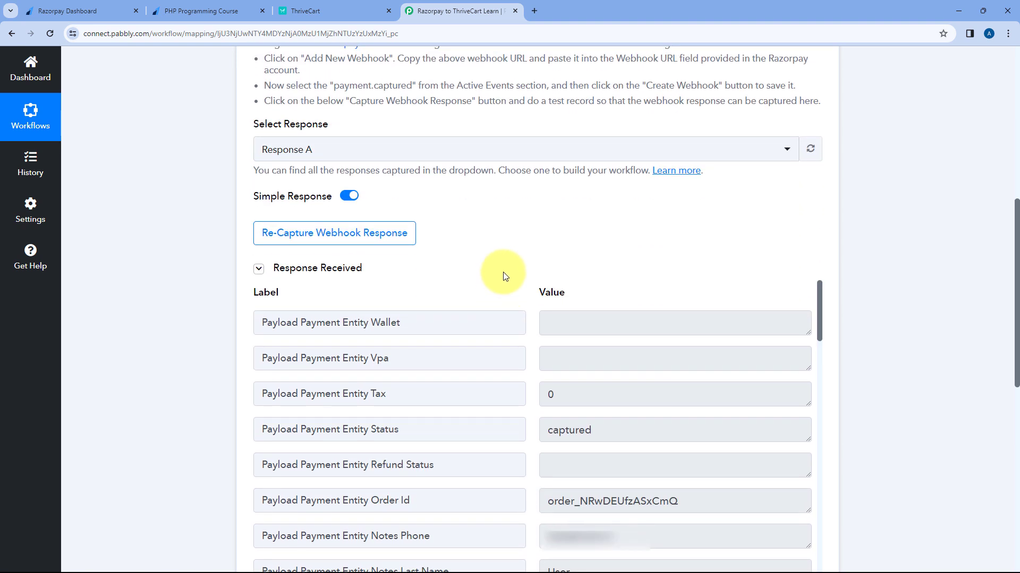
scroll(460, 235, down, 1)
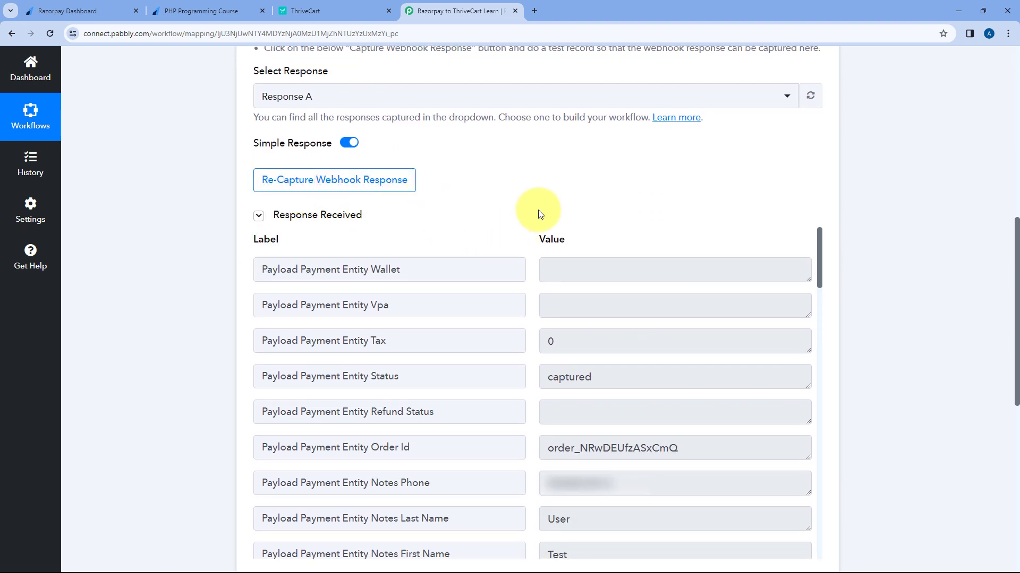
scroll(527, 215, down, 1)
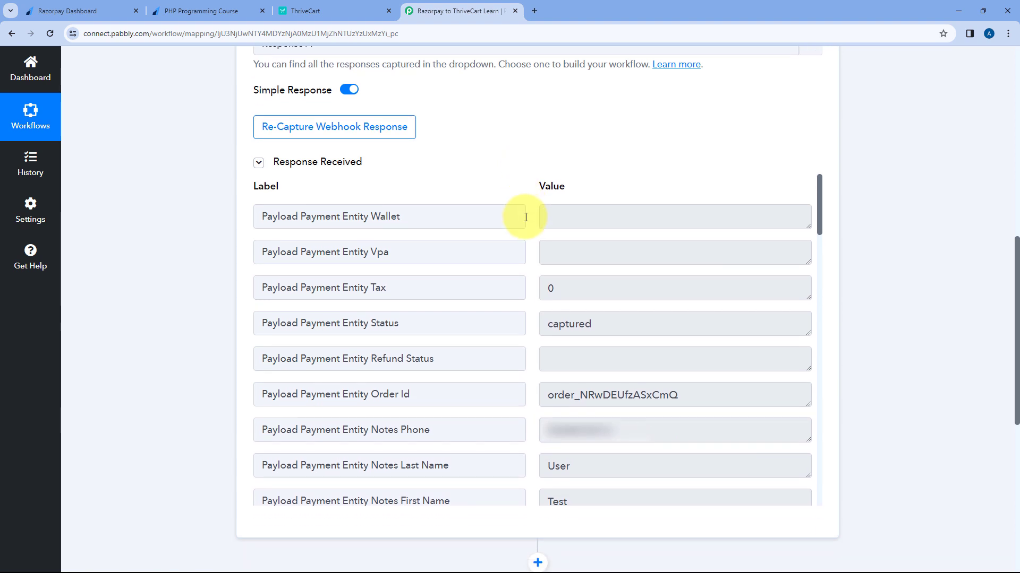
scroll(598, 450, down, 1)
drag(579, 451, 523, 449)
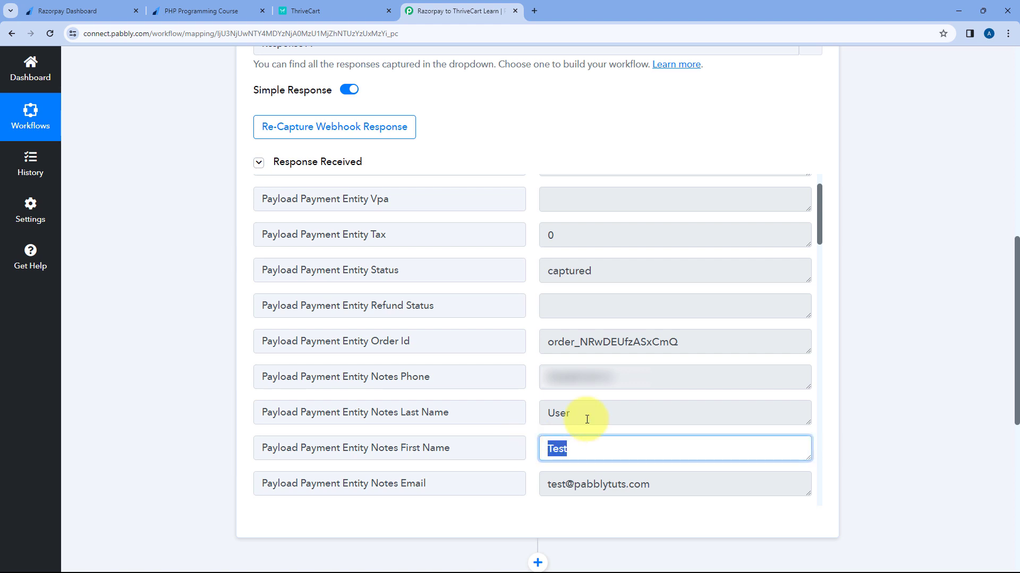
drag(595, 417, 544, 413)
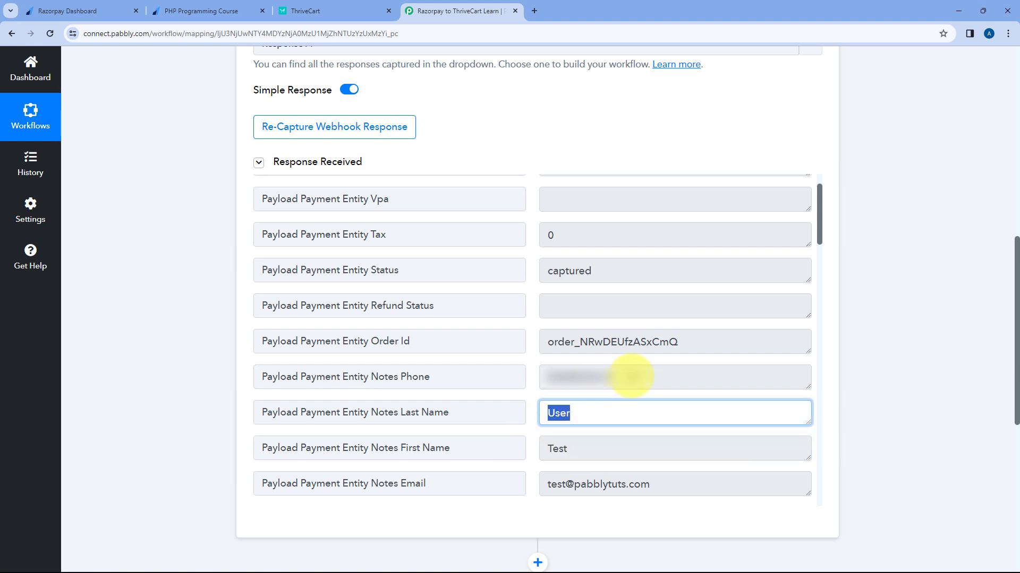
drag(623, 374, 537, 381)
drag(660, 484, 537, 440)
click(532, 393)
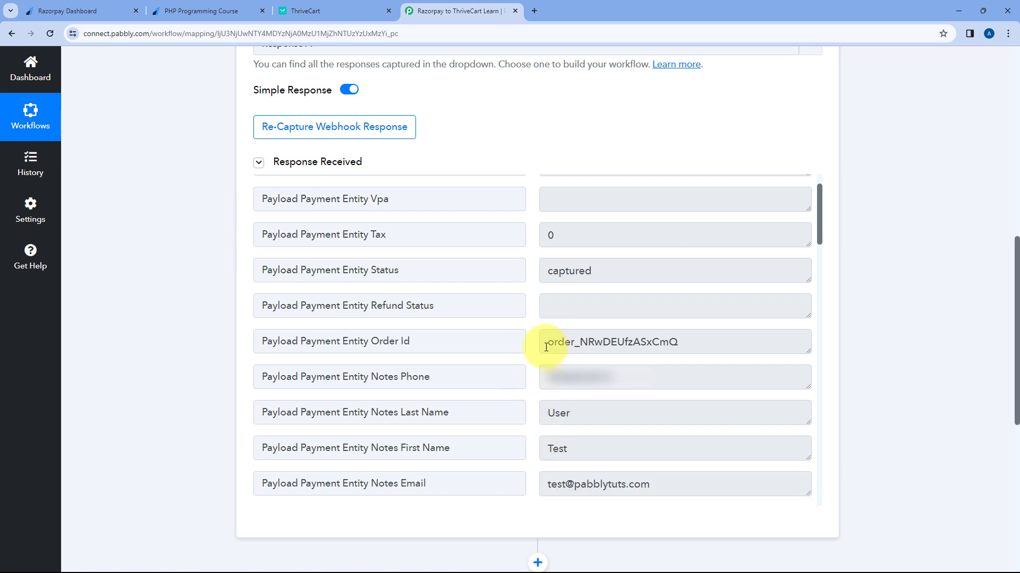
drag(546, 342, 693, 344)
click(528, 325)
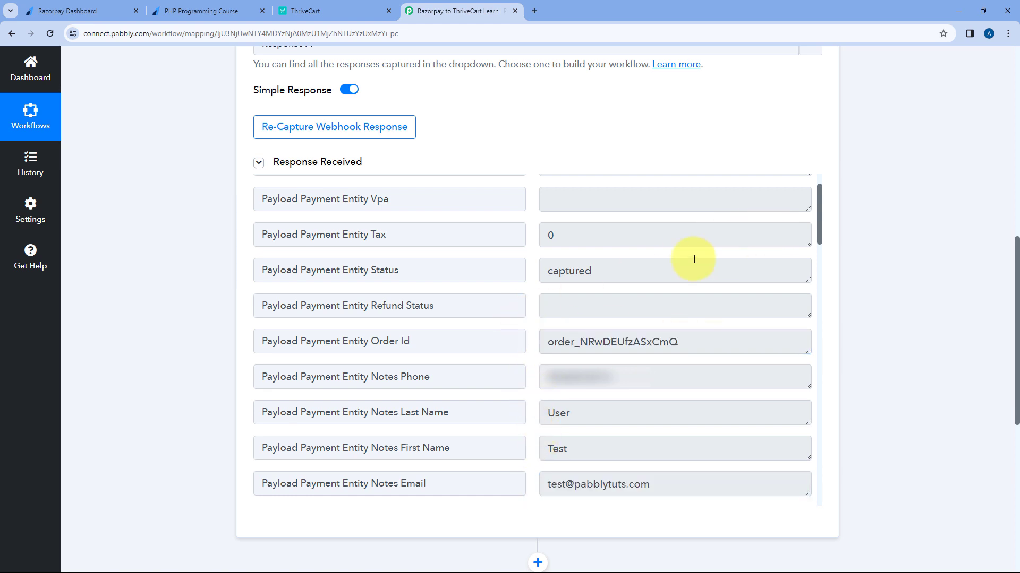
scroll(505, 332, down, 5)
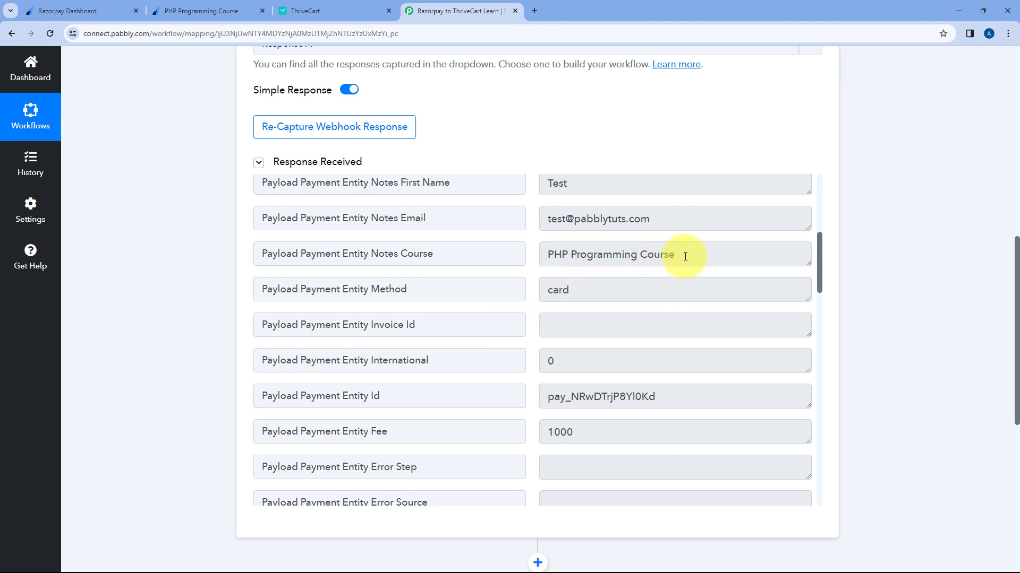
drag(675, 255, 529, 255)
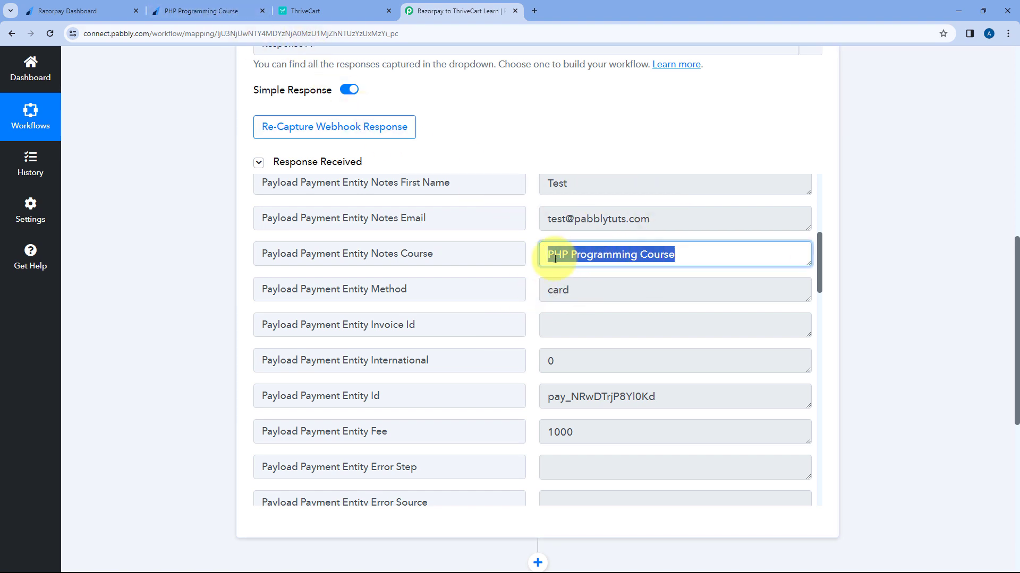
Step: Scroll further down the captured response to inspect the base amount value
scroll(520, 315, down, 3)
scroll(525, 310, down, 5)
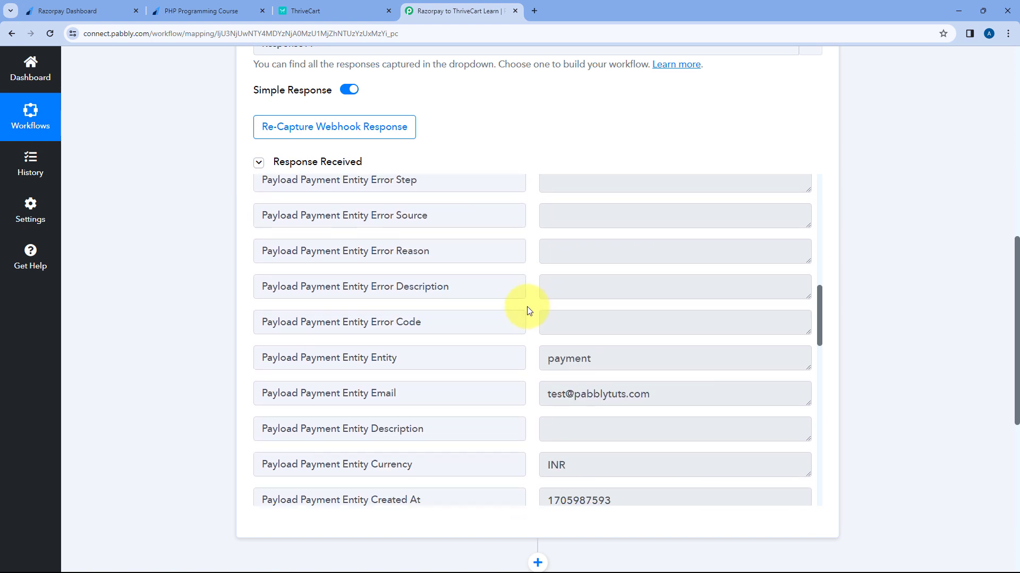
drag(653, 257, 524, 282)
scroll(524, 282, down, 10)
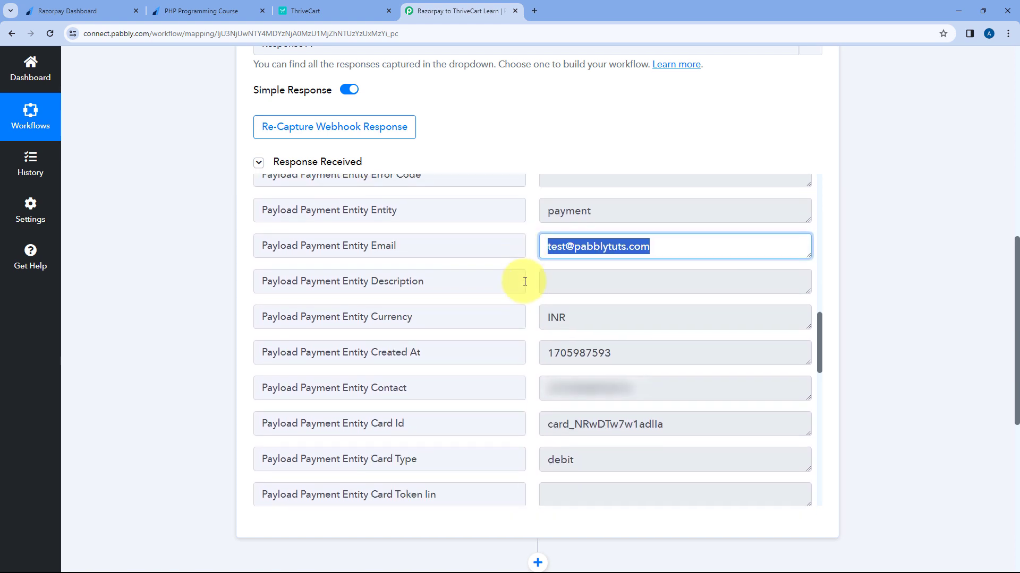
scroll(524, 281, down, 3)
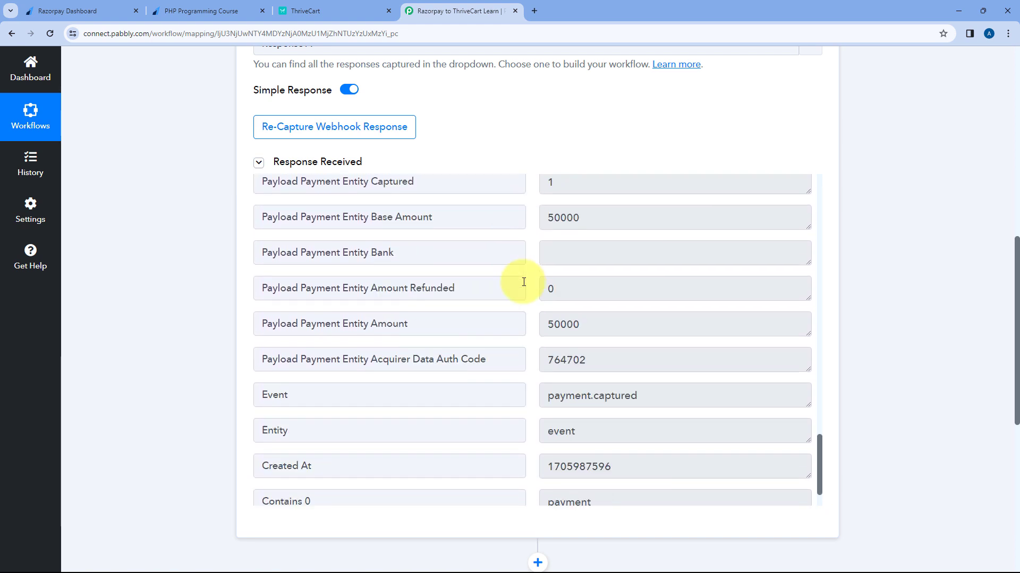
drag(596, 213, 568, 206)
click(533, 229)
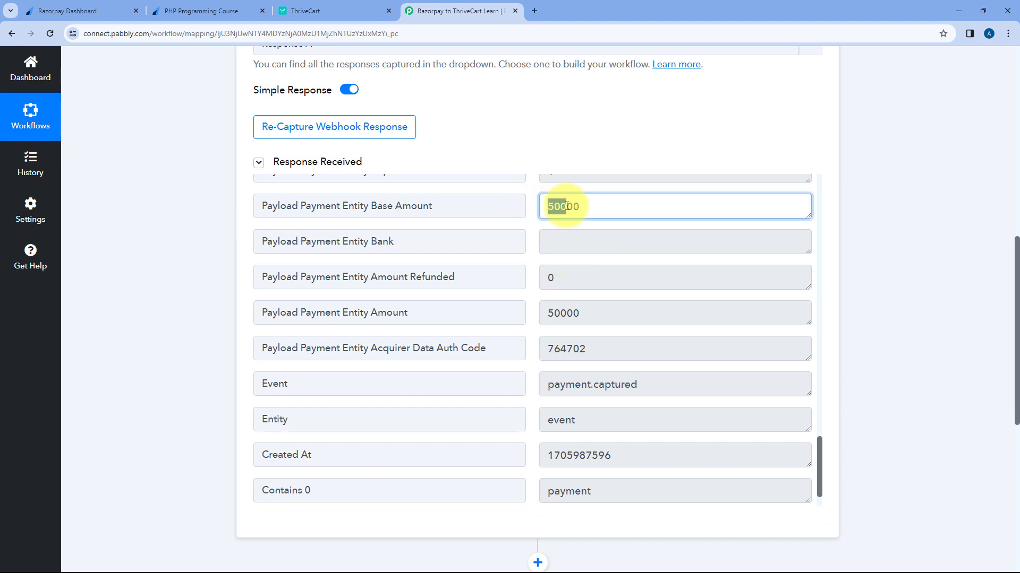
click(583, 208)
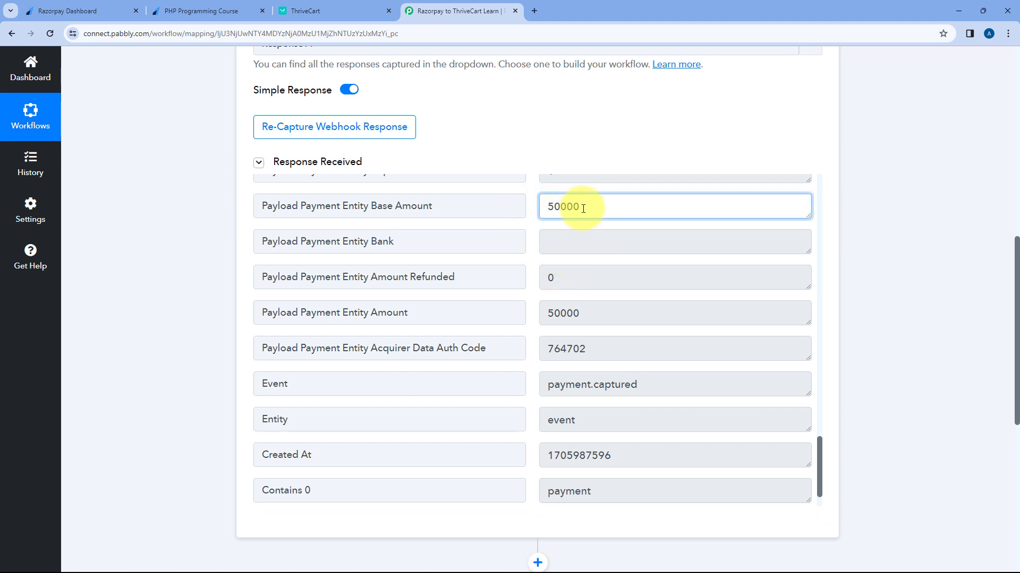
click(536, 209)
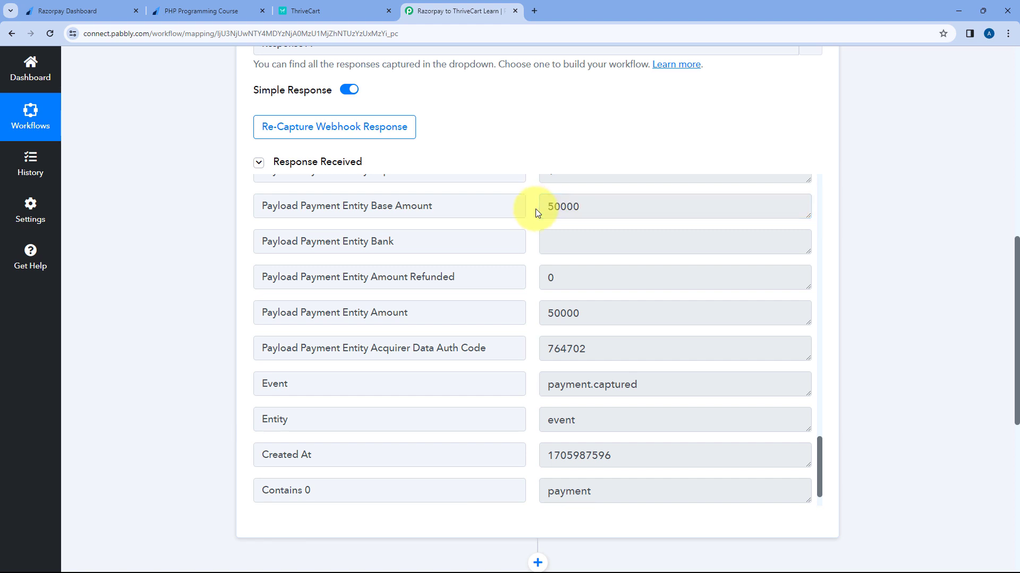
Step: Compare with the payment-success page and check the captured payment amount 50000
click(224, 10)
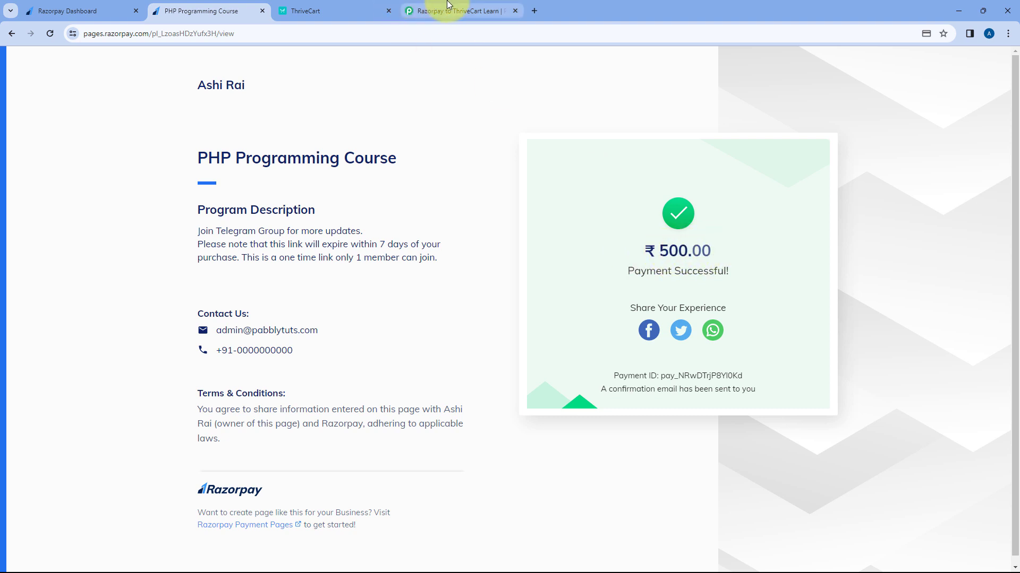
click(448, 7)
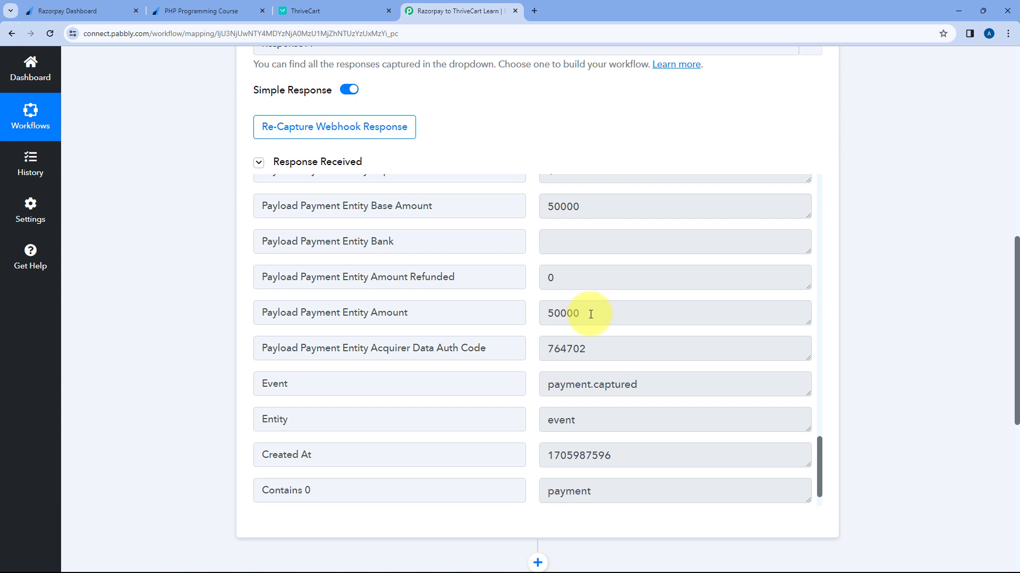
drag(590, 314, 543, 313)
click(535, 313)
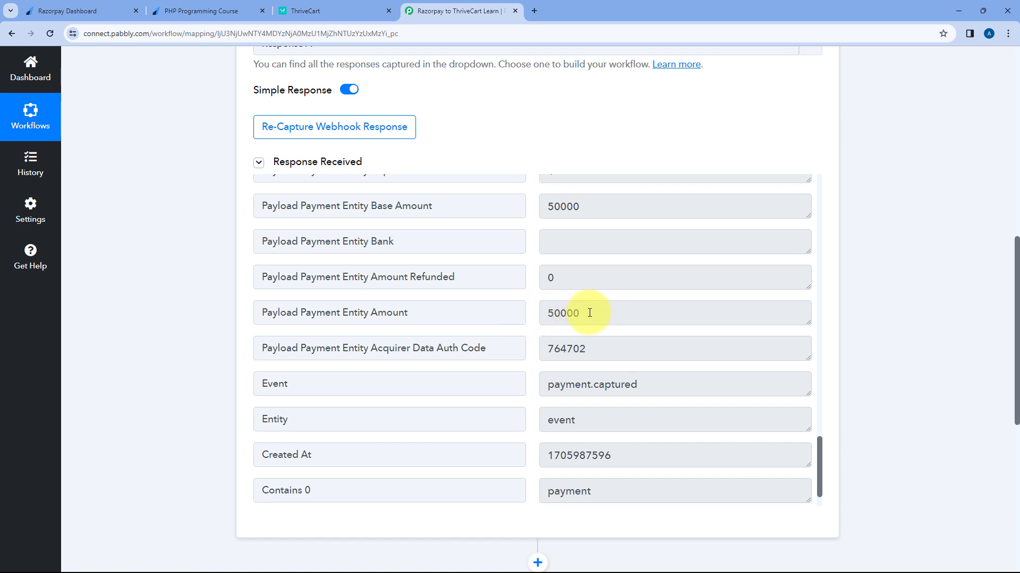
drag(586, 313, 546, 314)
click(532, 314)
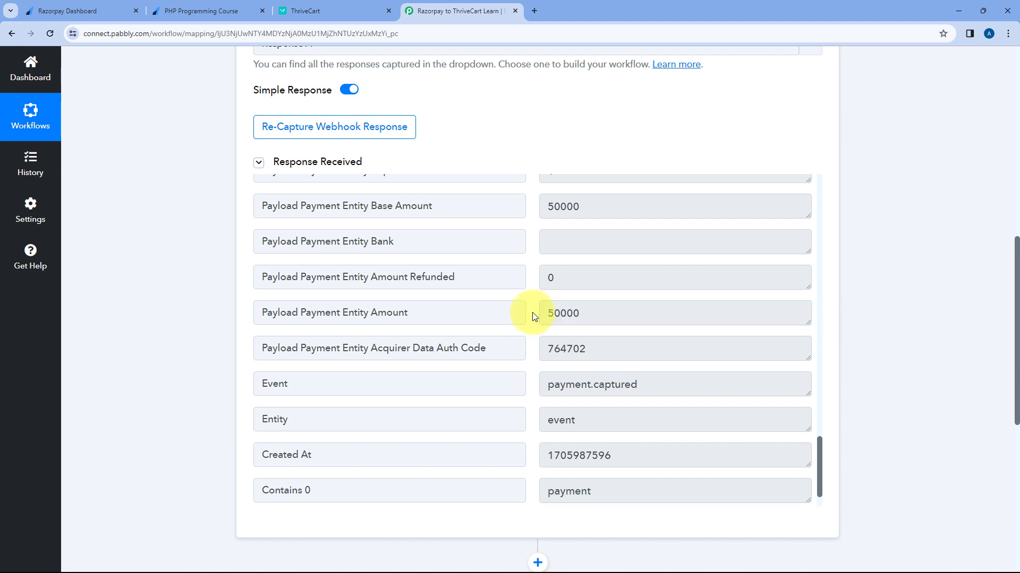
Step: Check the Notes Course value PHP Programming Course, then view Razorpay's webhook settings
scroll(532, 315, up, 1)
scroll(532, 315, down, 3)
scroll(531, 312, up, 15)
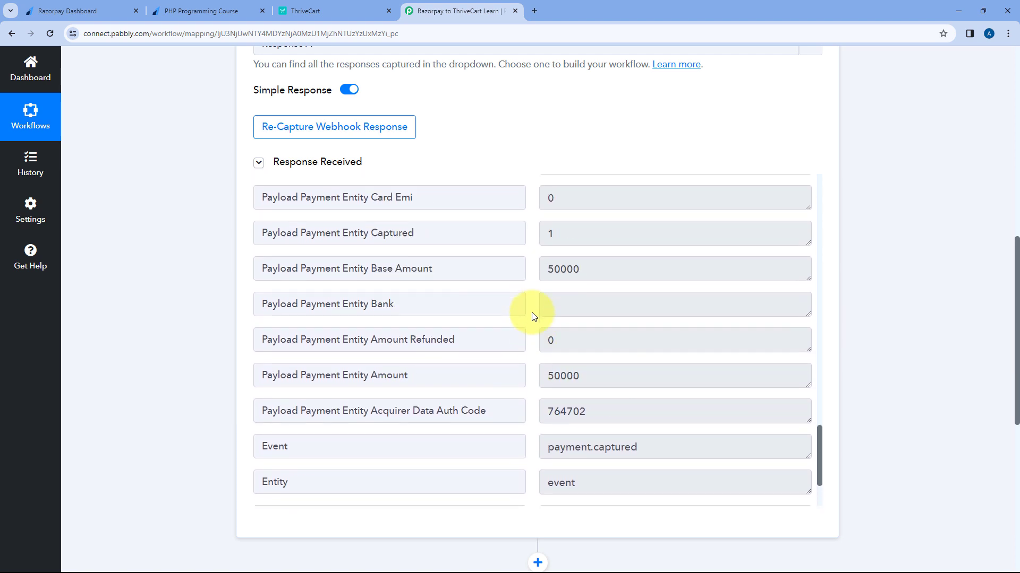
scroll(531, 312, up, 12)
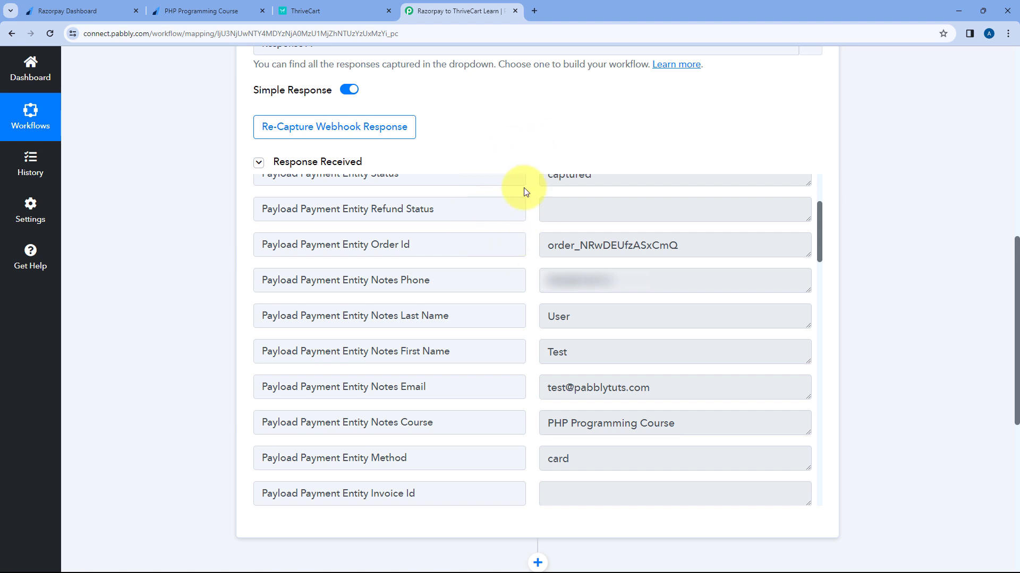
double_click(420, 423)
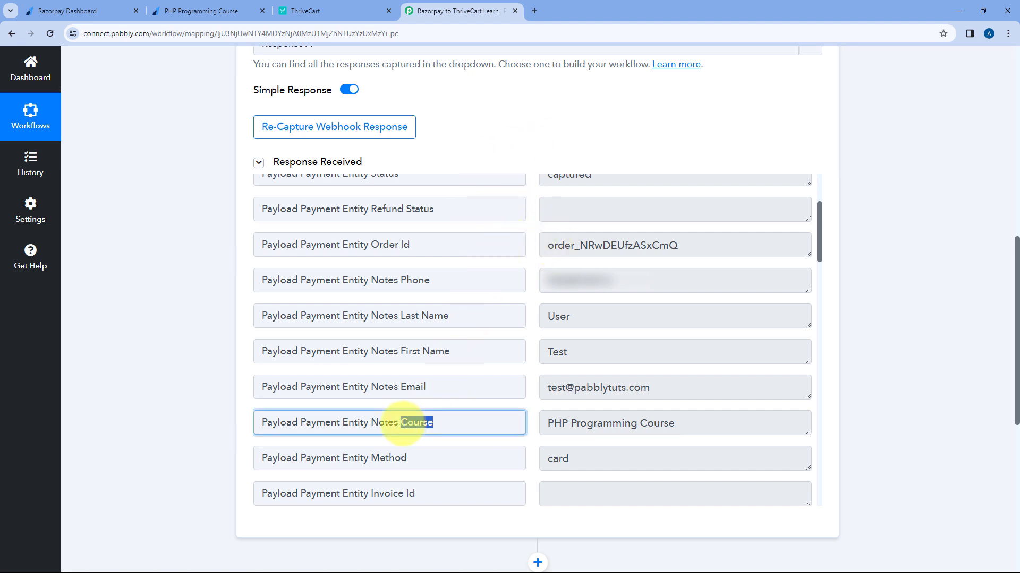
click(540, 428)
click(531, 404)
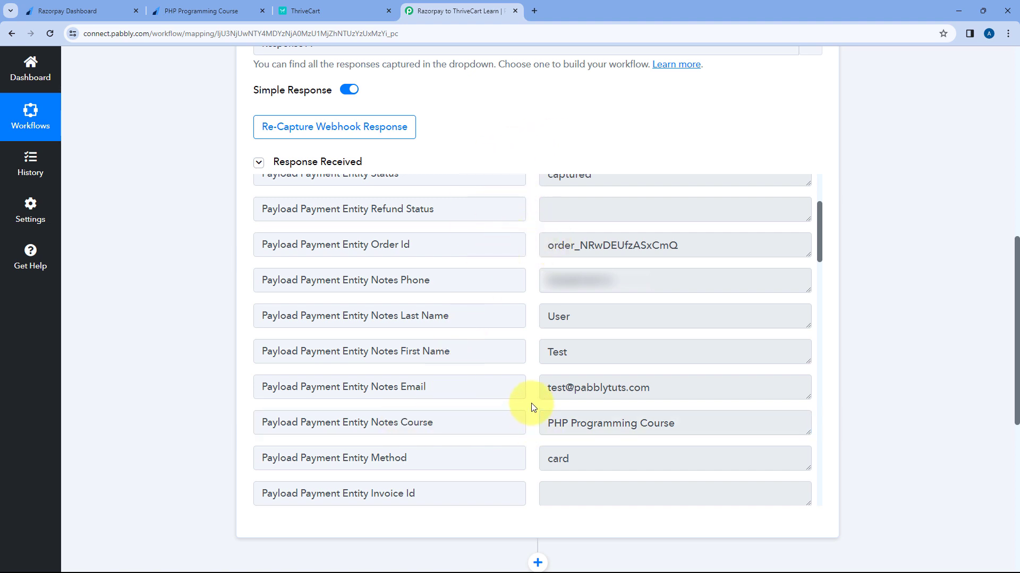
click(91, 7)
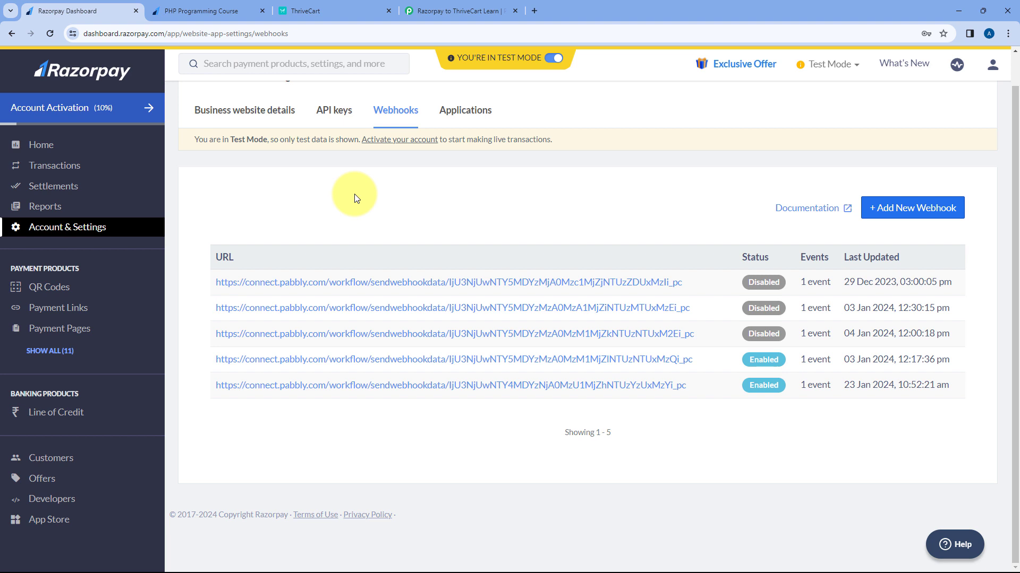
Step: Cross-check the Razorpay webhooks list and the PHP Programming Course payment-success page
click(449, 10)
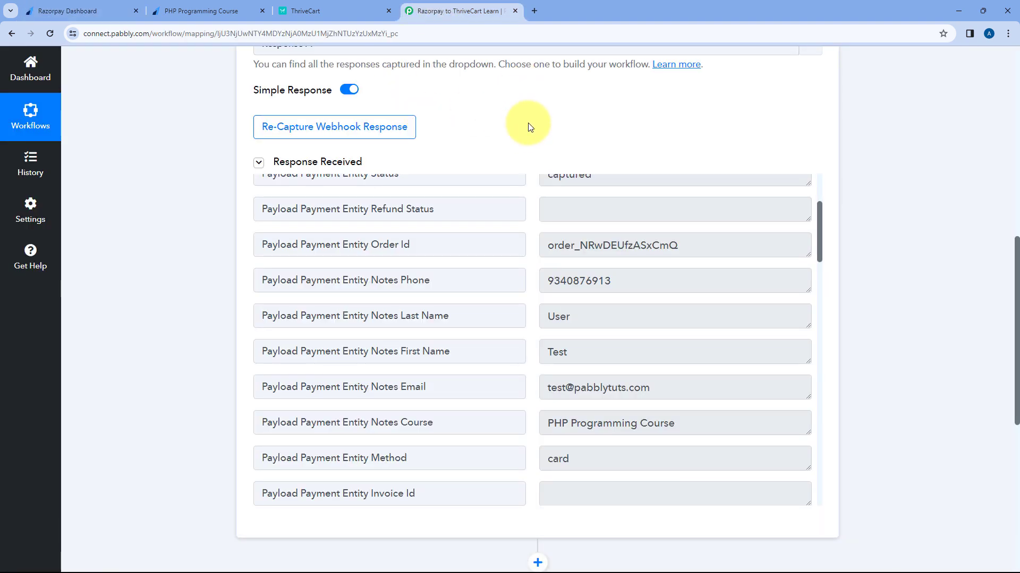
click(96, 11)
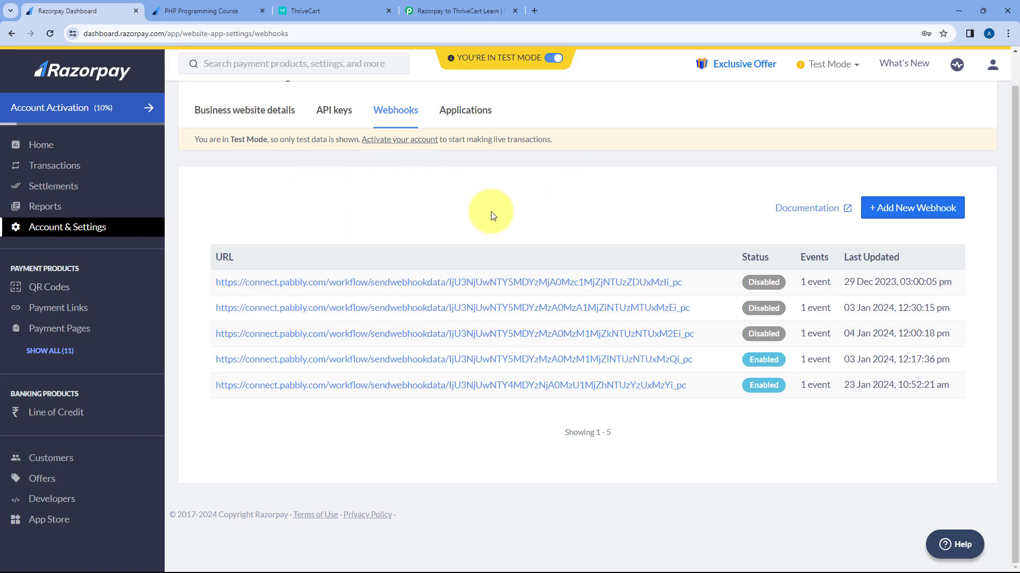
click(237, 6)
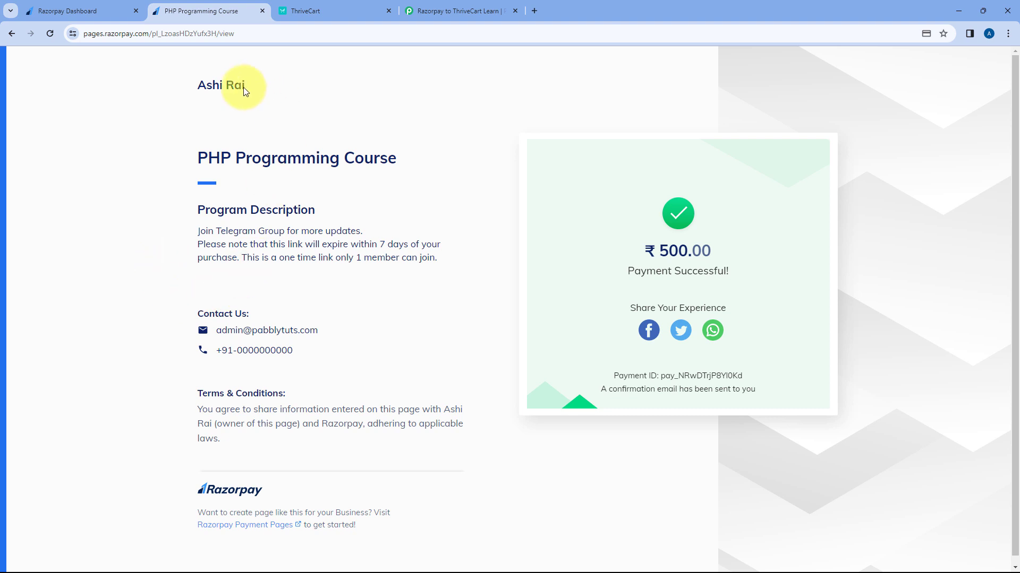
drag(190, 160, 387, 155)
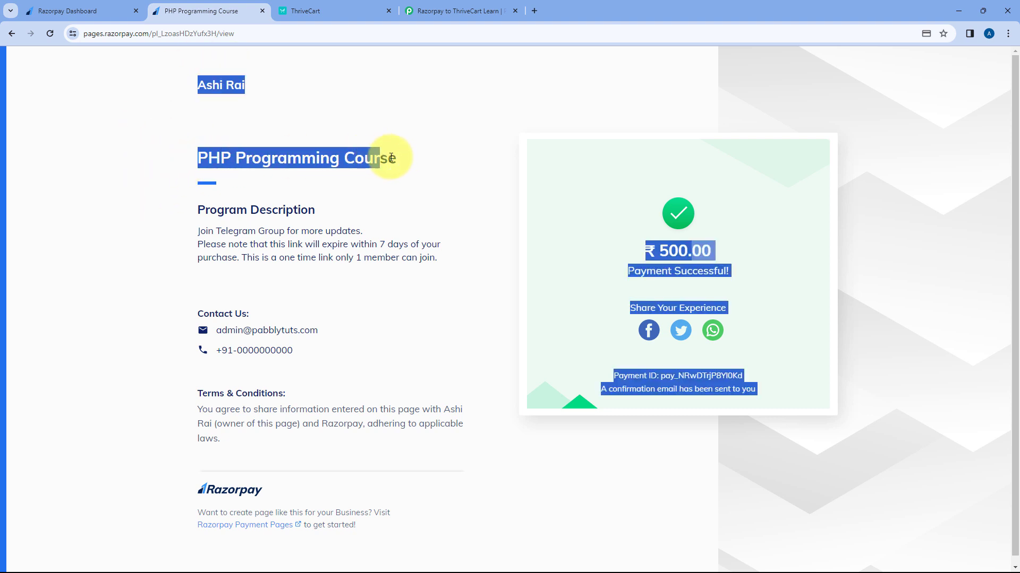
click(401, 161)
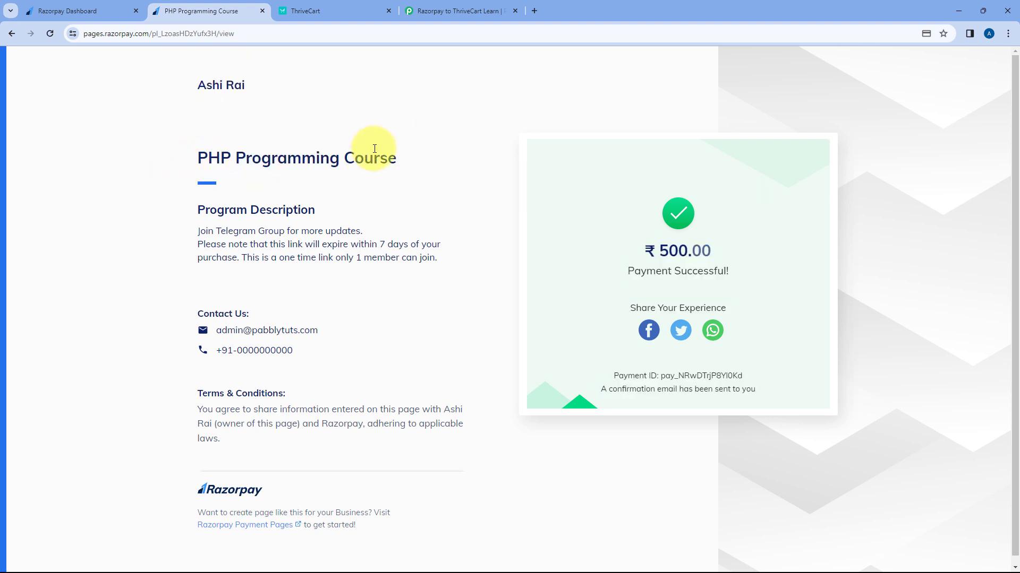
Step: Compare the ThriveCart courses page with Pabbly's captured course name value
click(348, 3)
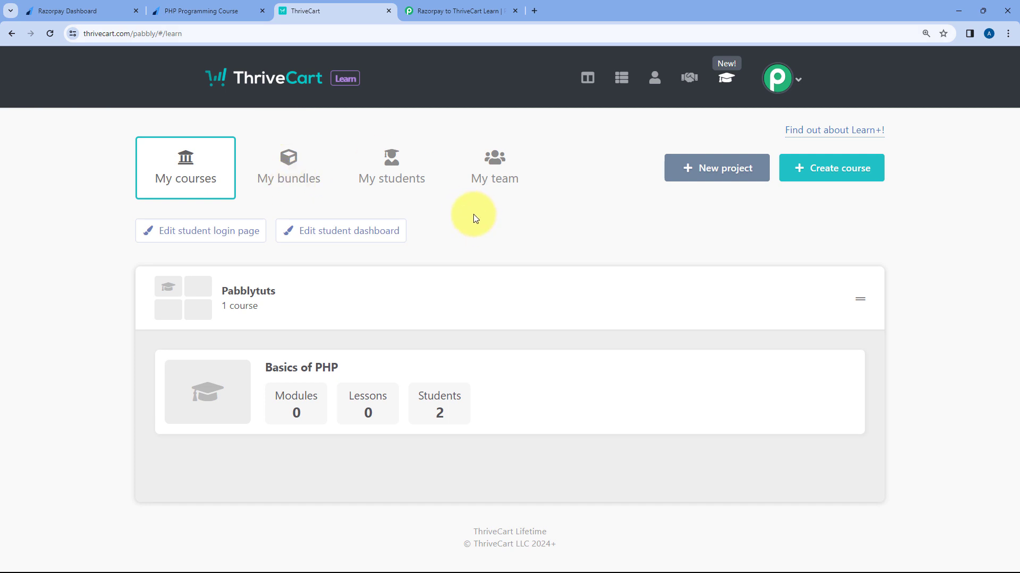
click(445, 6)
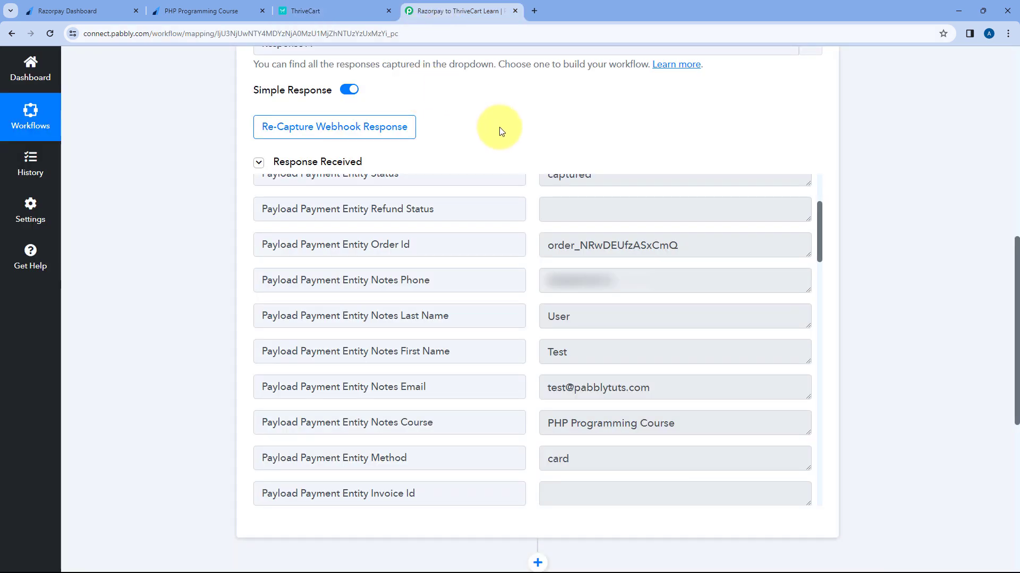
scroll(517, 307, down, 2)
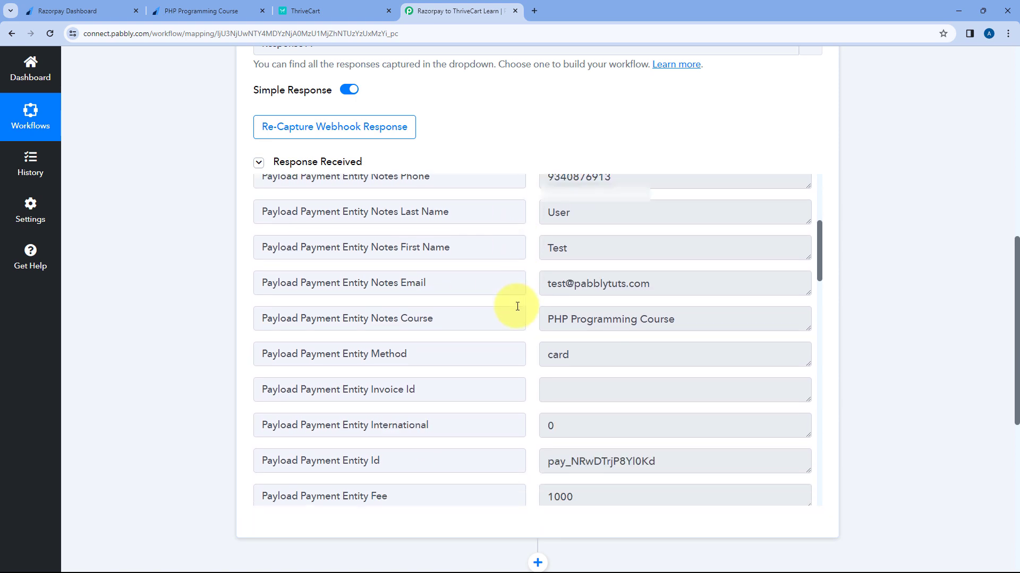
scroll(517, 307, down, 1)
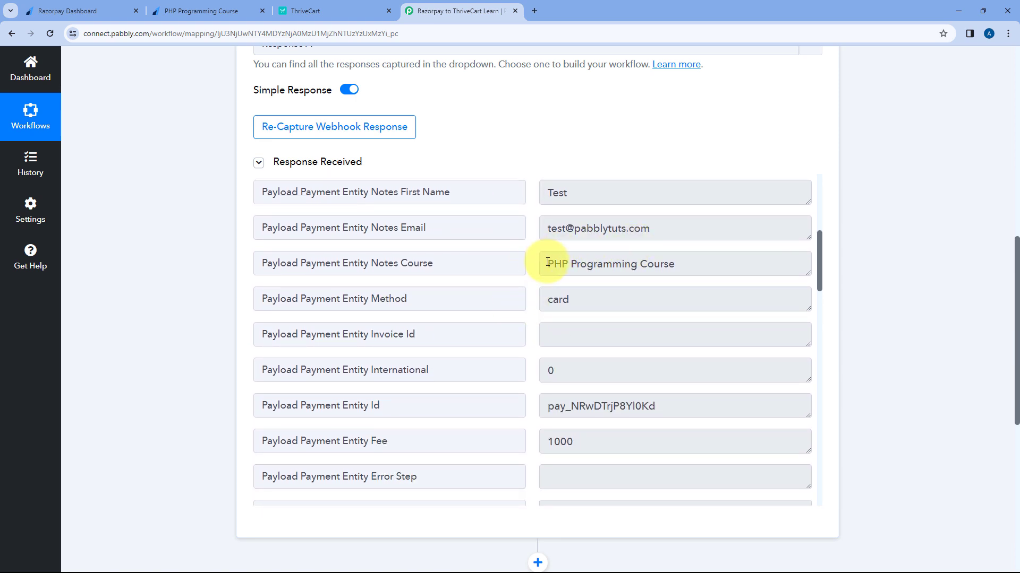
drag(547, 262, 622, 253)
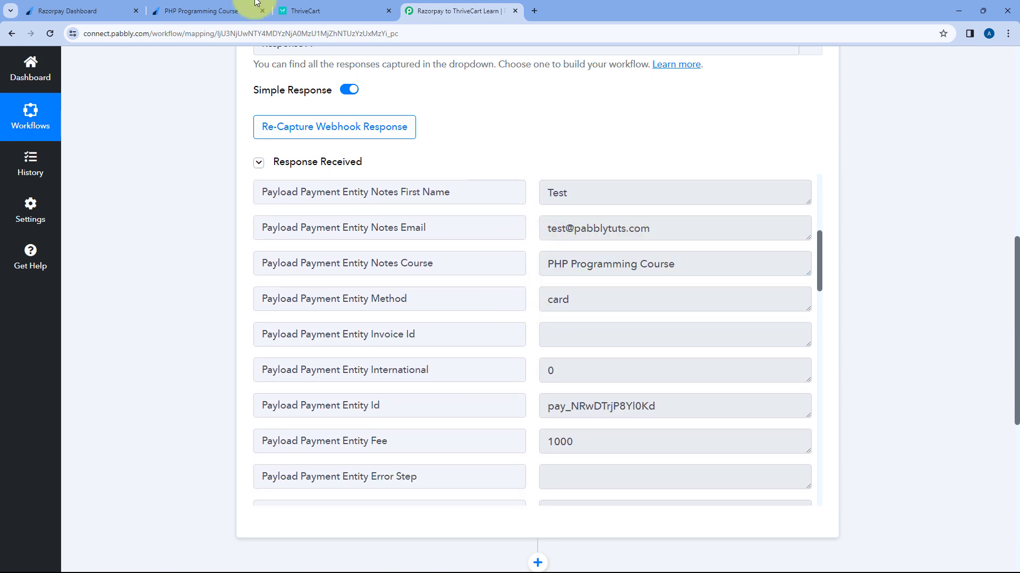
click(256, 6)
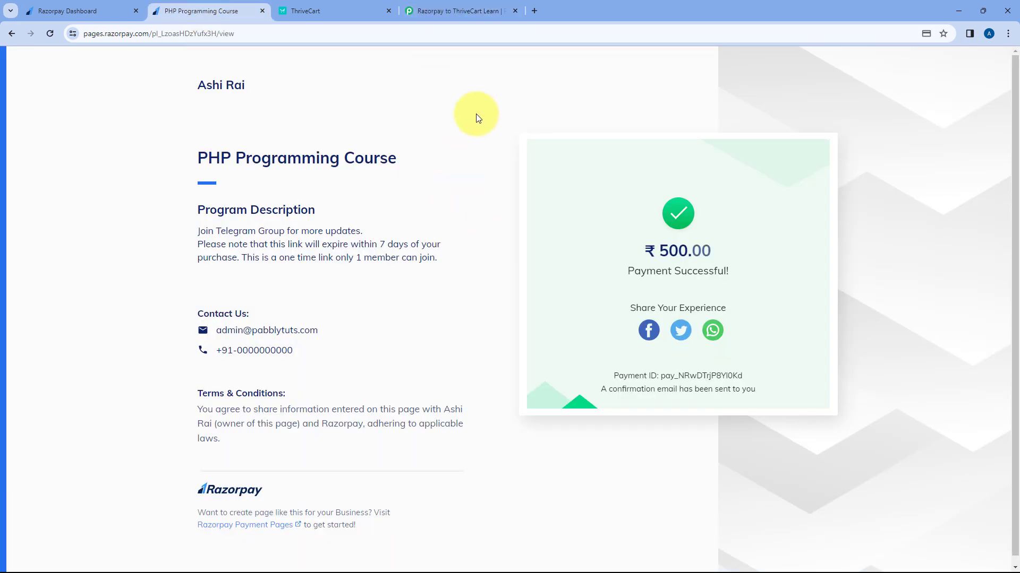
click(463, 11)
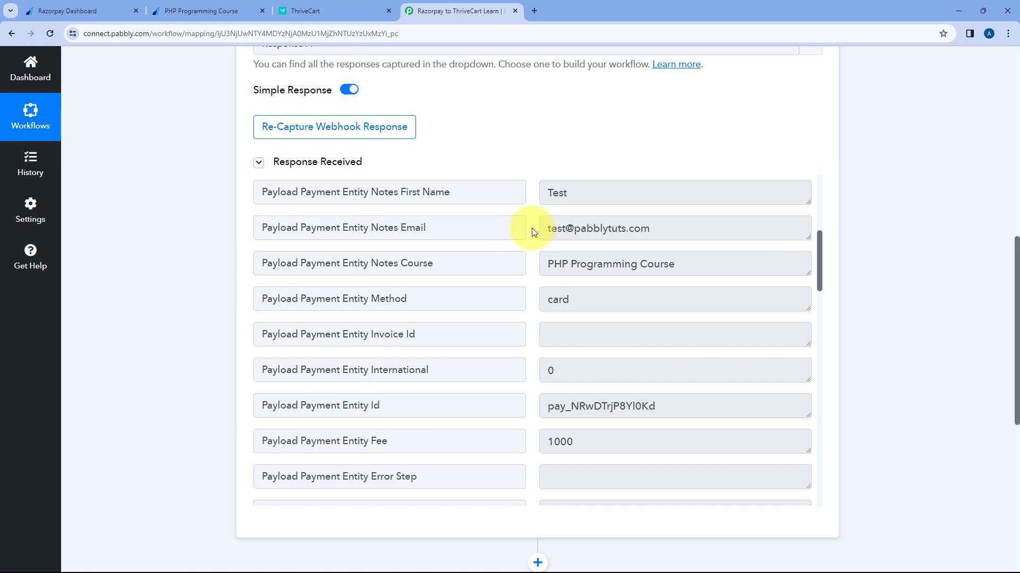
Step: Highlight the captured Notes Course value and compare it with ThriveCart Learn's courses
click(562, 266)
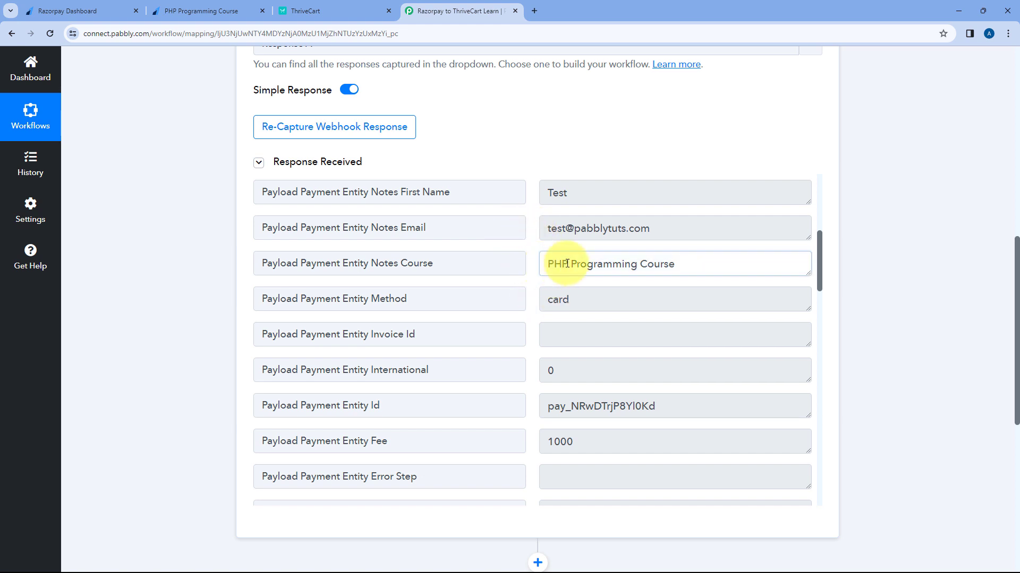
triple_click(710, 261)
click(685, 264)
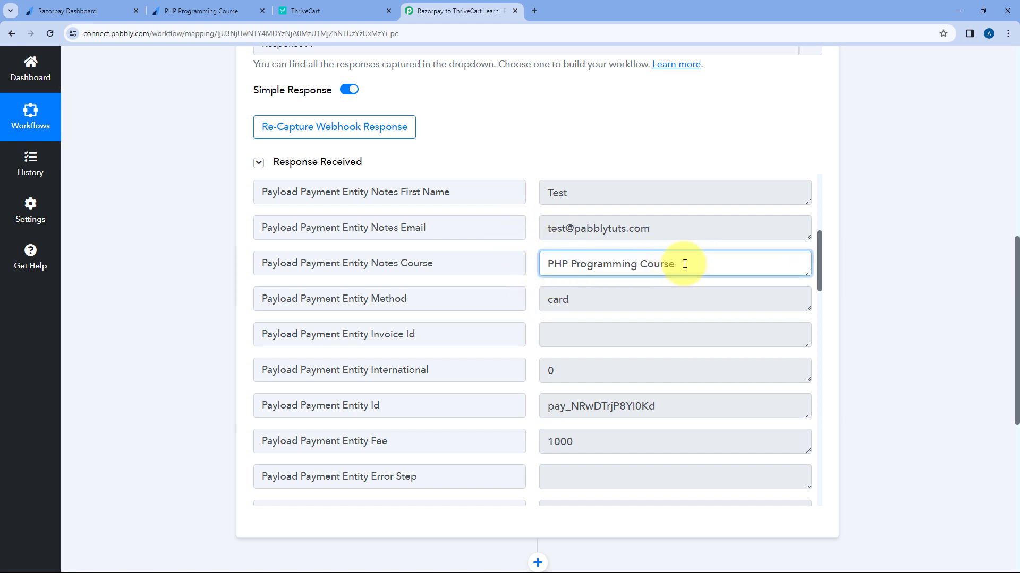
click(531, 258)
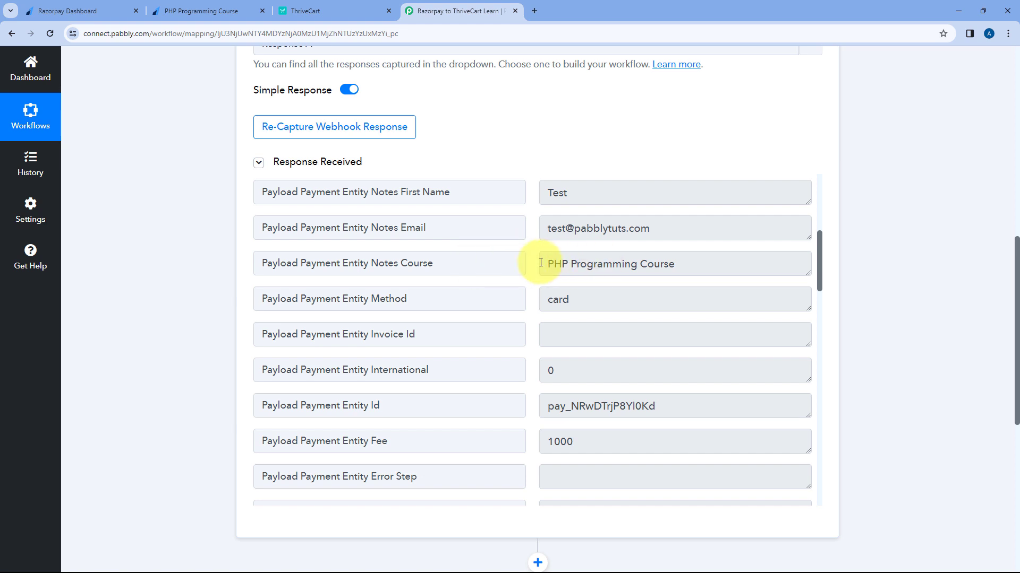
drag(544, 263, 676, 264)
click(319, 9)
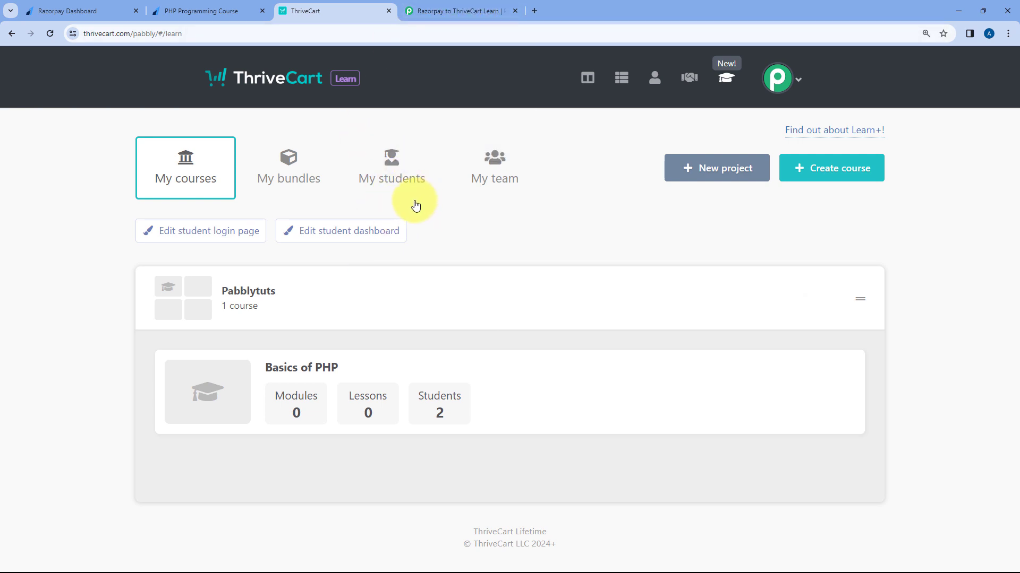
click(480, 11)
click(519, 151)
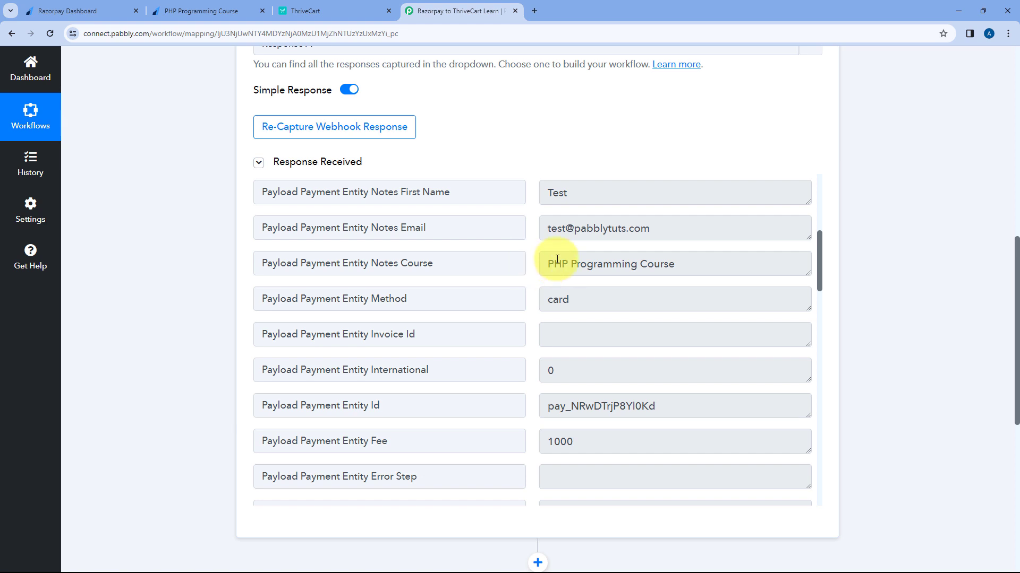
Step: Re-check the Notes Course label and value against the payment-success and ThriveCart pages
drag(496, 263, 446, 262)
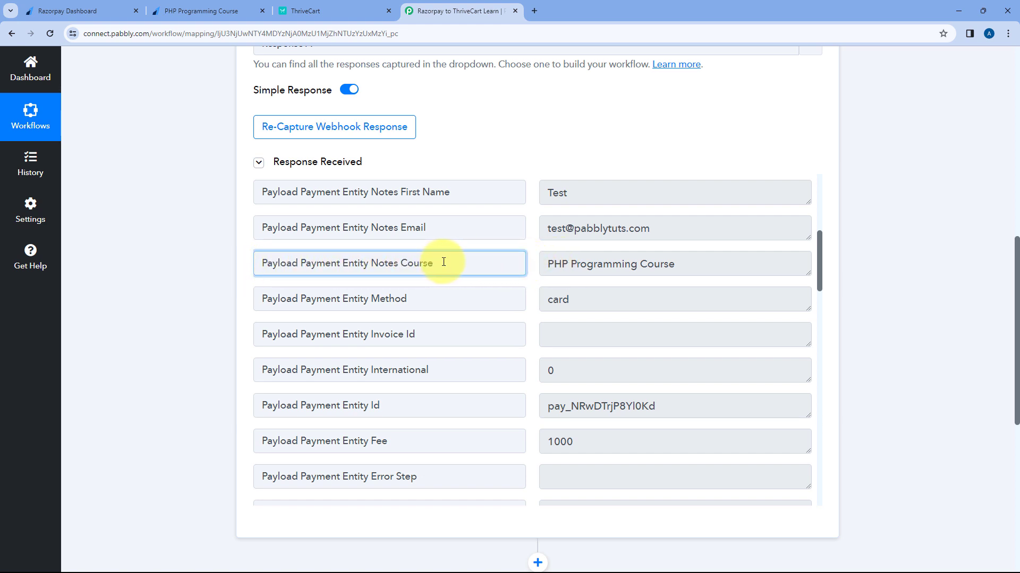
click(532, 264)
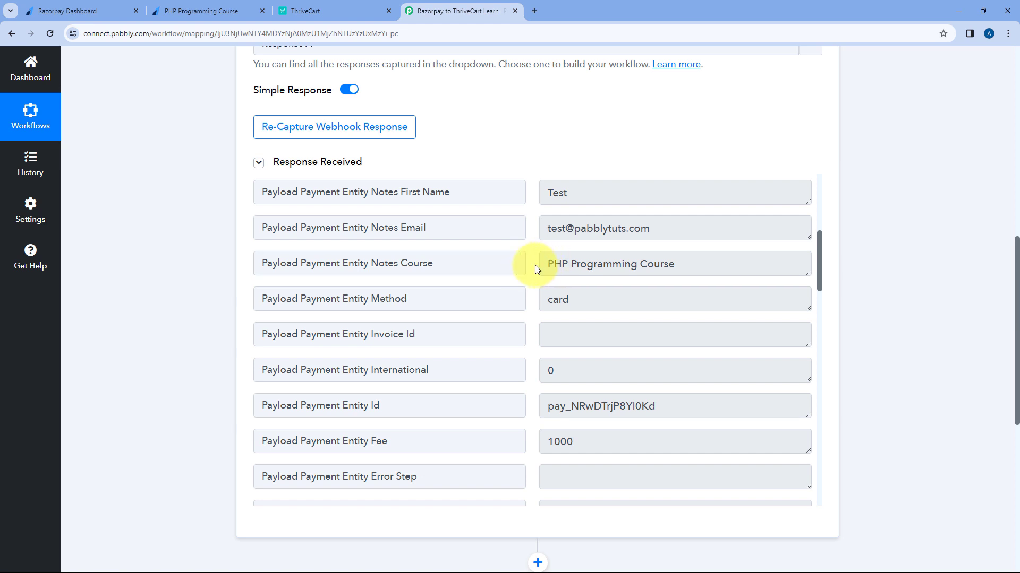
drag(540, 264, 679, 264)
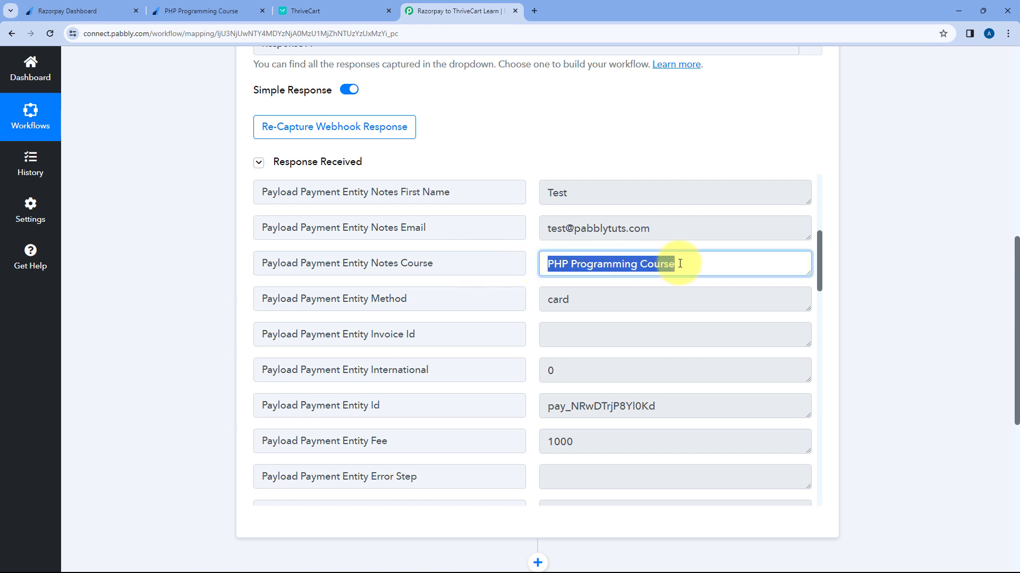
click(209, 6)
click(316, 9)
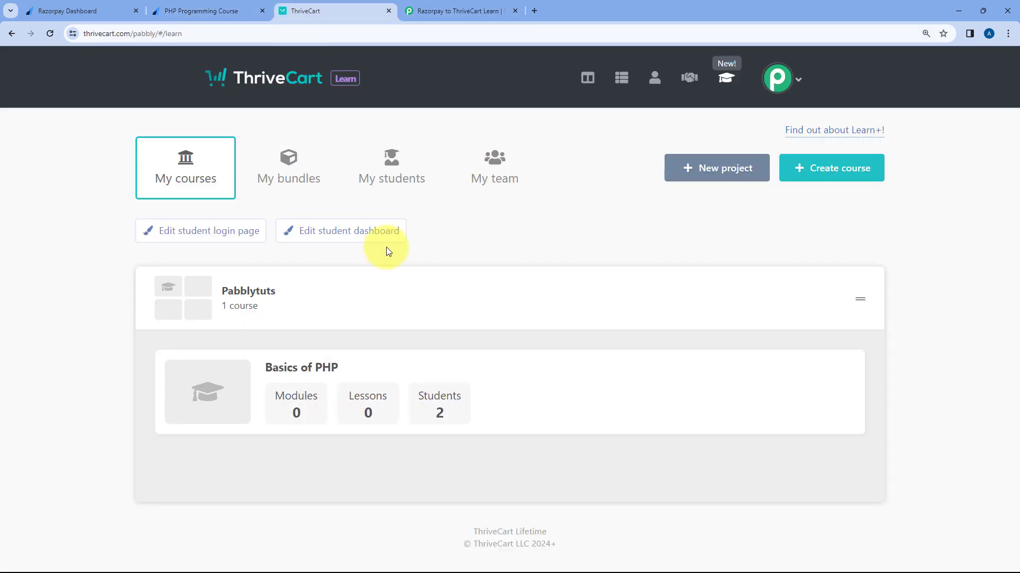
click(246, 5)
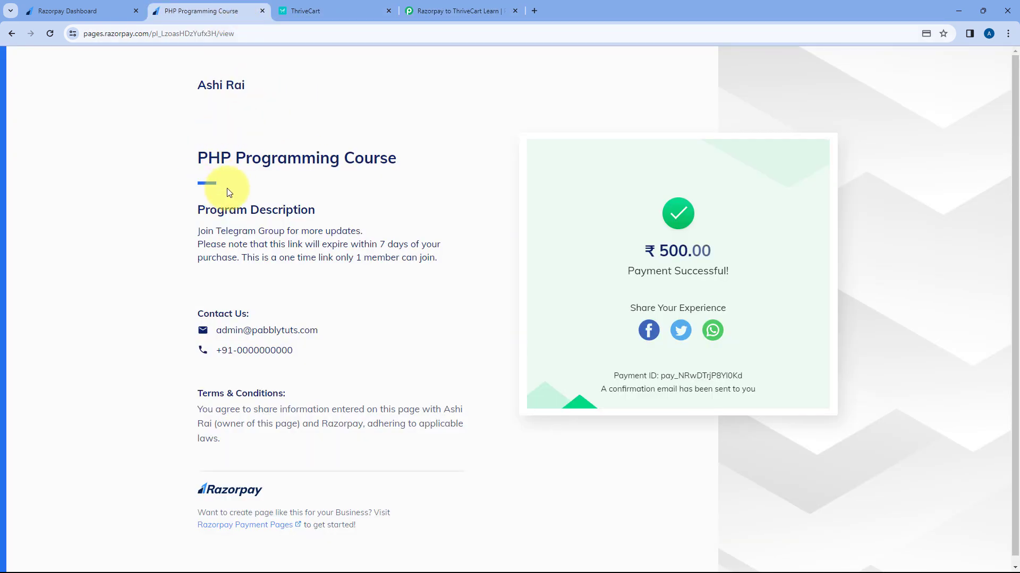
click(457, 7)
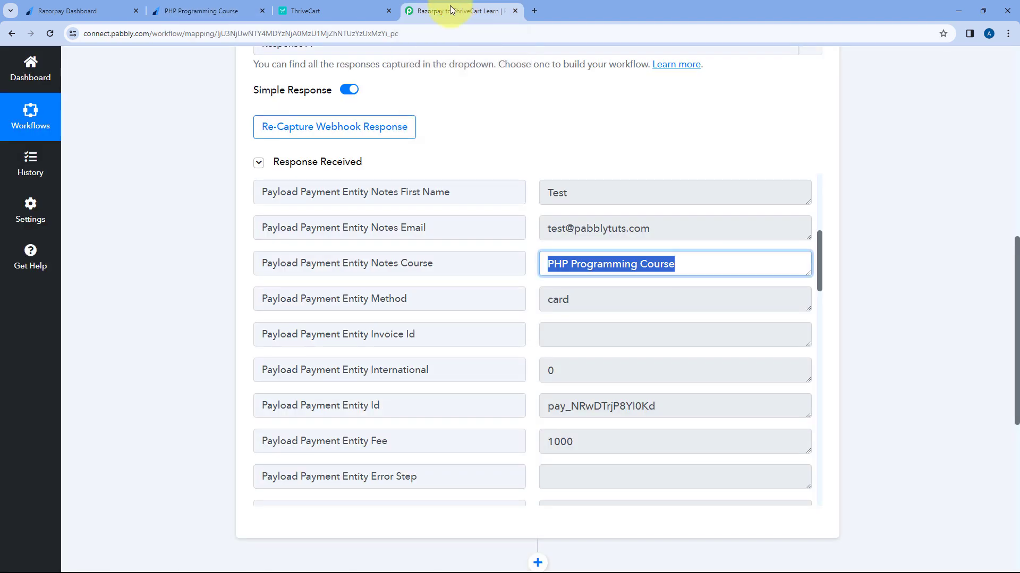
click(518, 140)
click(361, 11)
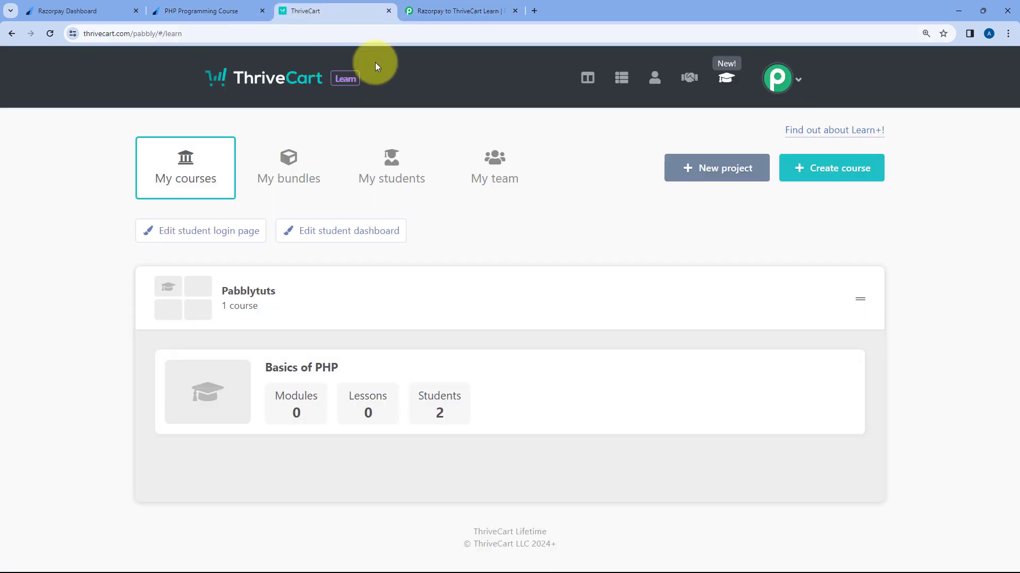
click(455, 8)
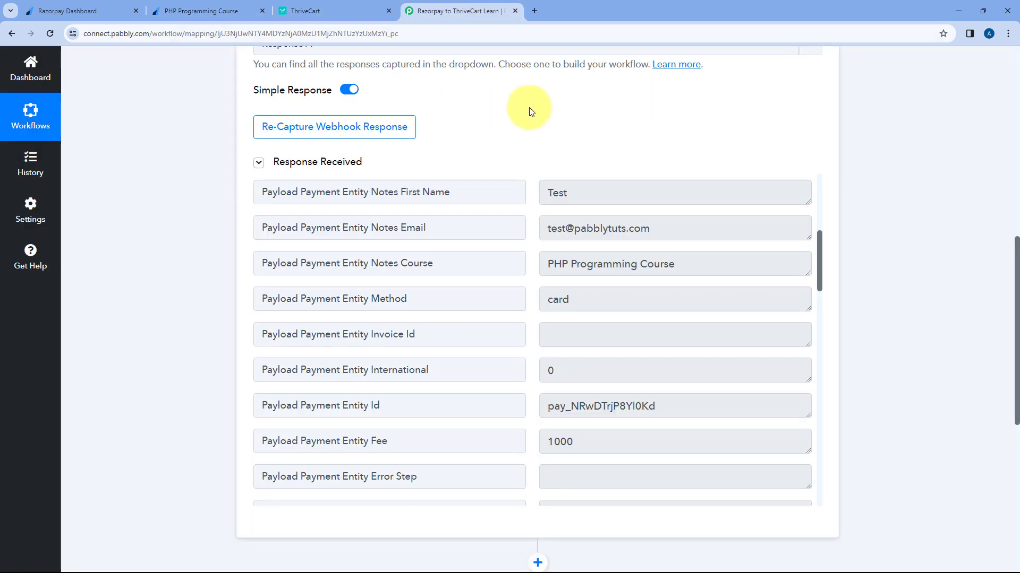
scroll(199, 239, down, 8)
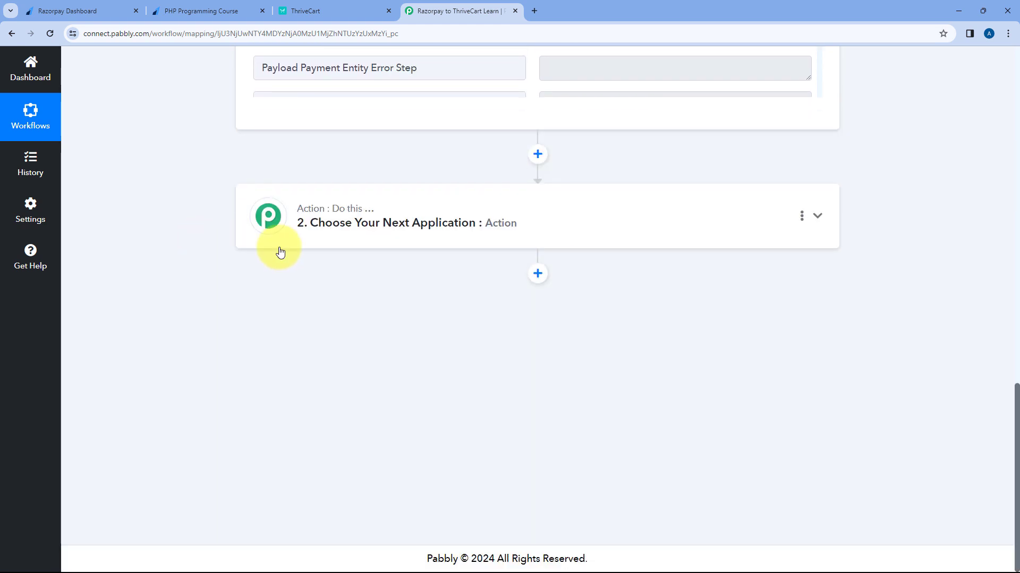
Step: Add a Filter by Pabbly step with the Filter Values action event
click(475, 232)
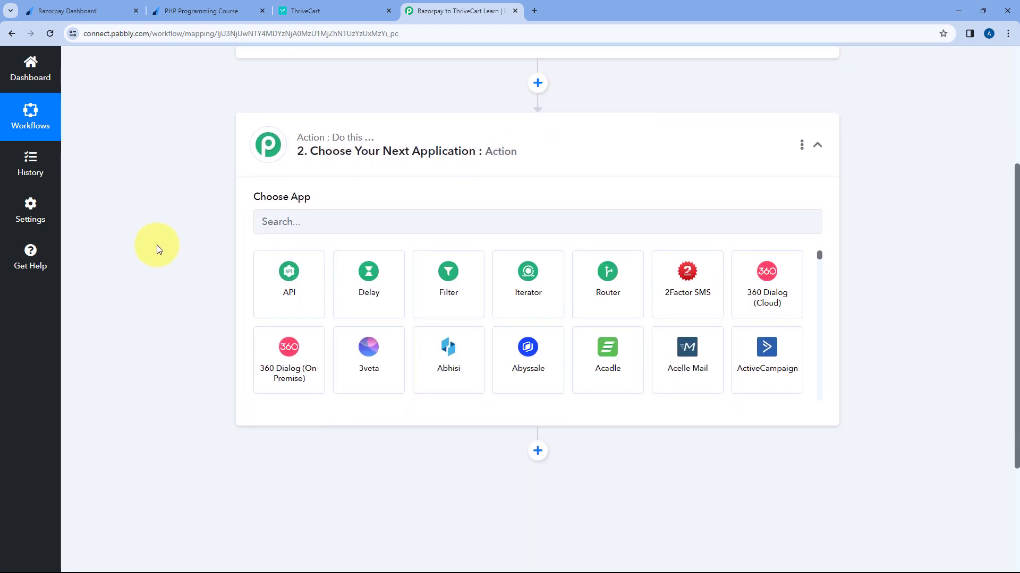
click(469, 294)
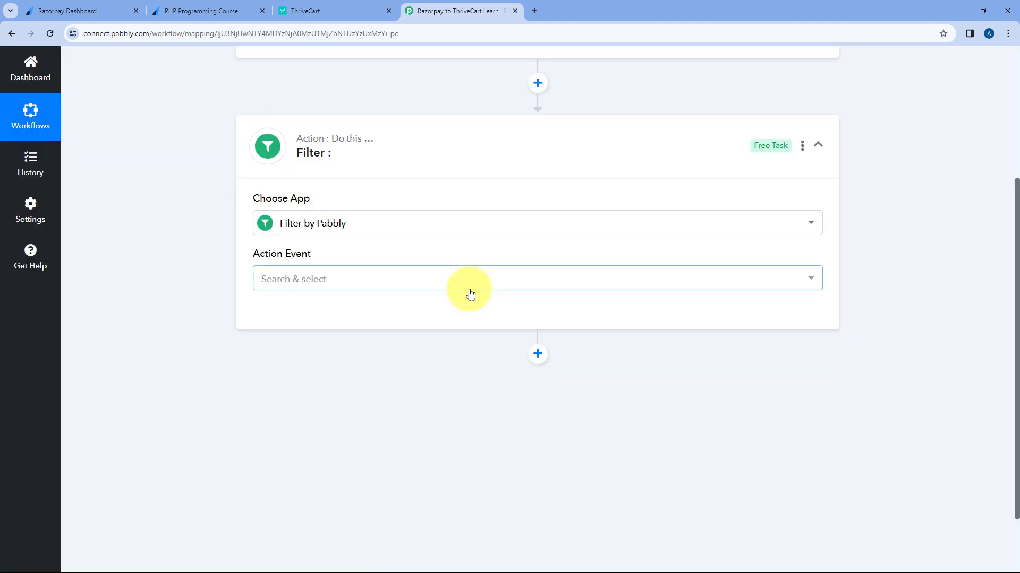
scroll(370, 243, down, 2)
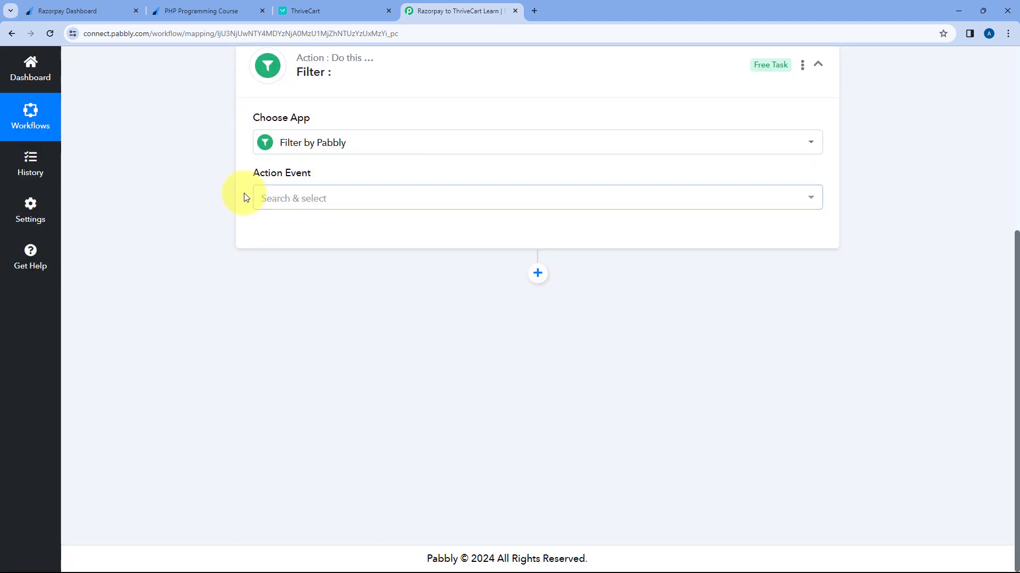
click(326, 198)
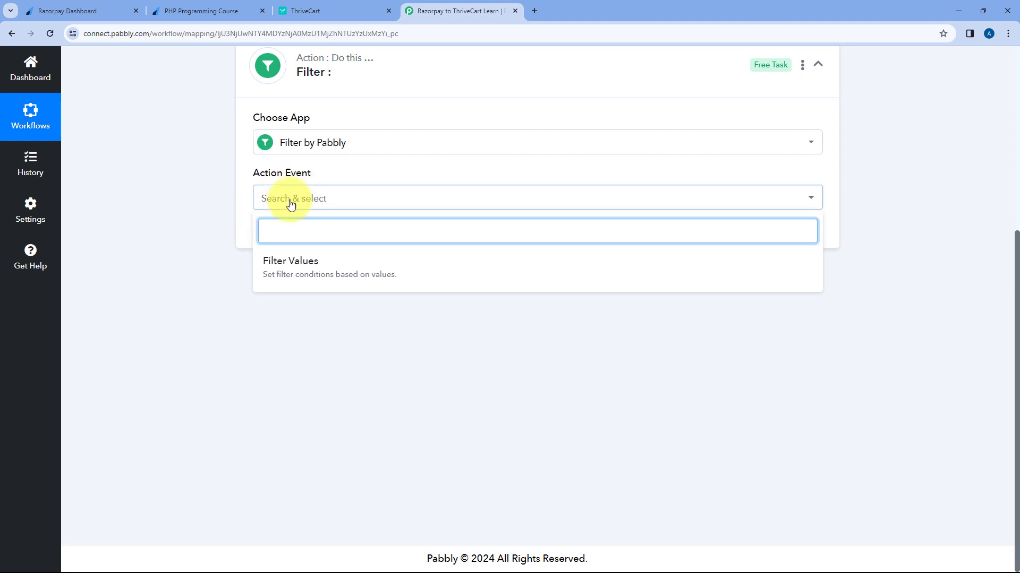
click(335, 264)
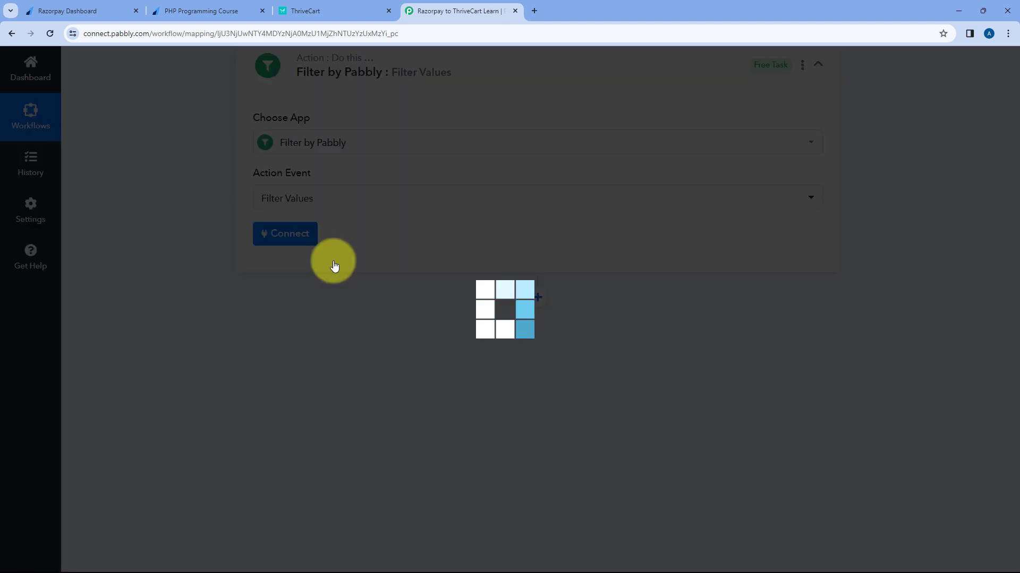
click(288, 234)
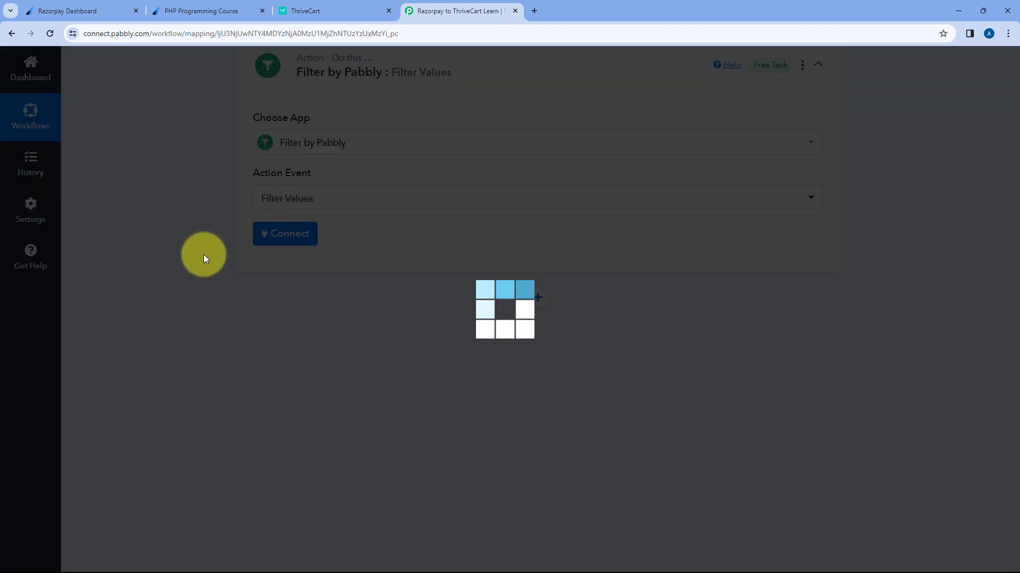
Step: Choose the Razorpay Payment Captured Notes Course field as the filter label
scroll(203, 254, down, 2)
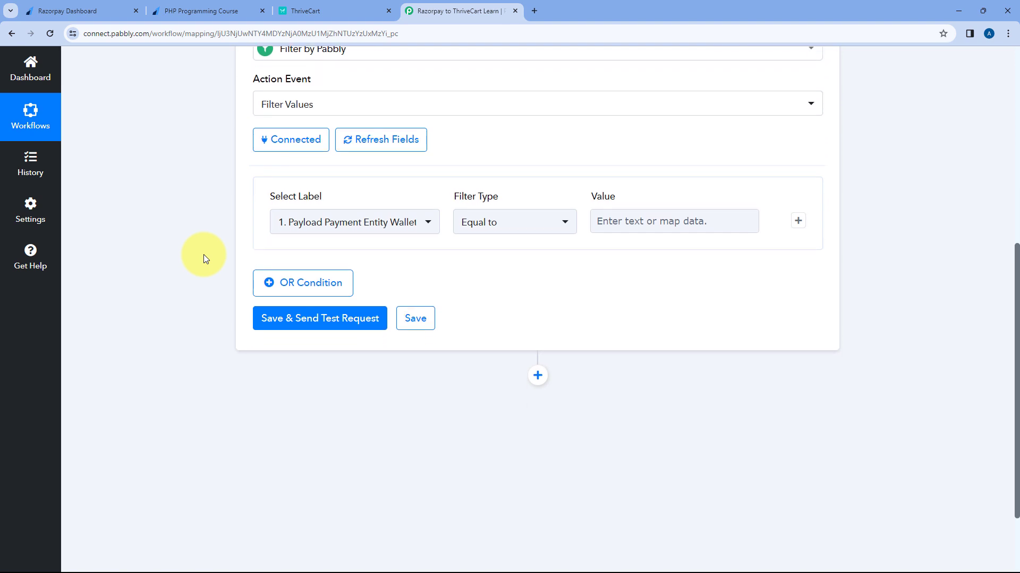
click(432, 212)
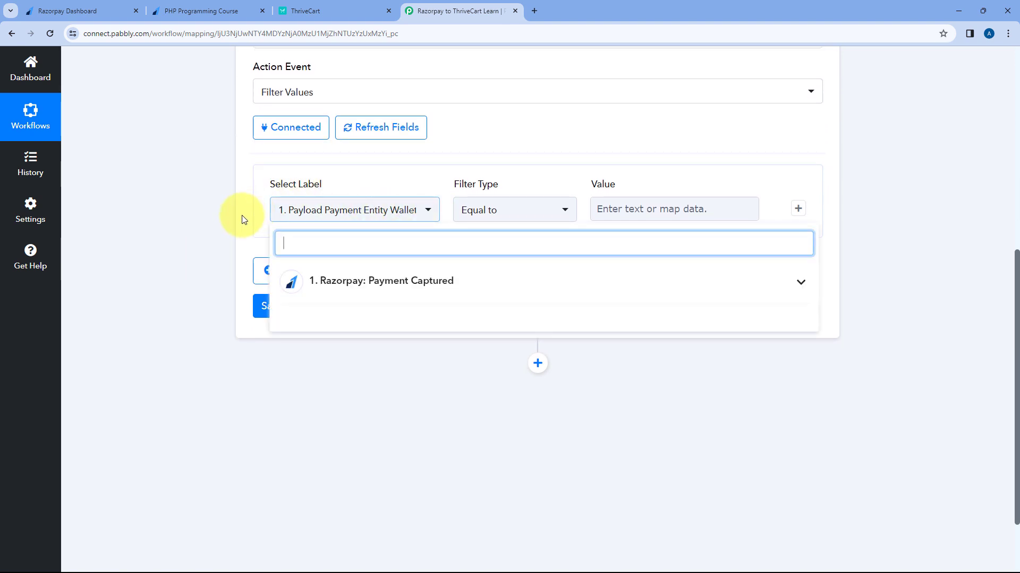
click(450, 281)
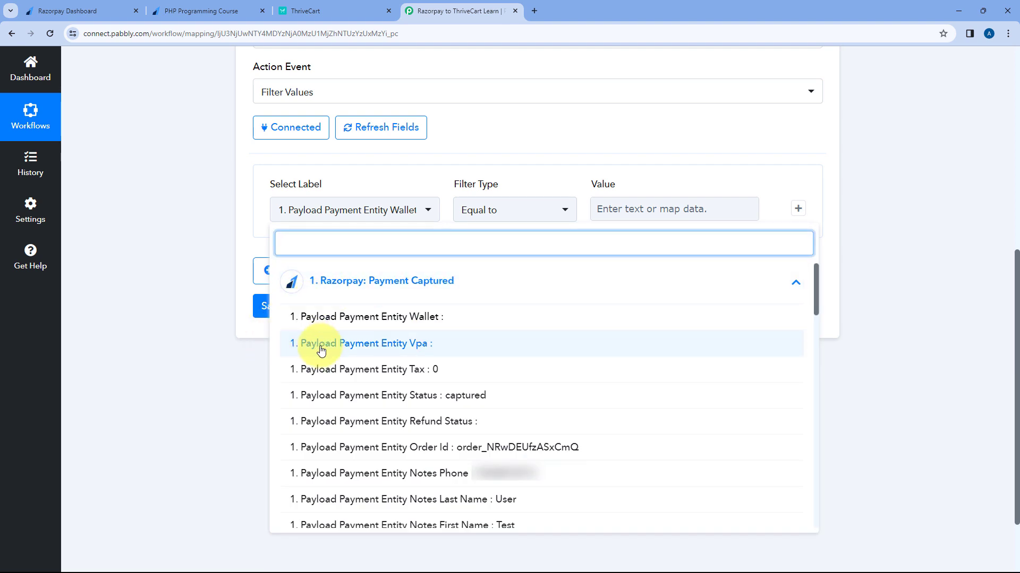
scroll(358, 347, down, 5)
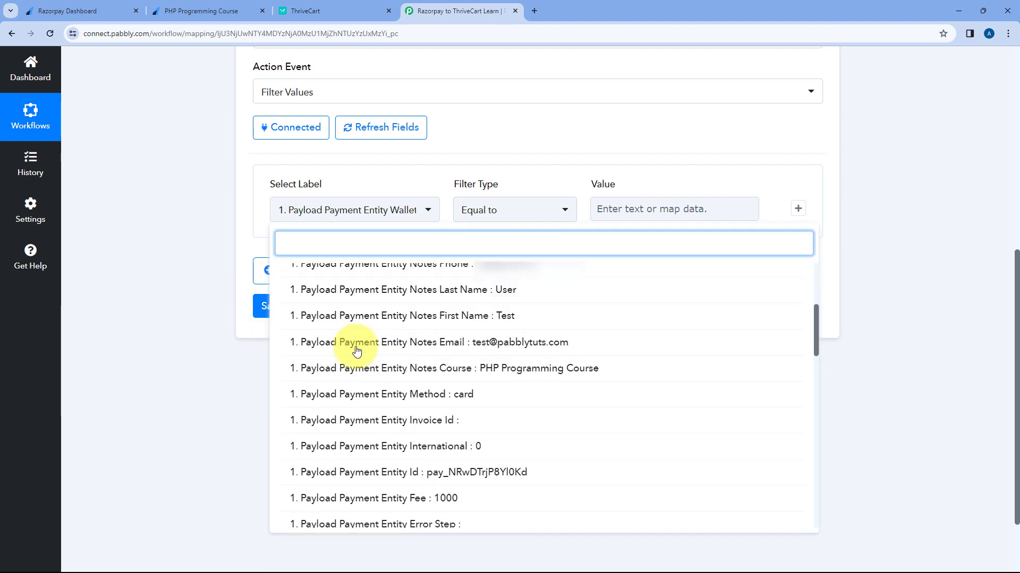
scroll(387, 334, up, 2)
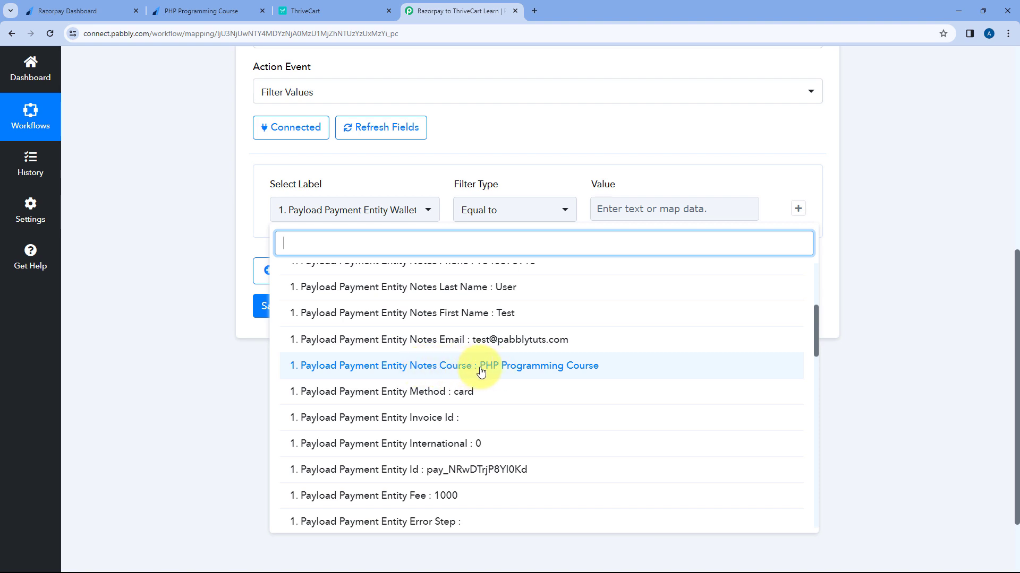
click(422, 365)
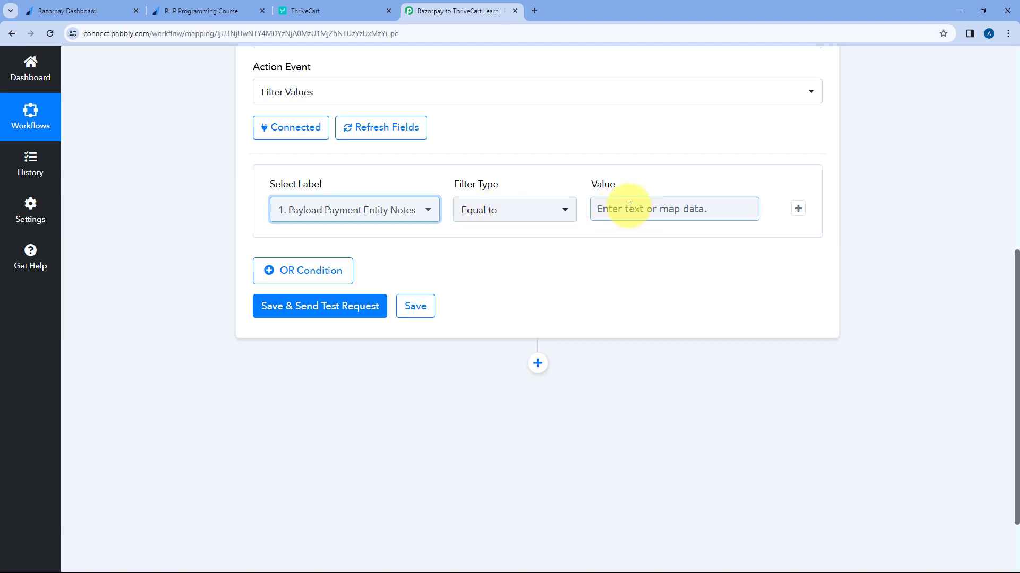
Step: Copy the captured 'PHP Programming Course' value from the Razorpay trigger response
scroll(504, 178, up, 6)
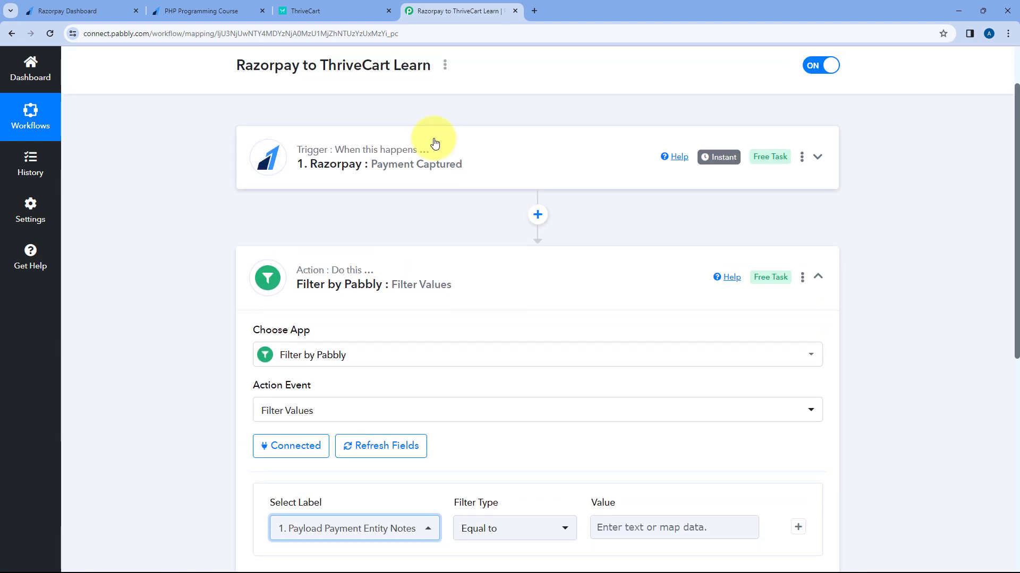
click(456, 169)
scroll(154, 263, down, 6)
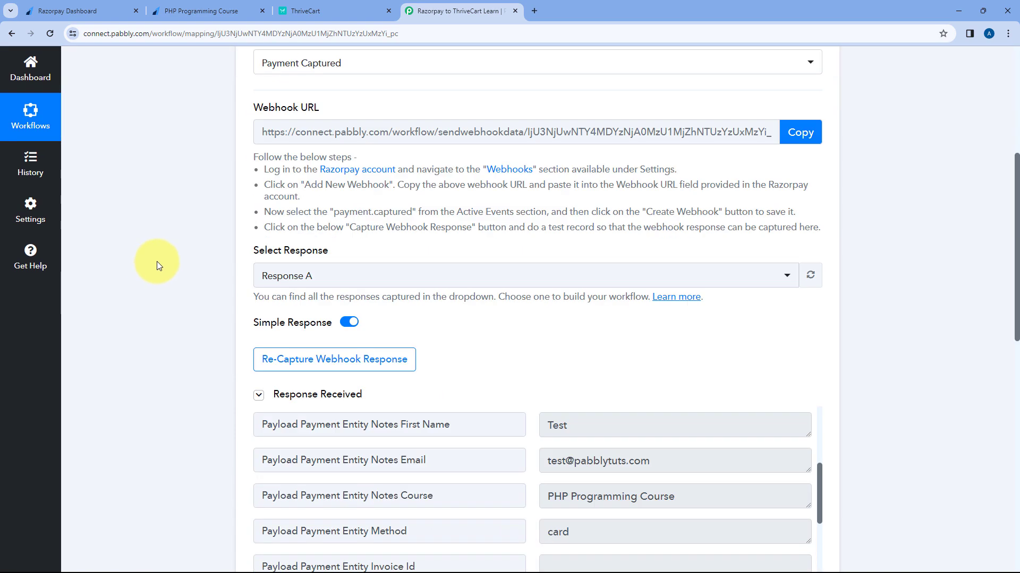
drag(724, 391, 539, 391)
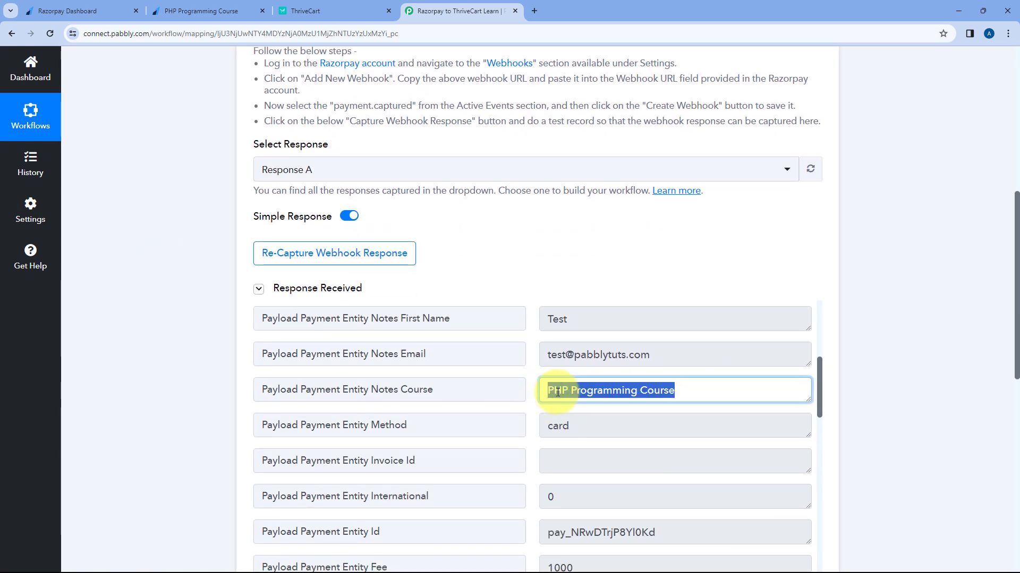
right_click(588, 393)
click(610, 403)
click(205, 215)
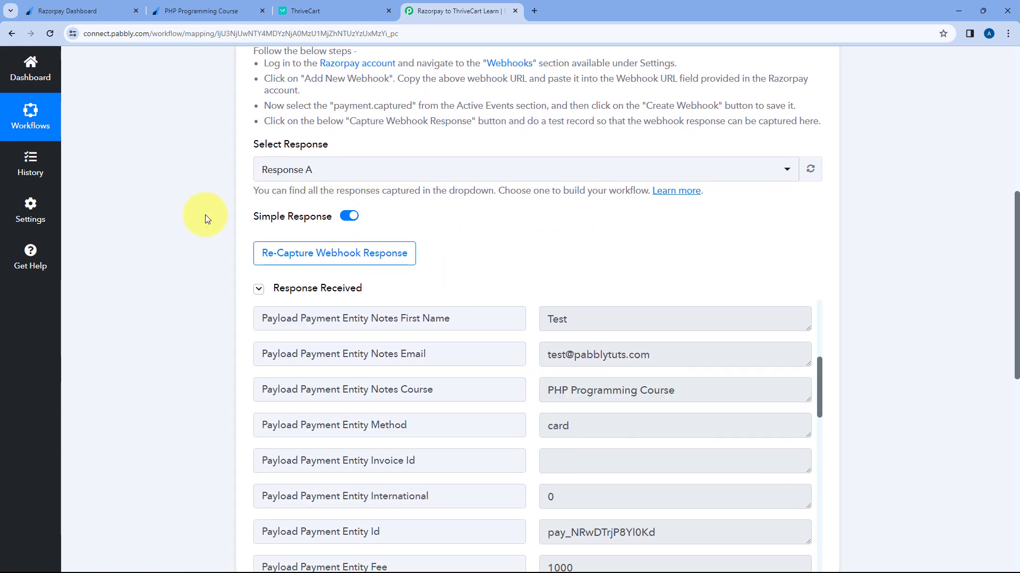
scroll(205, 215, down, 5)
scroll(205, 215, down, 5)
Step: Paste 'PHP Programming Course' as the Equal-to value and save with a test request
click(546, 233)
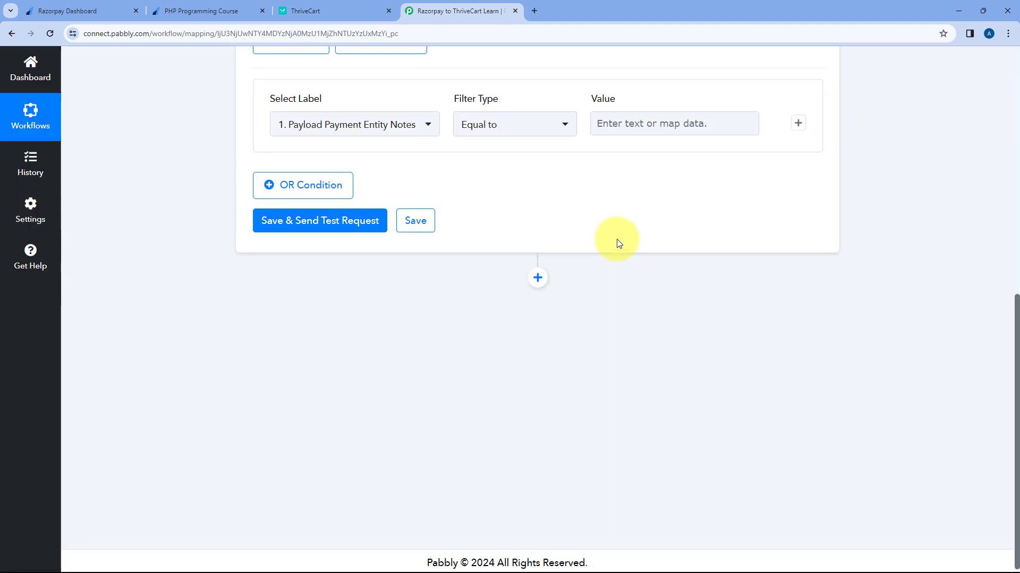
scroll(619, 405, up, 6)
right_click(611, 450)
click(637, 328)
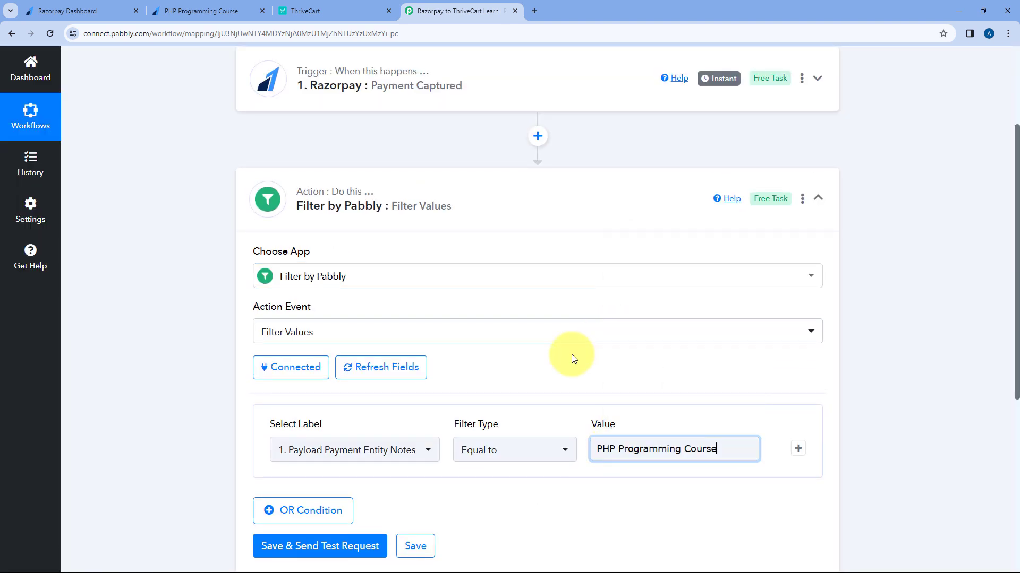
scroll(521, 370, down, 2)
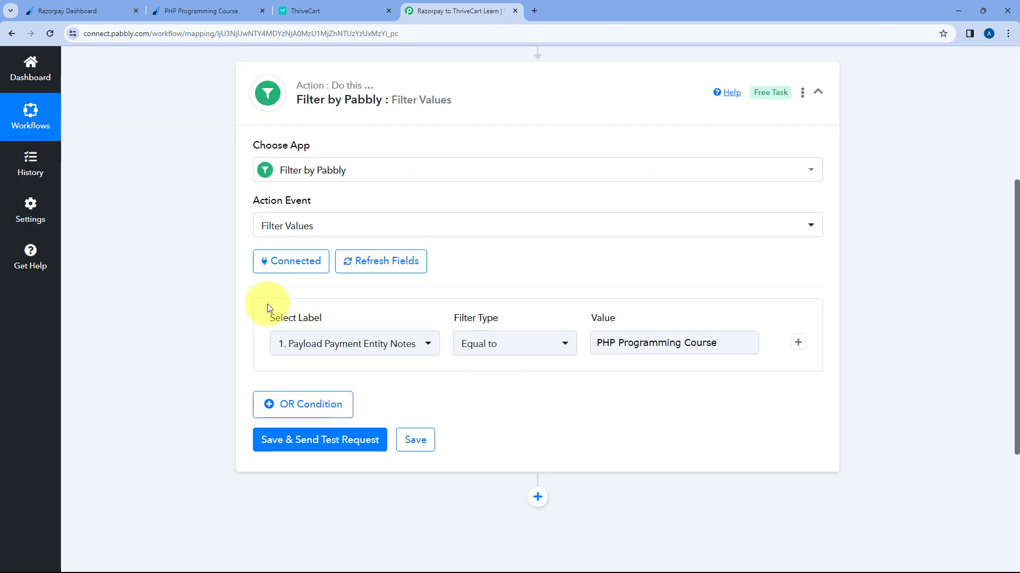
click(324, 10)
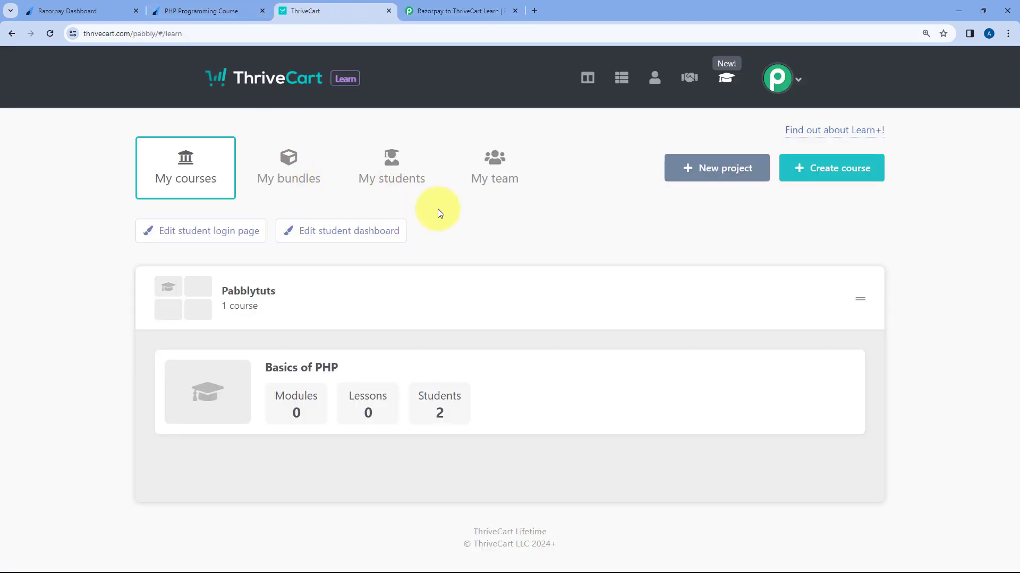
click(455, 7)
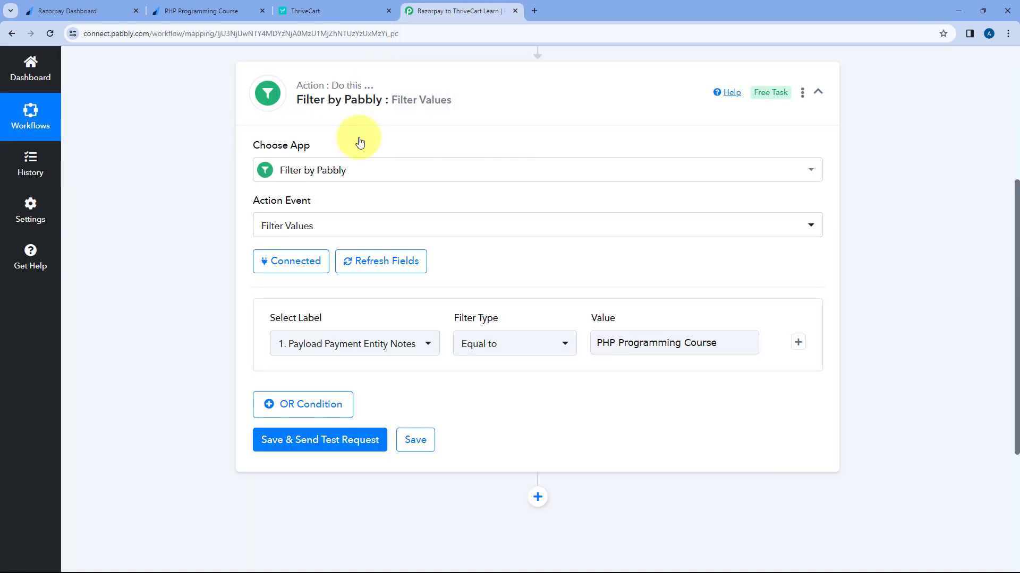
click(329, 447)
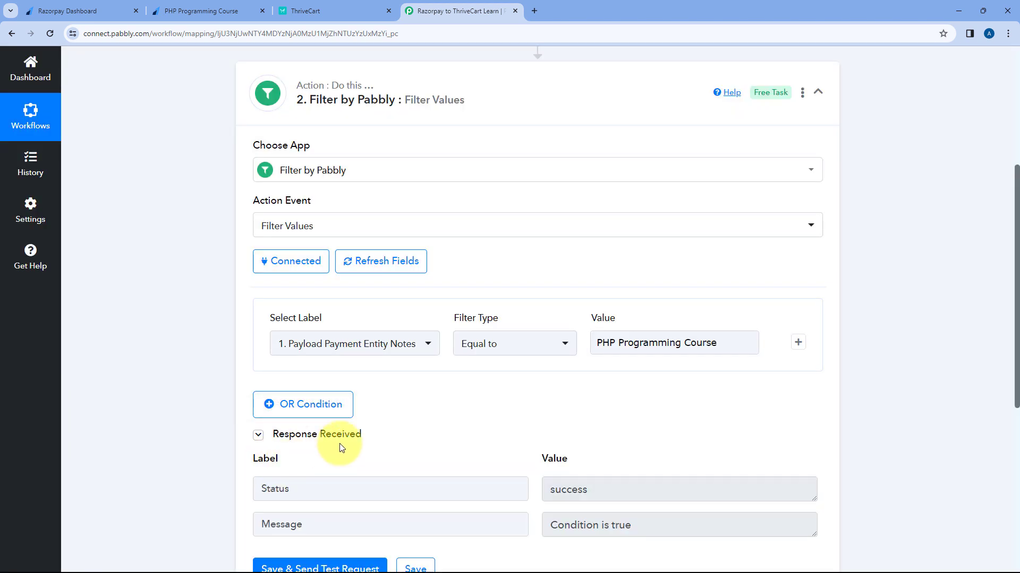
Step: Confirm the filter test says 'Condition is true' and matches the payment page's course heading
scroll(454, 393, down, 4)
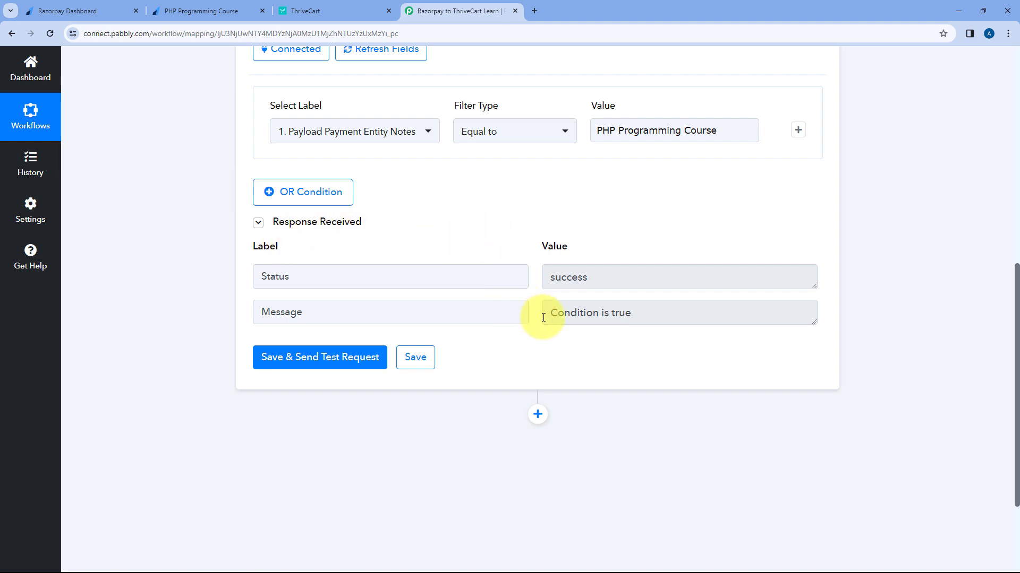
drag(543, 318, 644, 325)
click(646, 321)
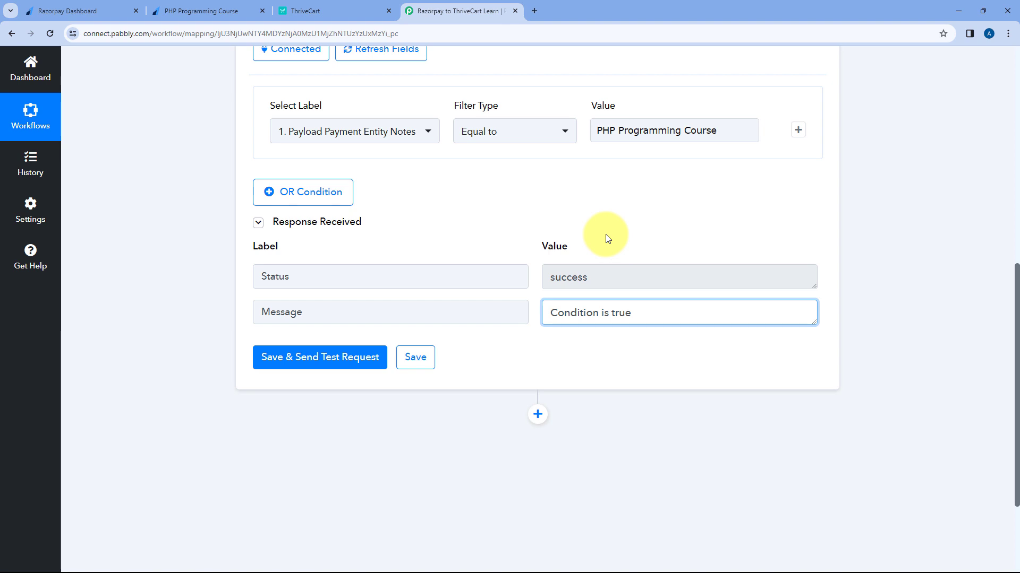
click(227, 11)
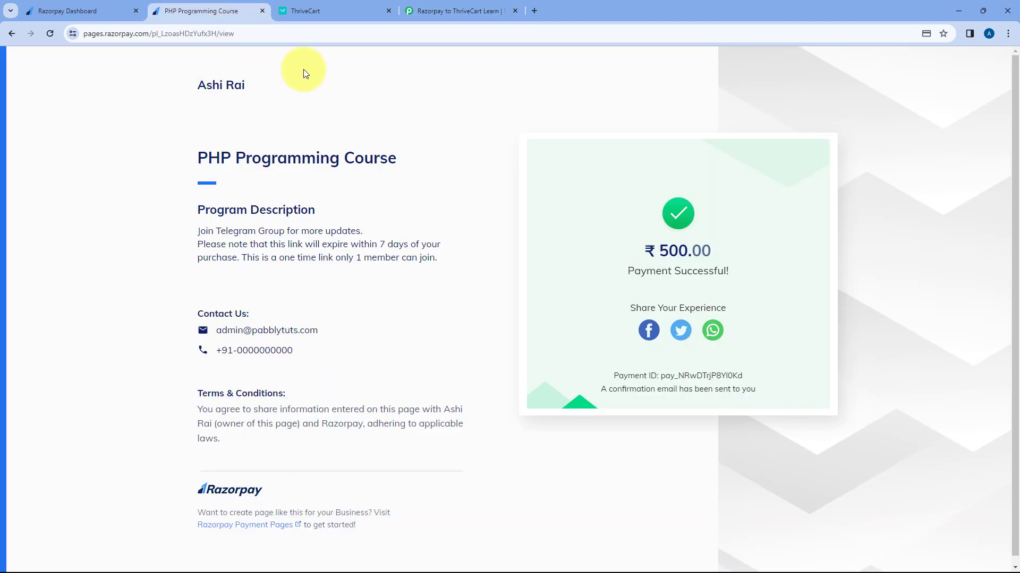
drag(197, 151, 369, 151)
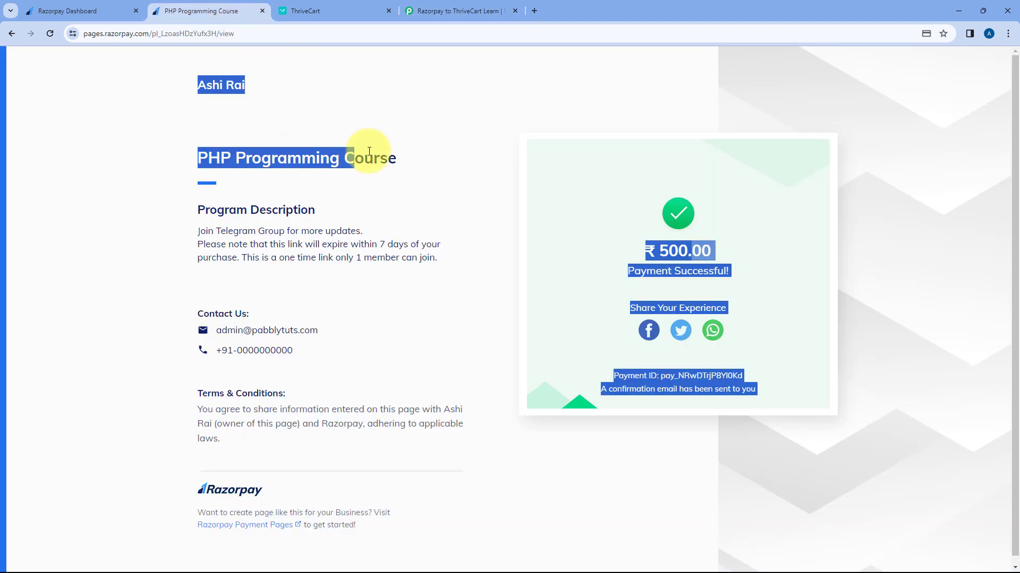
click(420, 181)
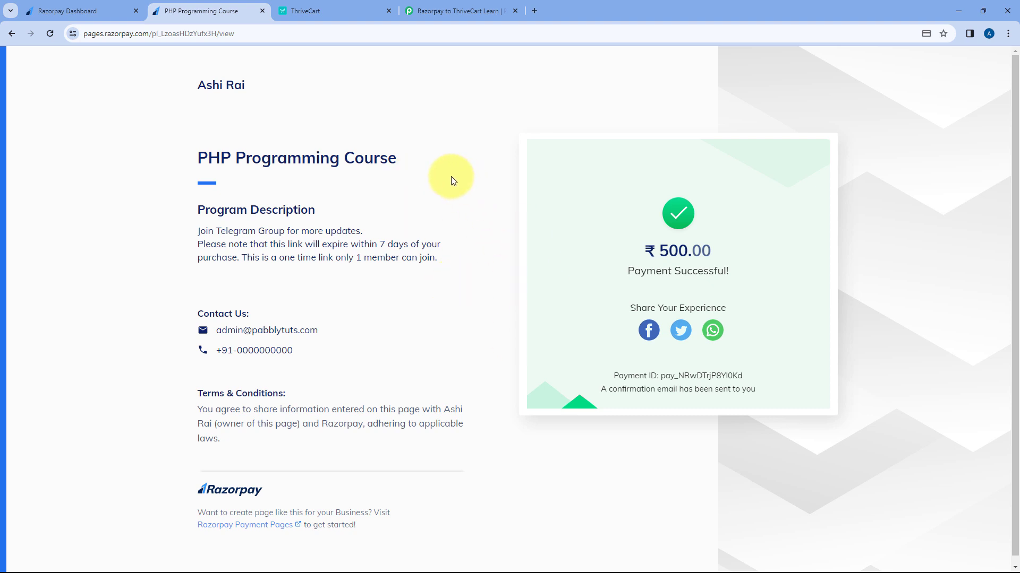
drag(448, 176, 200, 163)
click(463, 10)
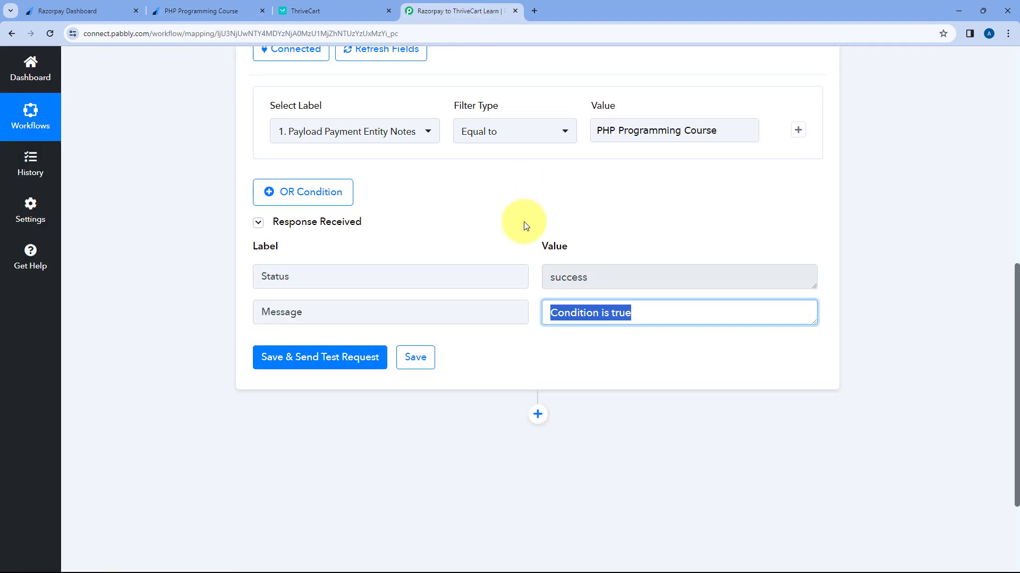
click(525, 225)
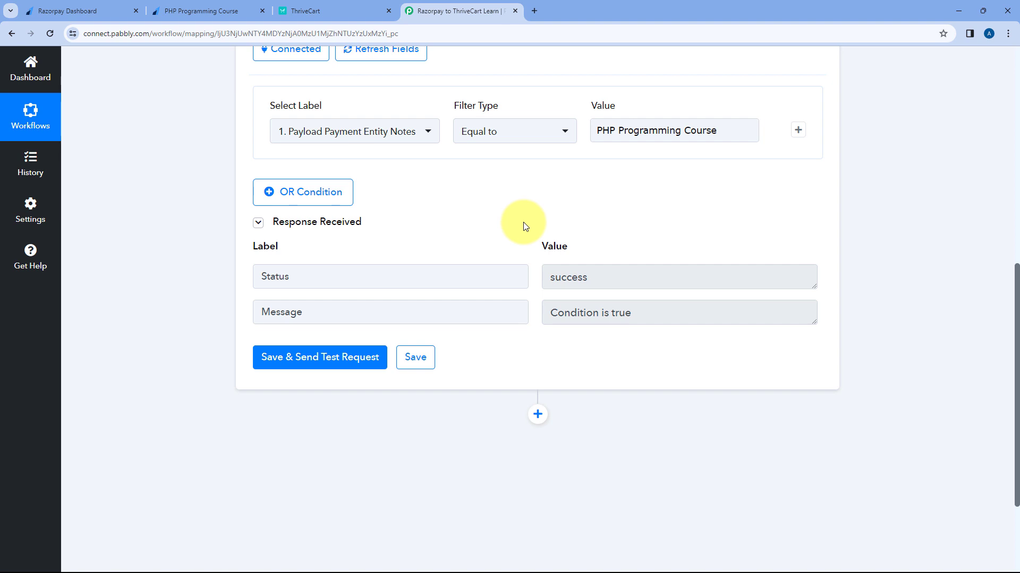
Step: Look over the Razorpay payment pages list and ThriveCart, then collapse the Filter by Pabbly step
click(85, 10)
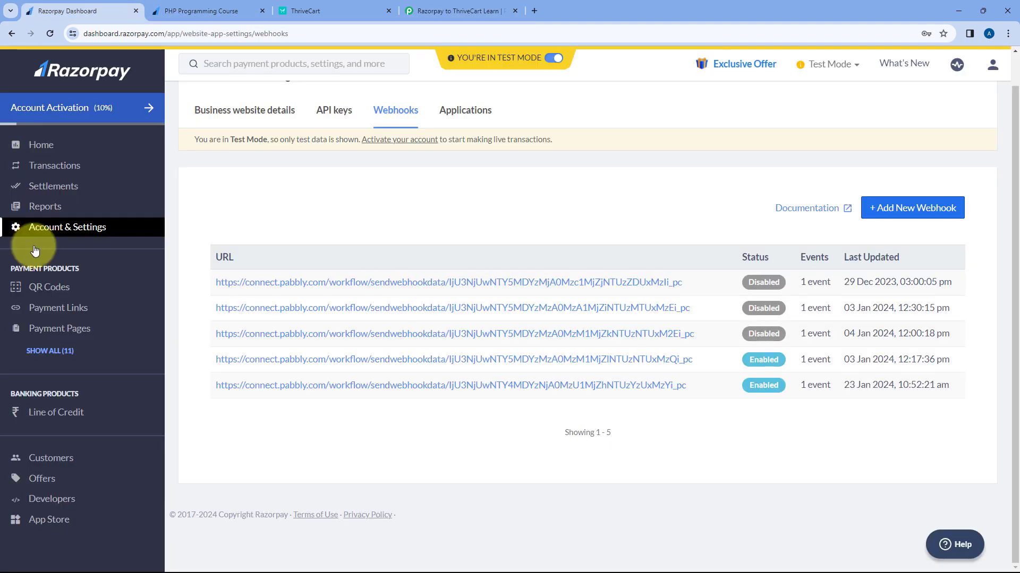
click(60, 328)
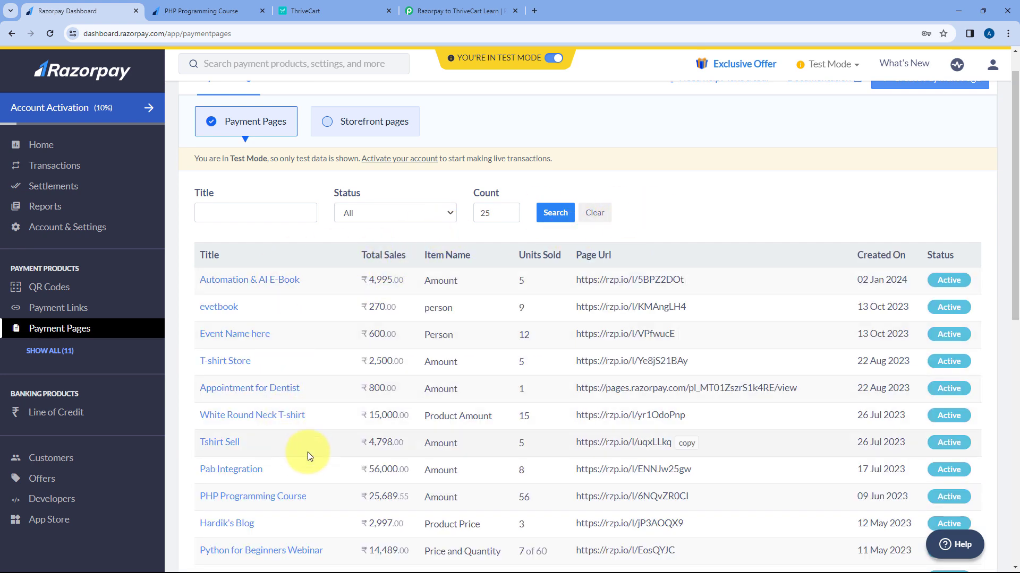
click(465, 5)
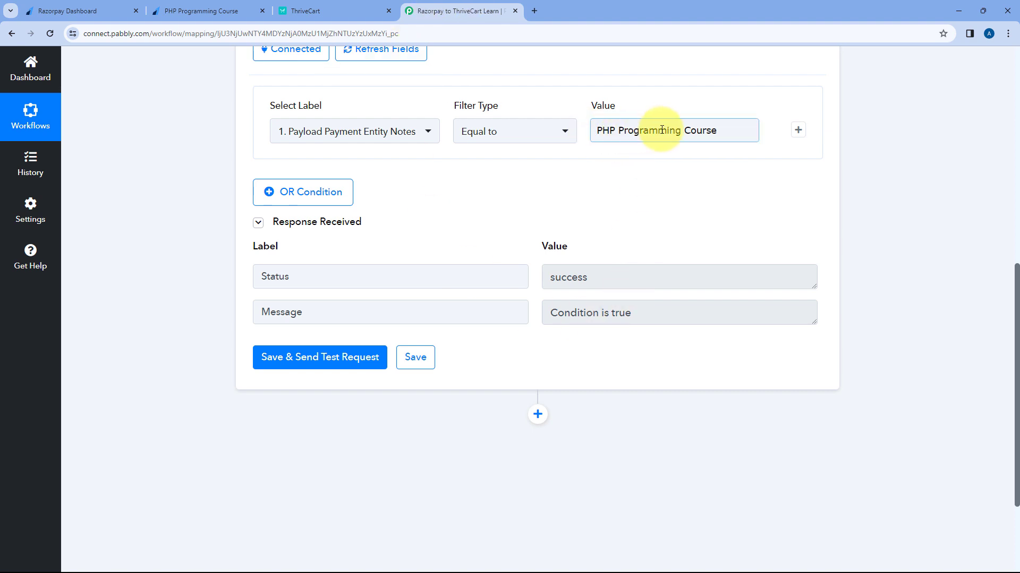
click(108, 4)
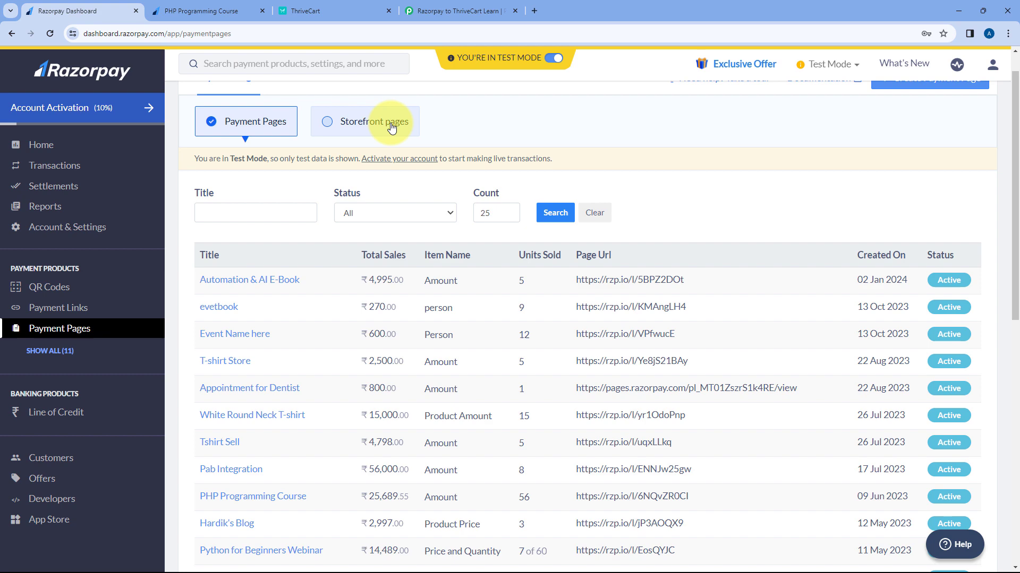
click(345, 16)
click(476, 3)
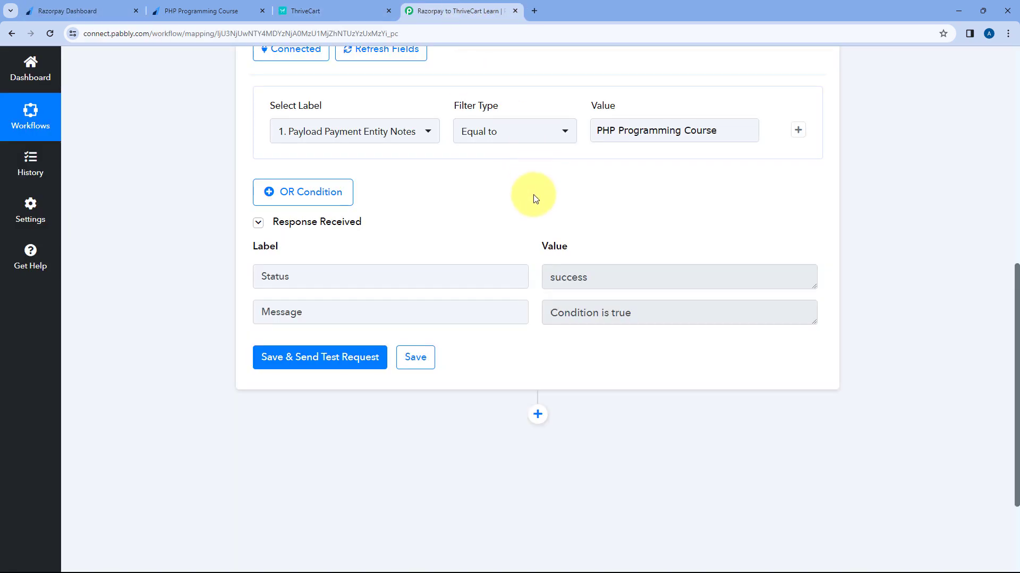
scroll(492, 216, up, 4)
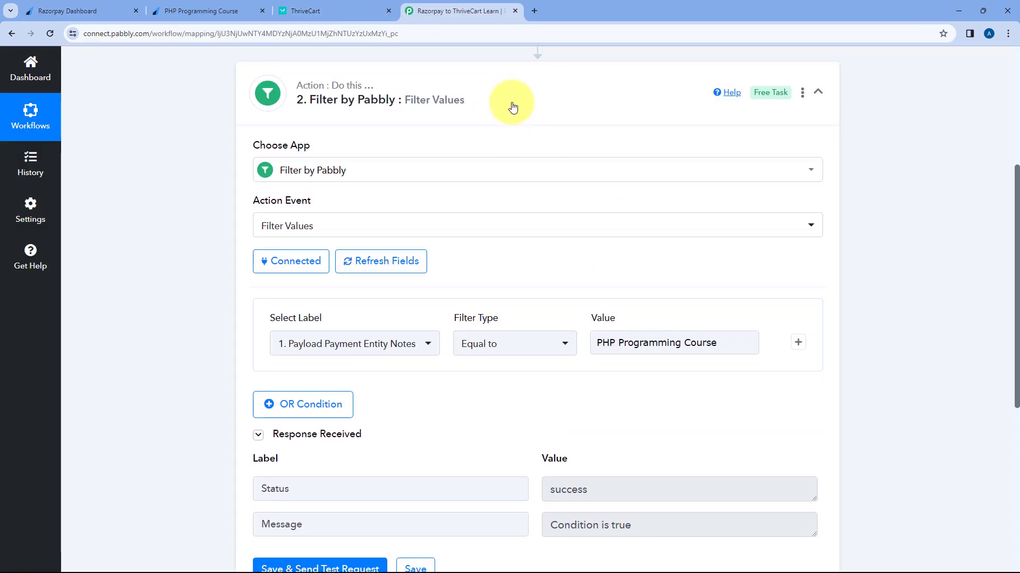
click(513, 108)
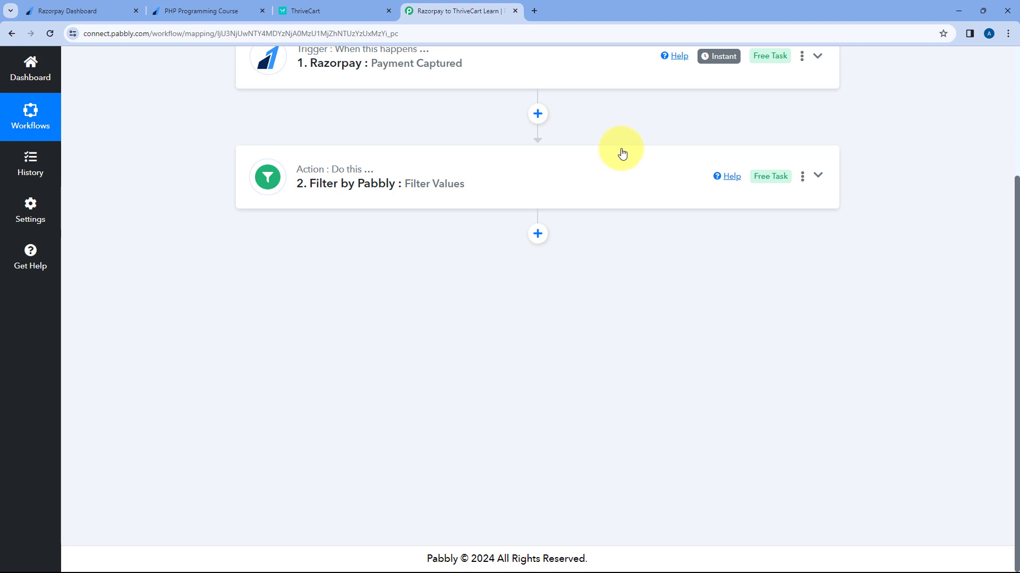
Step: Add a ThriveCart Learn + action step after the filter
click(255, 10)
click(433, 119)
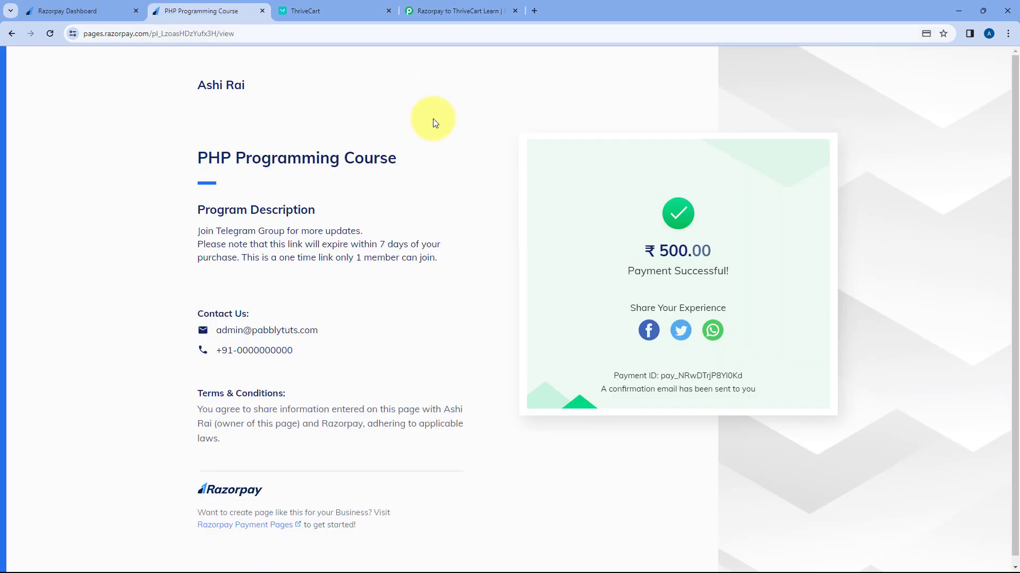
click(333, 7)
click(482, 8)
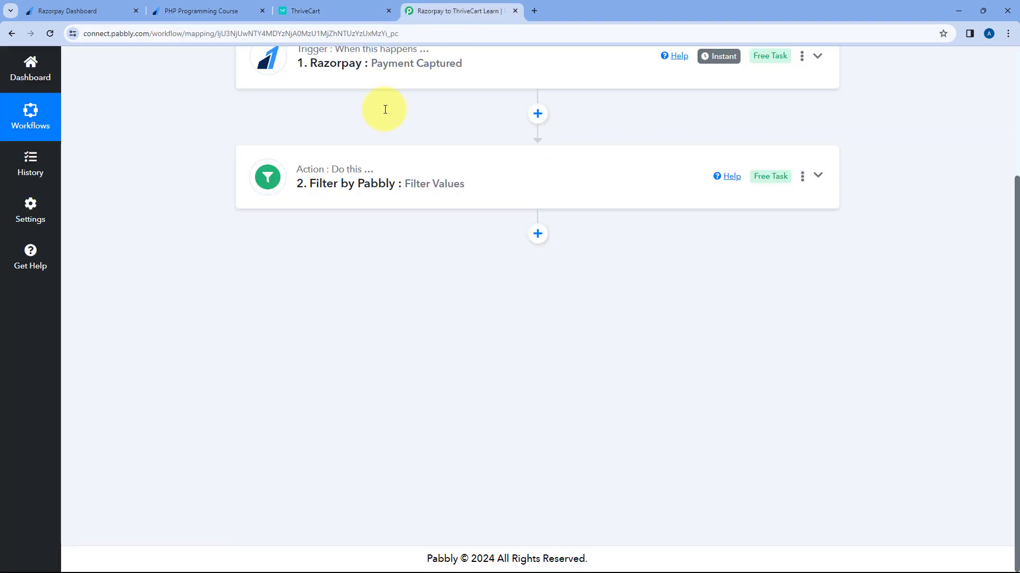
click(534, 240)
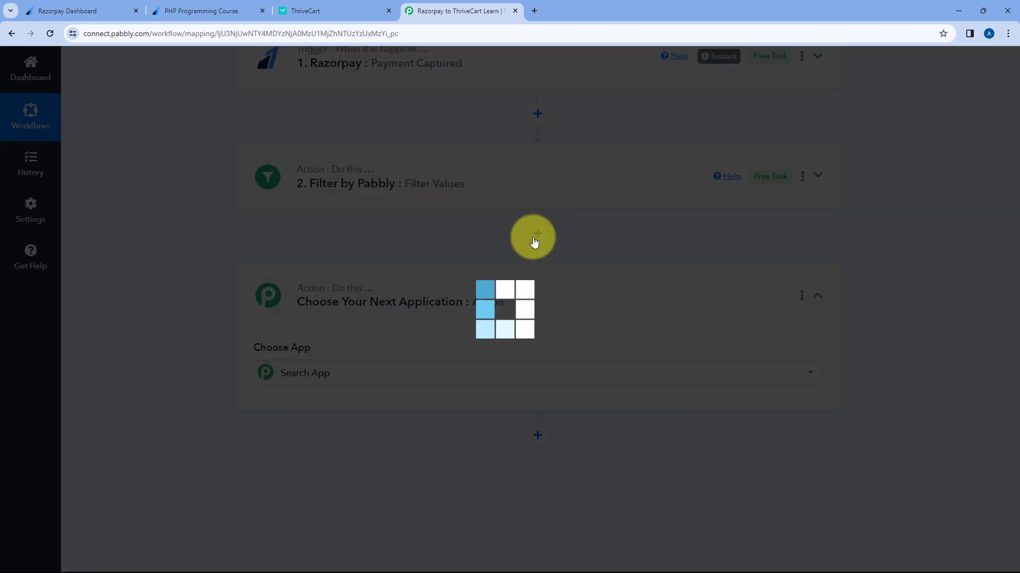
text(Thr)
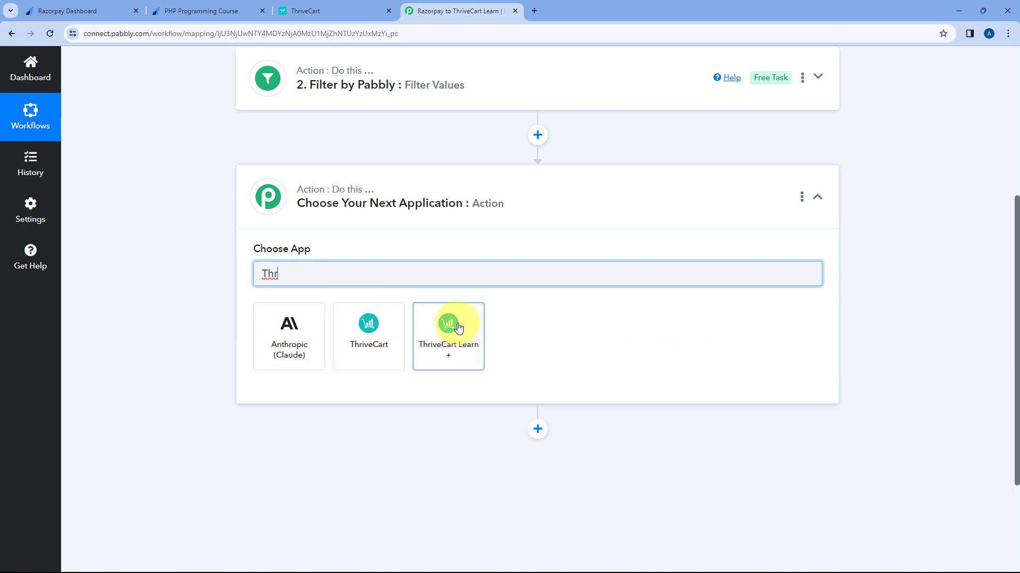
click(459, 328)
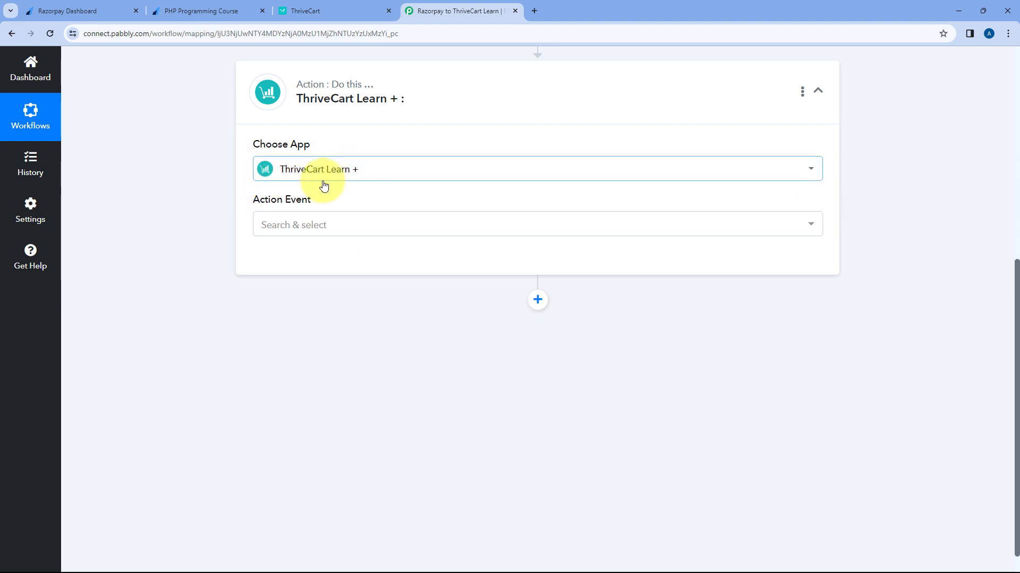
Step: Set the action event to Create New Student and start adding a new connection
click(340, 223)
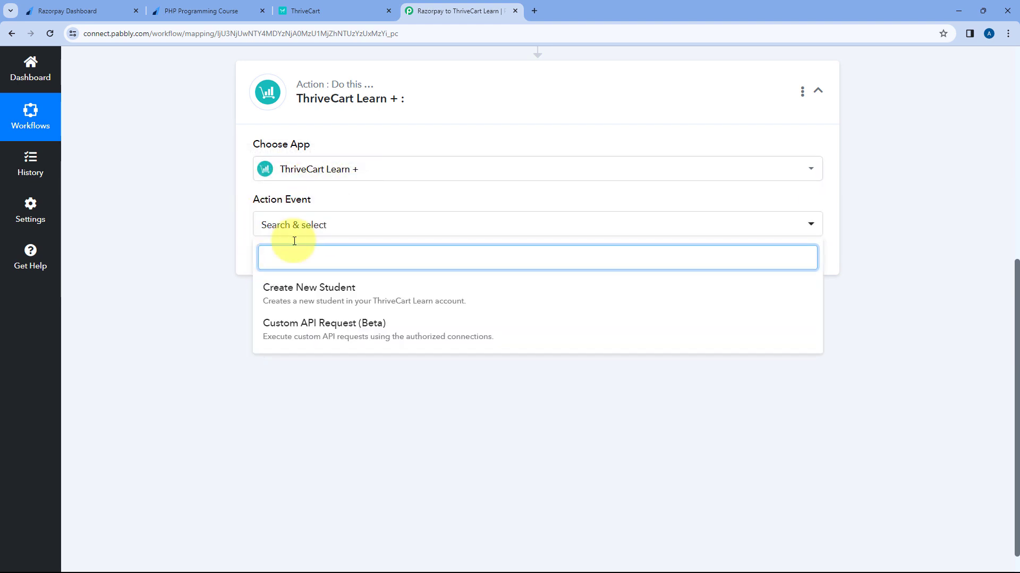
click(274, 296)
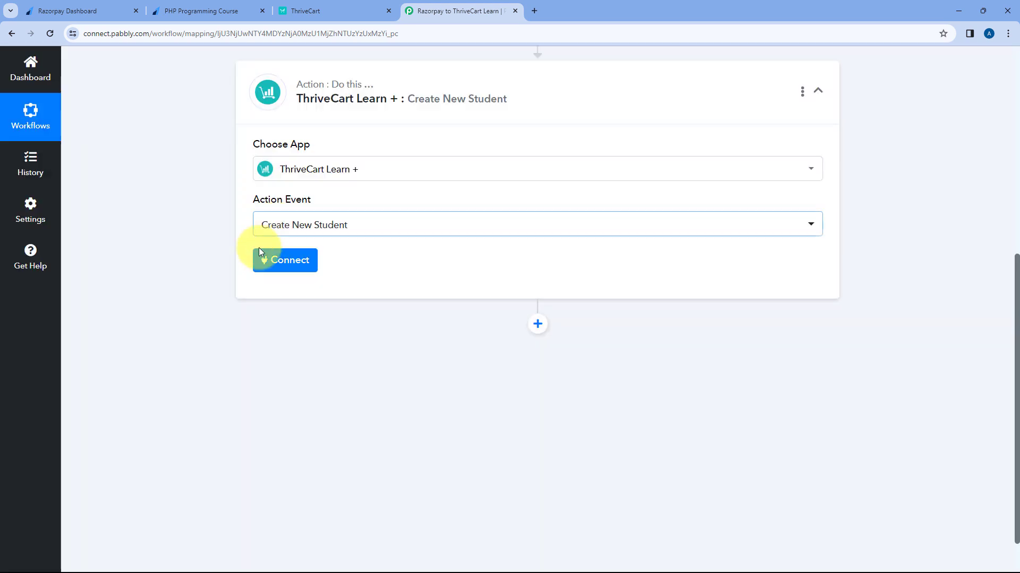
click(290, 261)
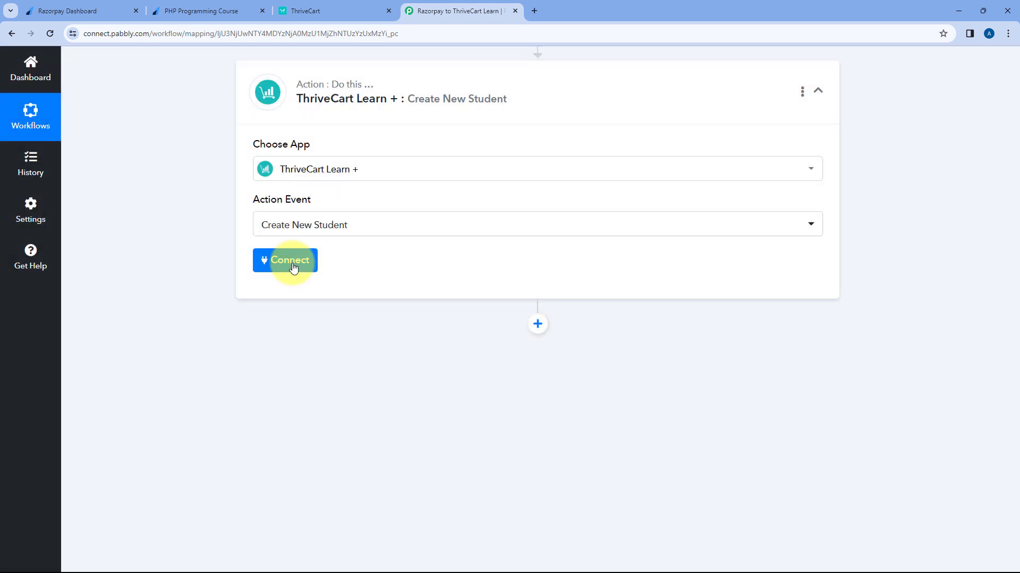
click(472, 177)
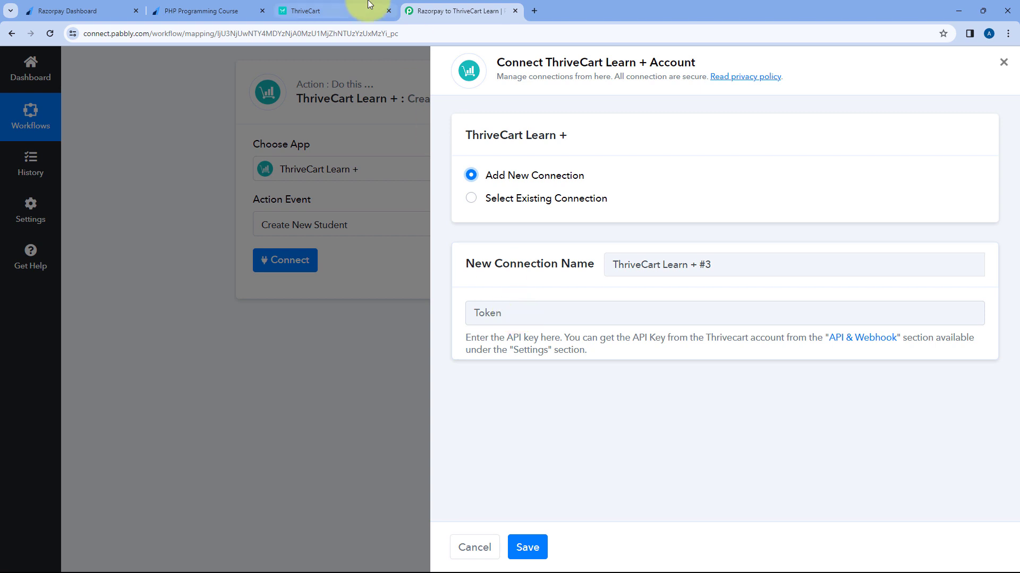
click(345, 11)
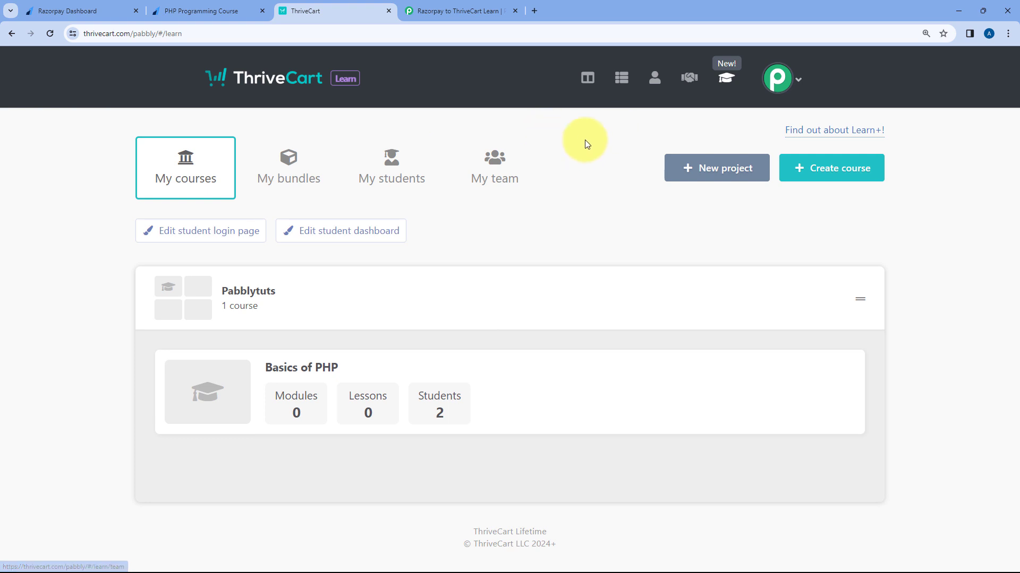
Step: Open the API keys page in ThriveCart's account settings
click(796, 81)
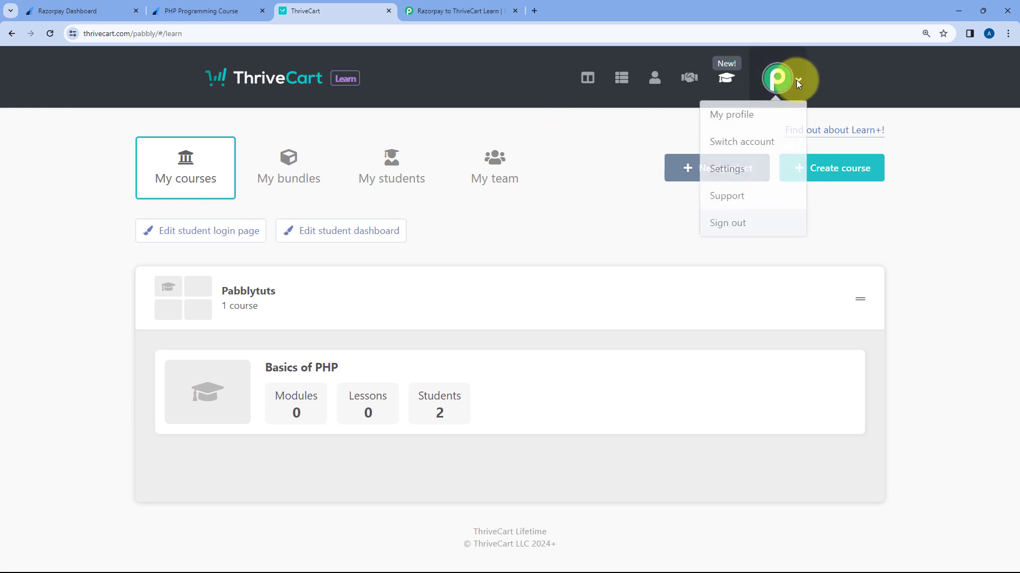
click(738, 176)
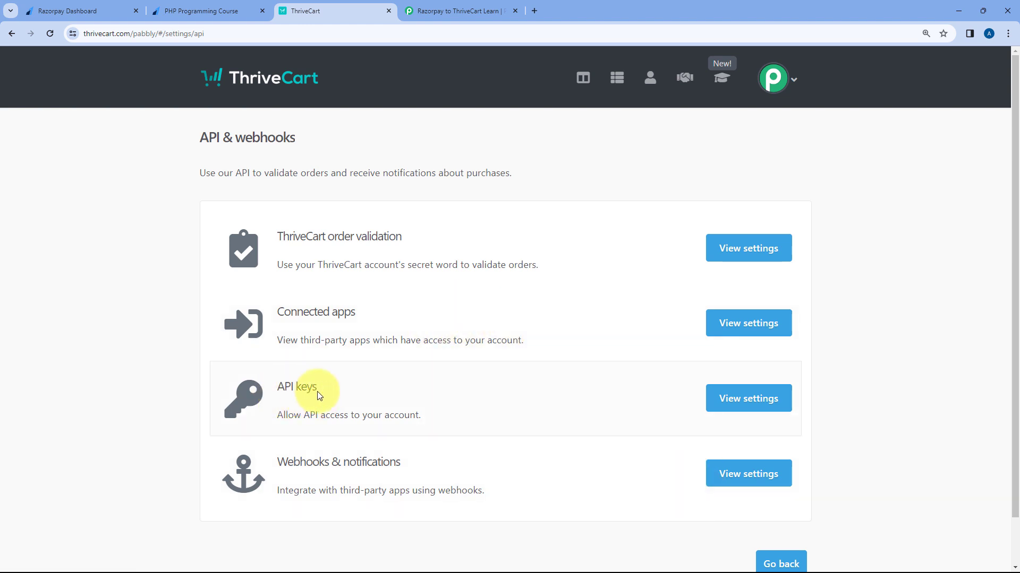
click(723, 399)
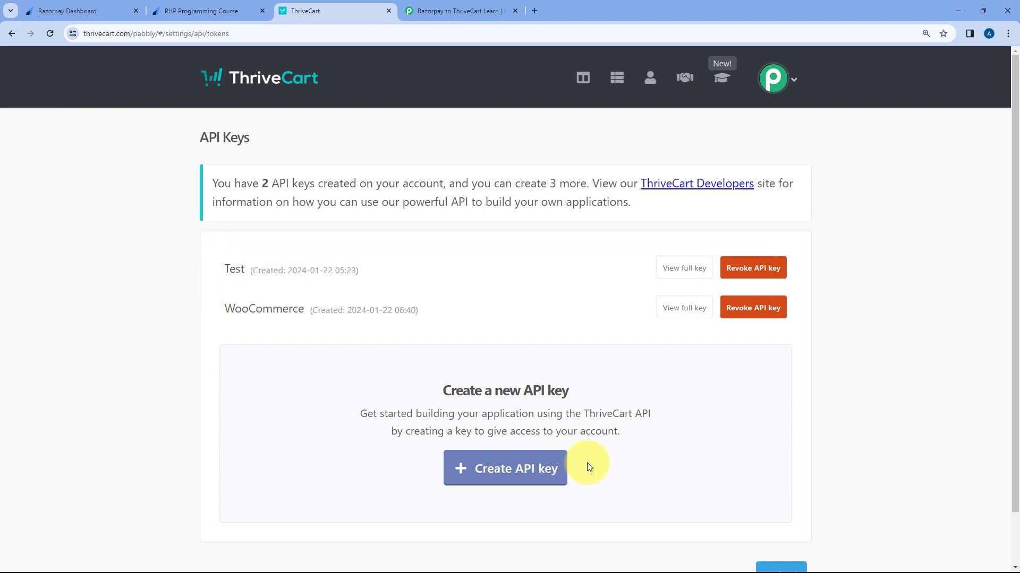
Step: Create a ThriveCart API key named 'Razorpay' and copy it for Pabbly's token field
click(491, 465)
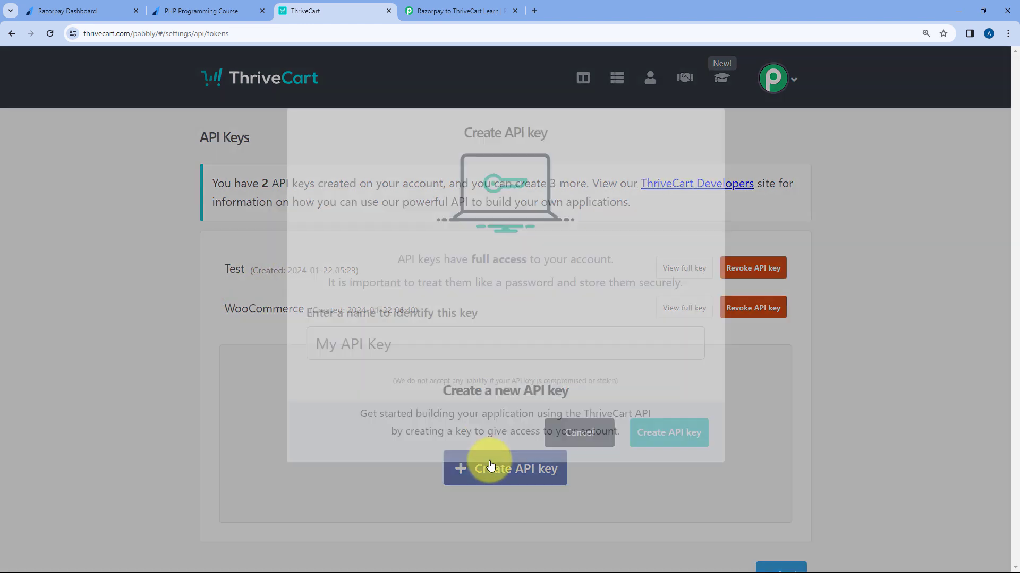
click(438, 351)
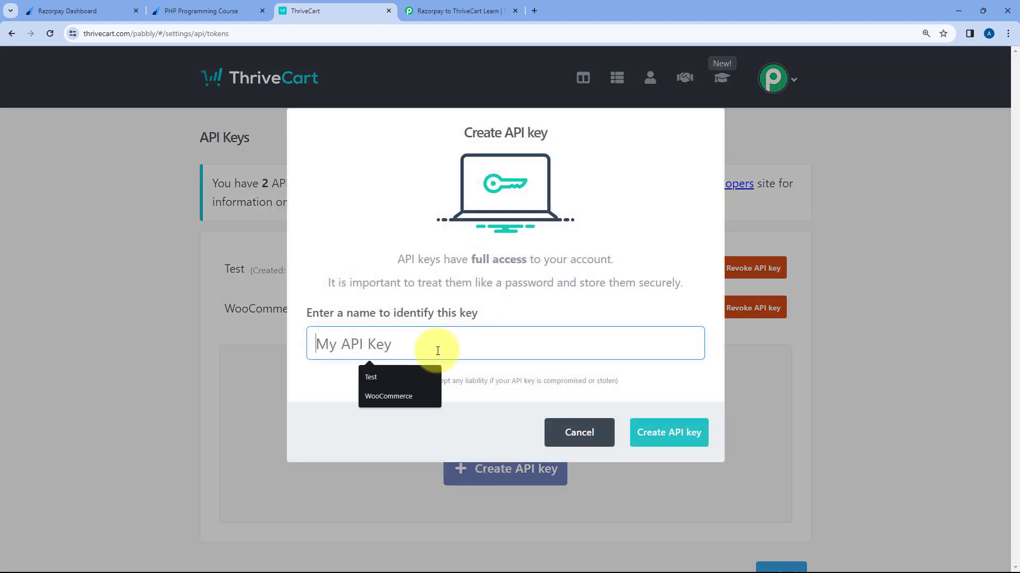
text(Razorpa)
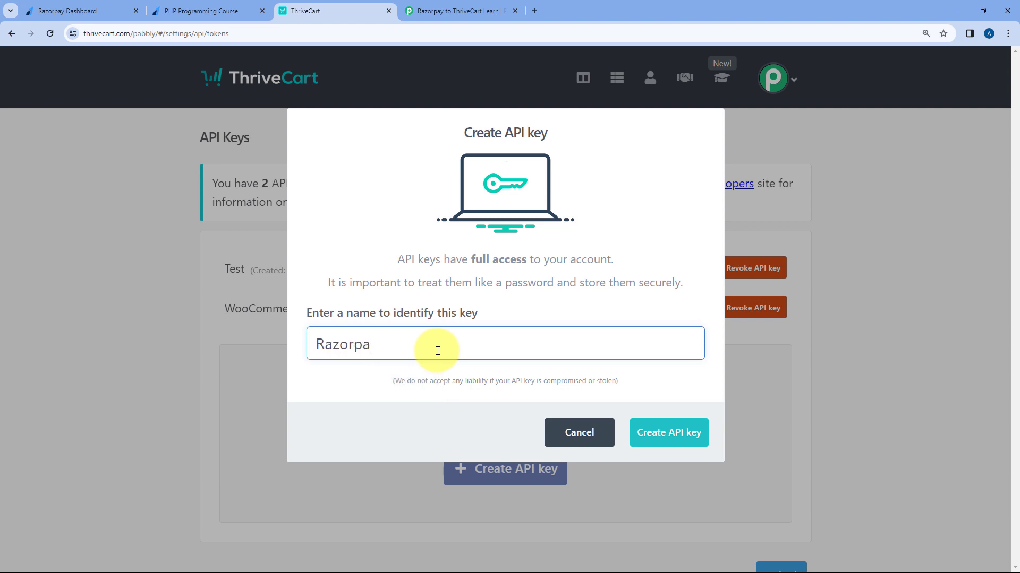
text(y)
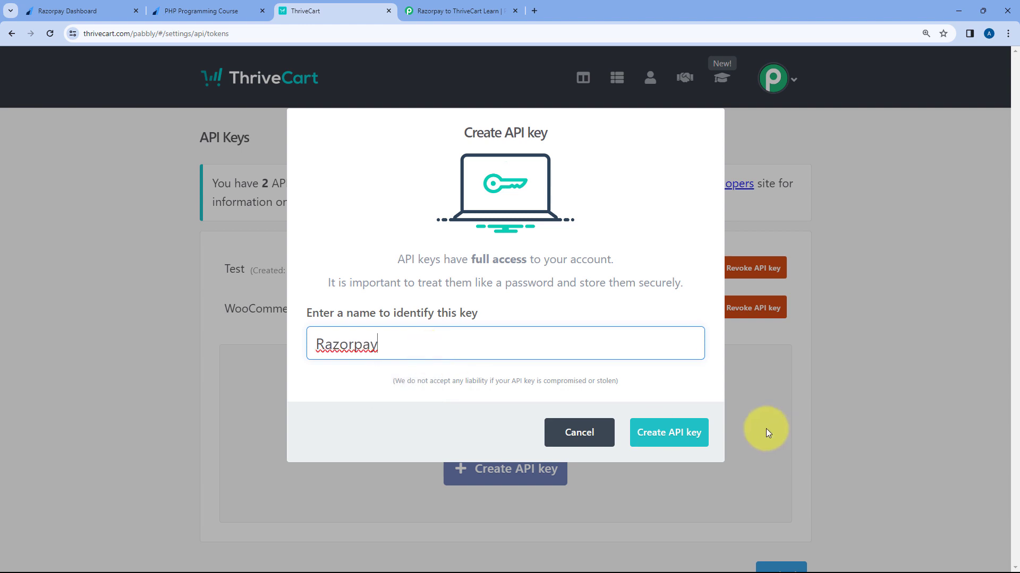
click(677, 435)
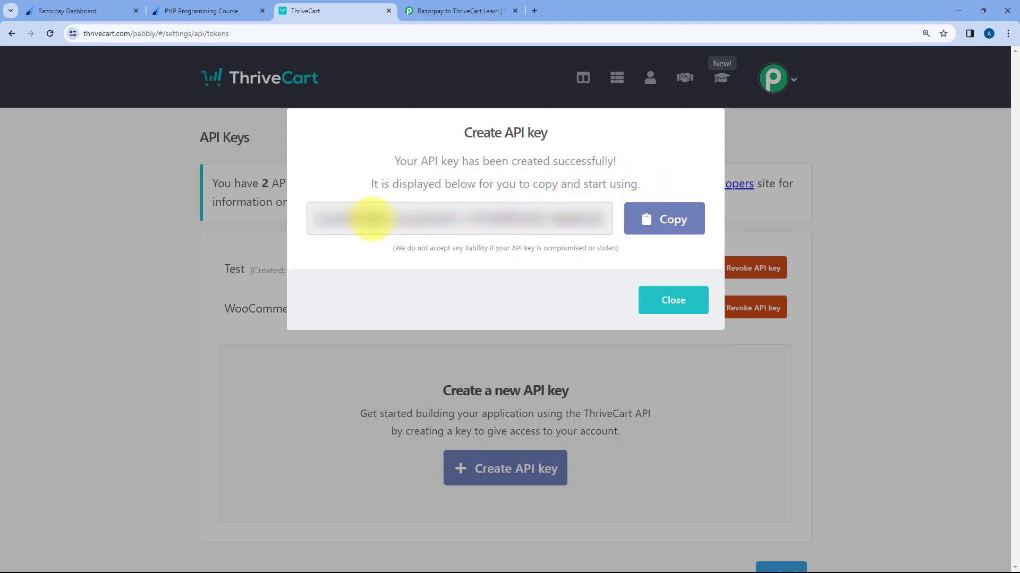
click(658, 218)
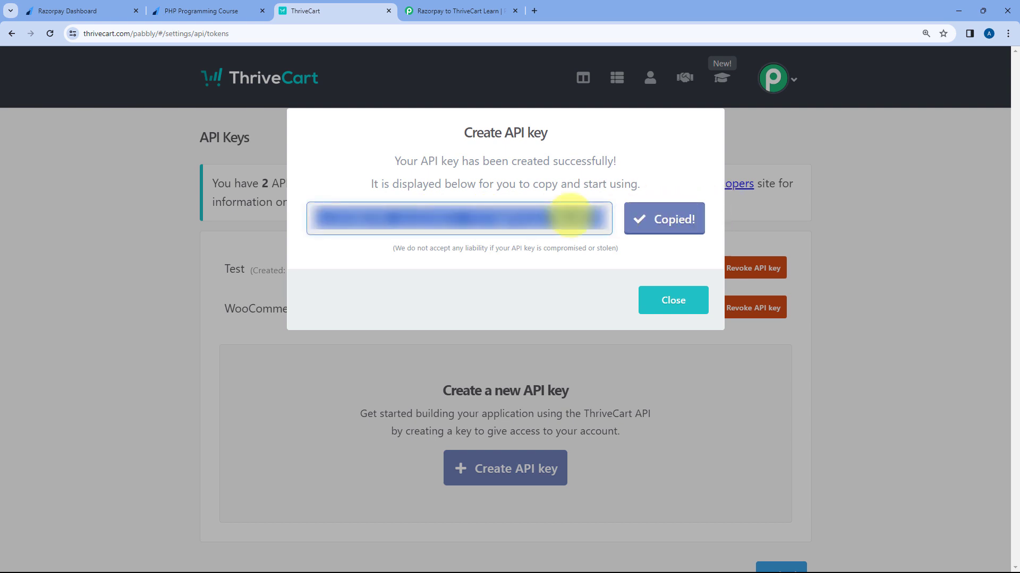
click(455, 4)
right_click(517, 309)
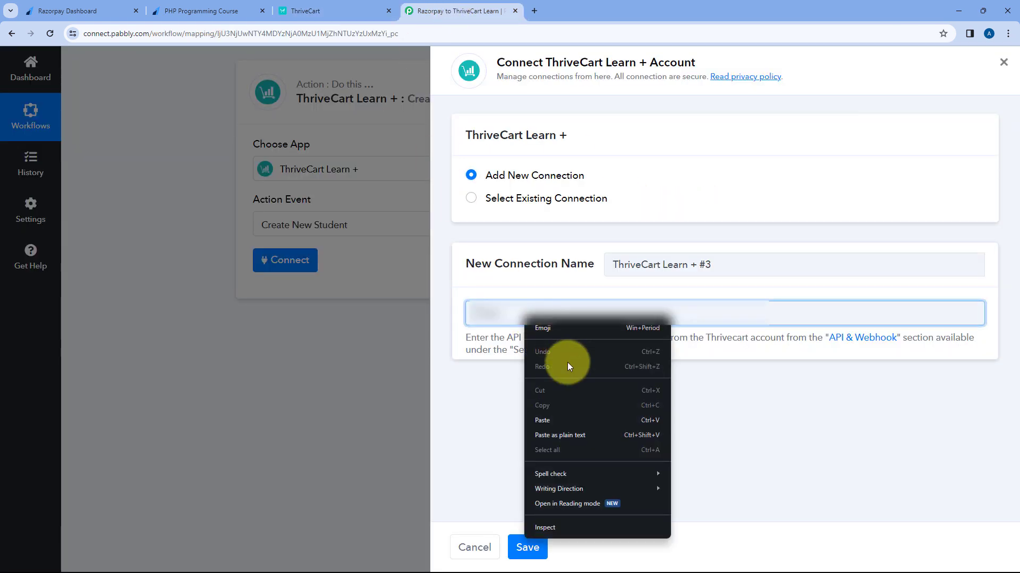
Step: Paste the Razorpay API key as the token, save the connection, and review the Create New Student fields
click(559, 421)
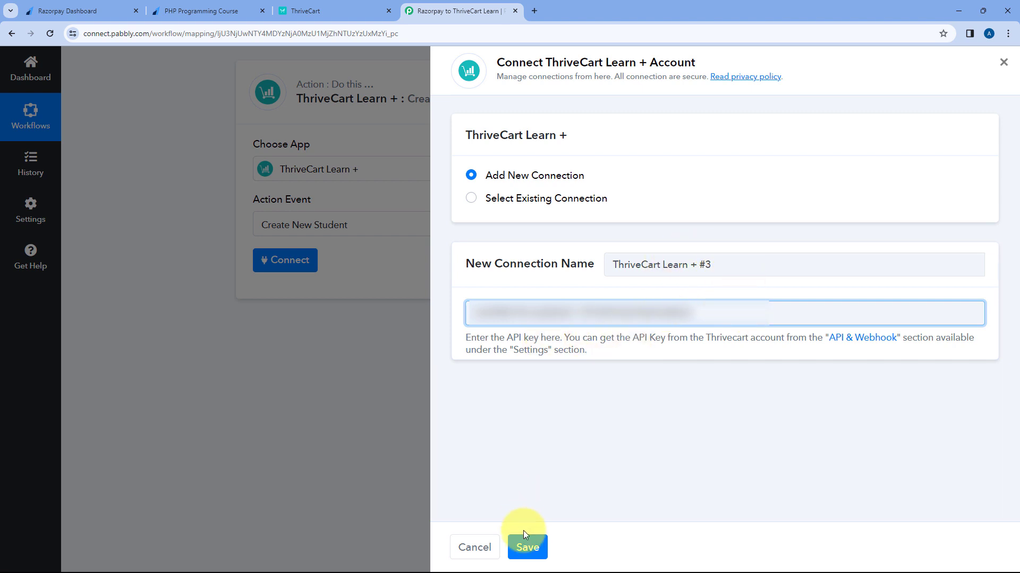
click(527, 545)
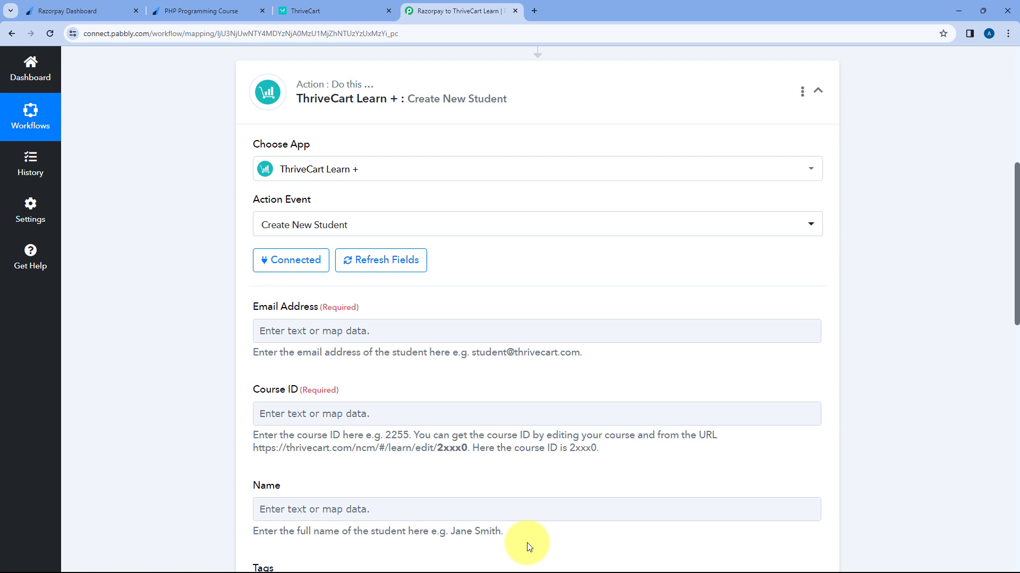
click(325, 6)
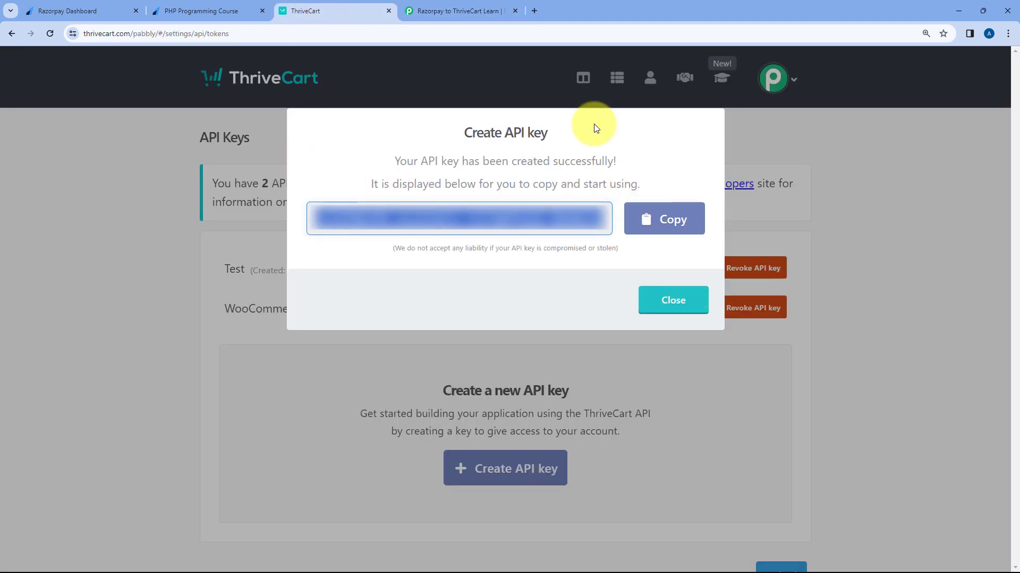
click(494, 5)
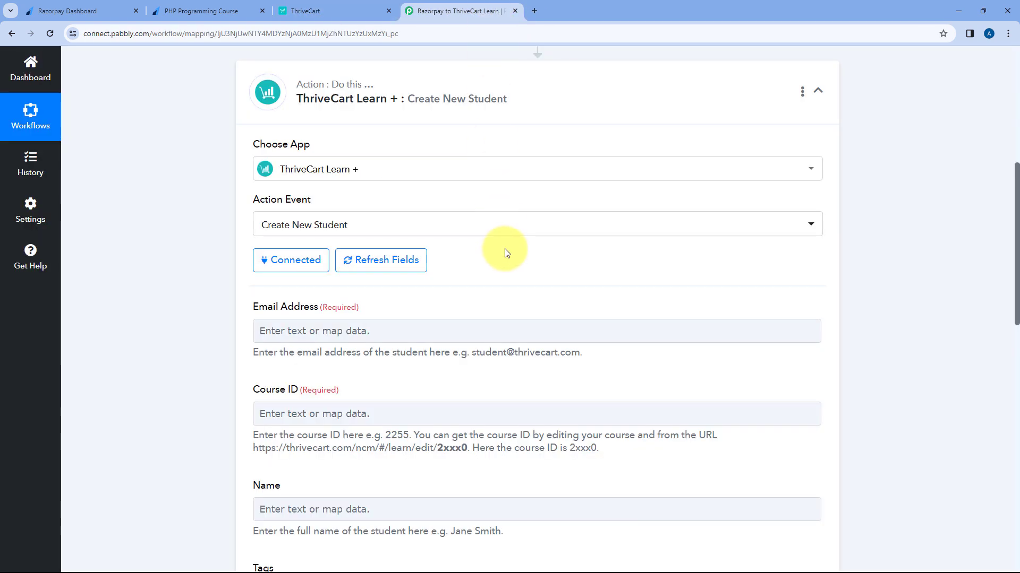
scroll(505, 248, down, 2)
scroll(507, 217, down, 1)
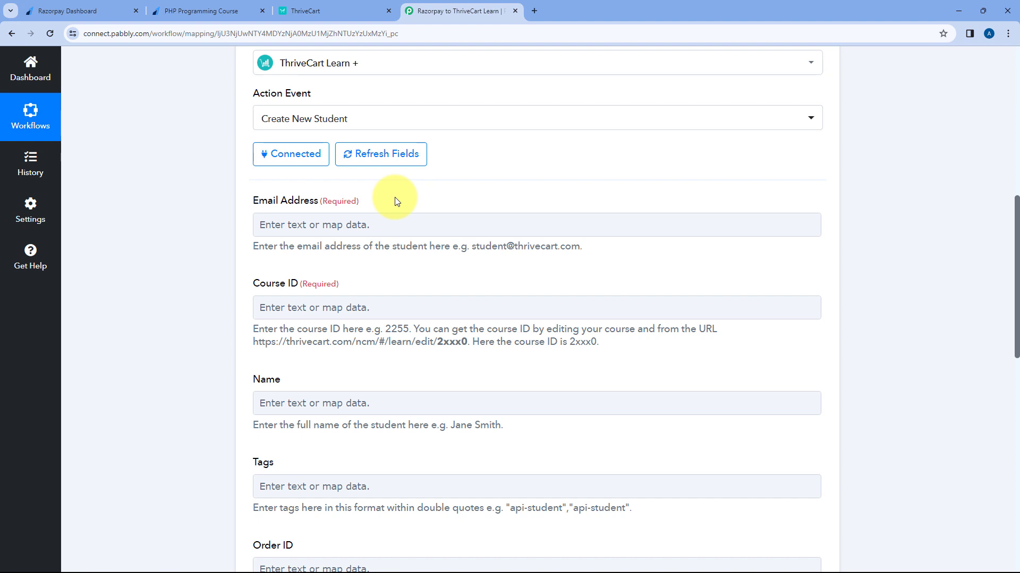
Step: Expand the Razorpay payment-captured trigger and find the captured test email
click(310, 11)
click(433, 2)
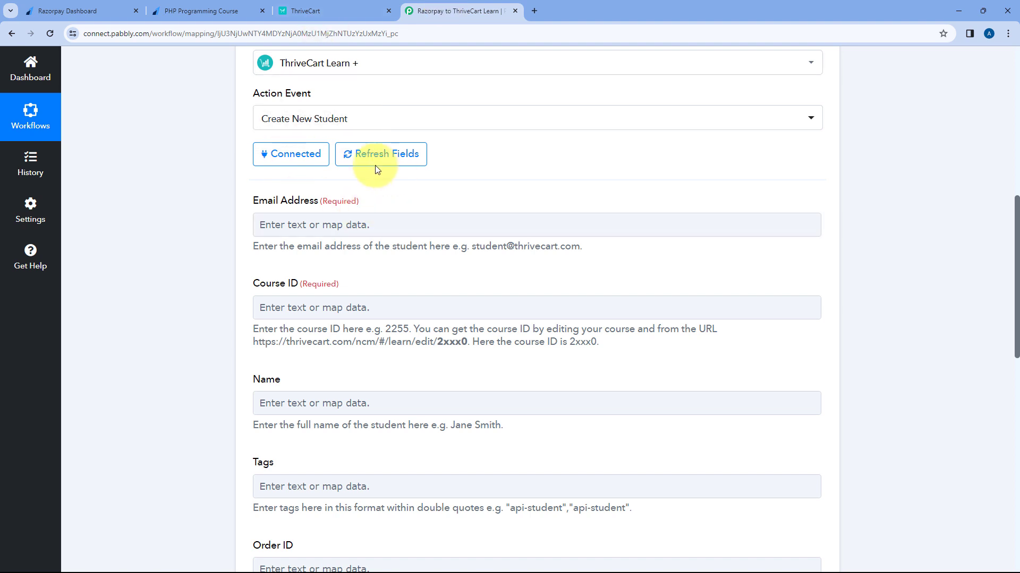
scroll(520, 190, up, 5)
scroll(513, 175, up, 2)
click(462, 129)
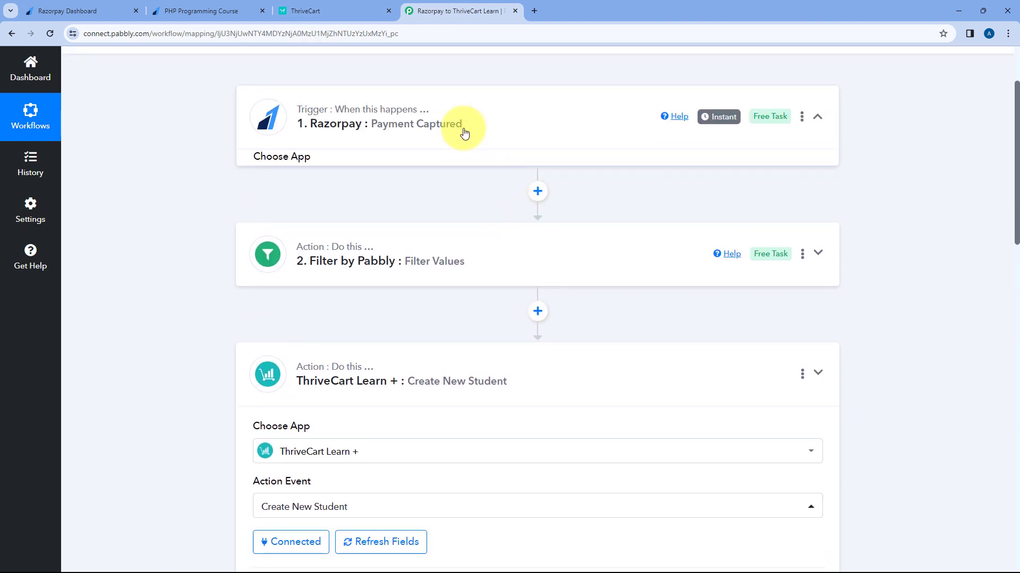
scroll(140, 277, down, 5)
scroll(149, 276, down, 1)
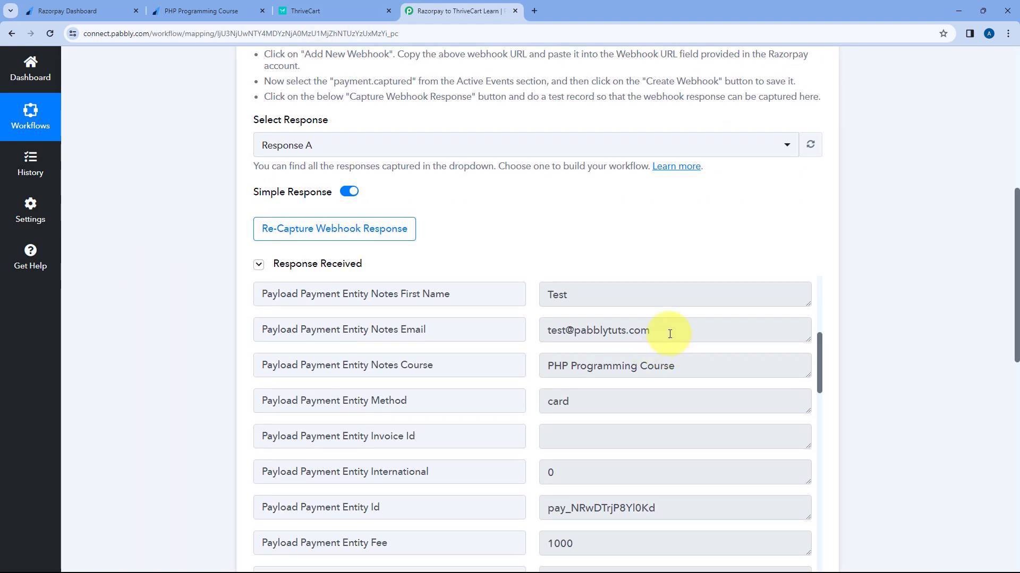
drag(670, 333, 542, 331)
click(529, 334)
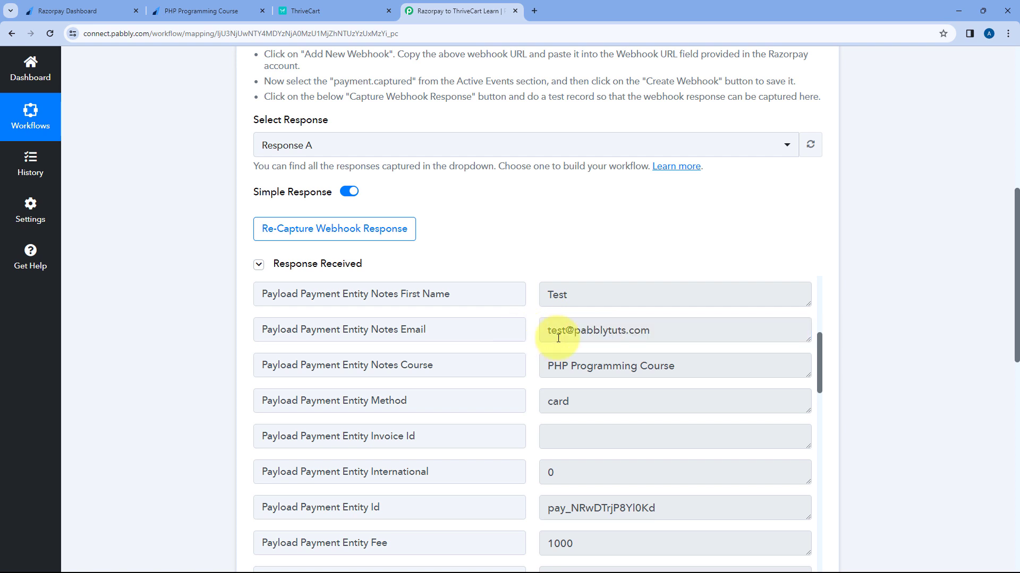
Step: Compare the captured email with the Razorpay payment page, then scroll down to the ThriveCart step
click(160, 11)
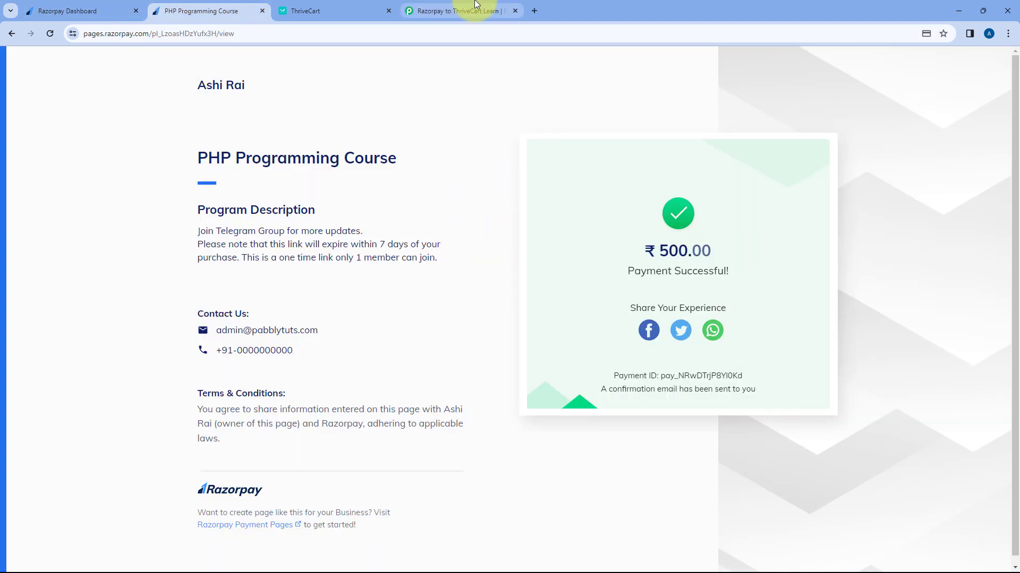
click(459, 10)
drag(662, 332, 537, 334)
click(537, 231)
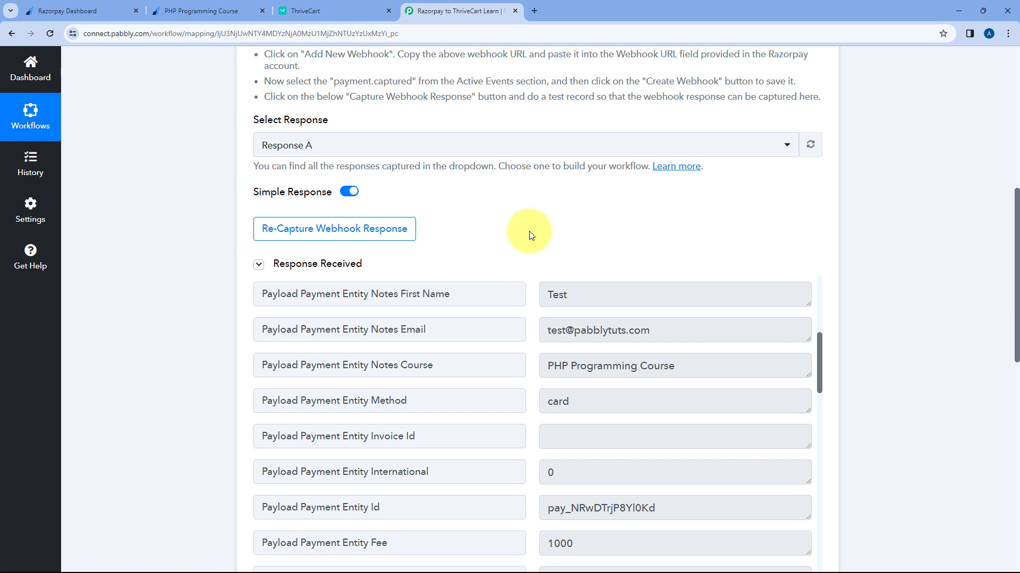
scroll(527, 228, down, 2)
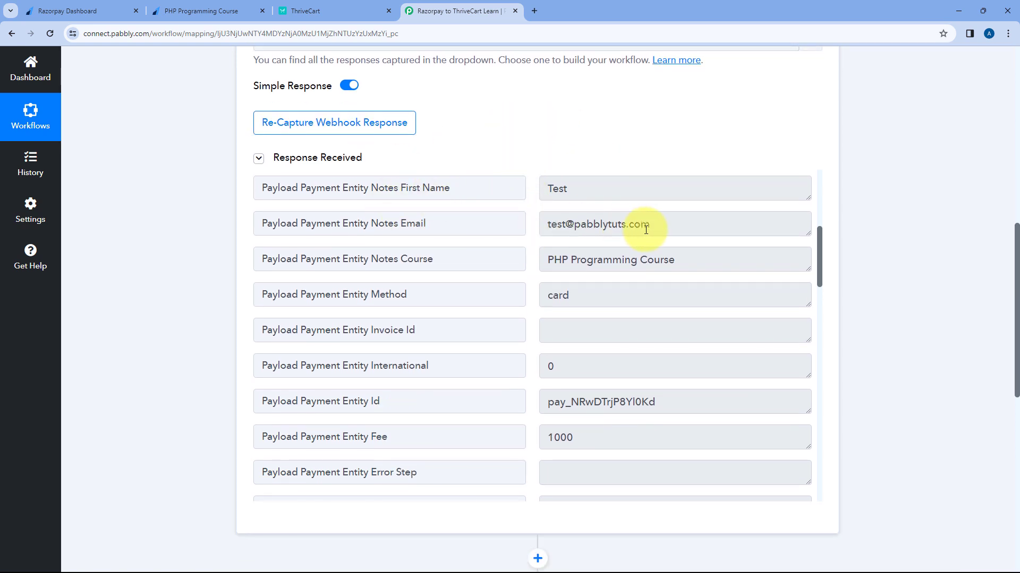
drag(653, 227, 538, 233)
click(529, 231)
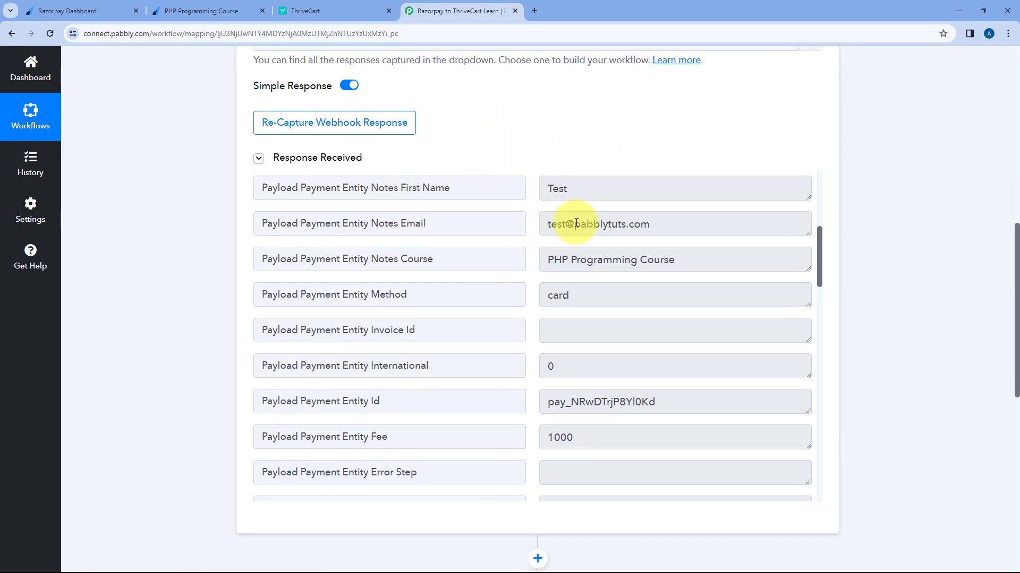
scroll(206, 258, down, 7)
scroll(206, 263, down, 3)
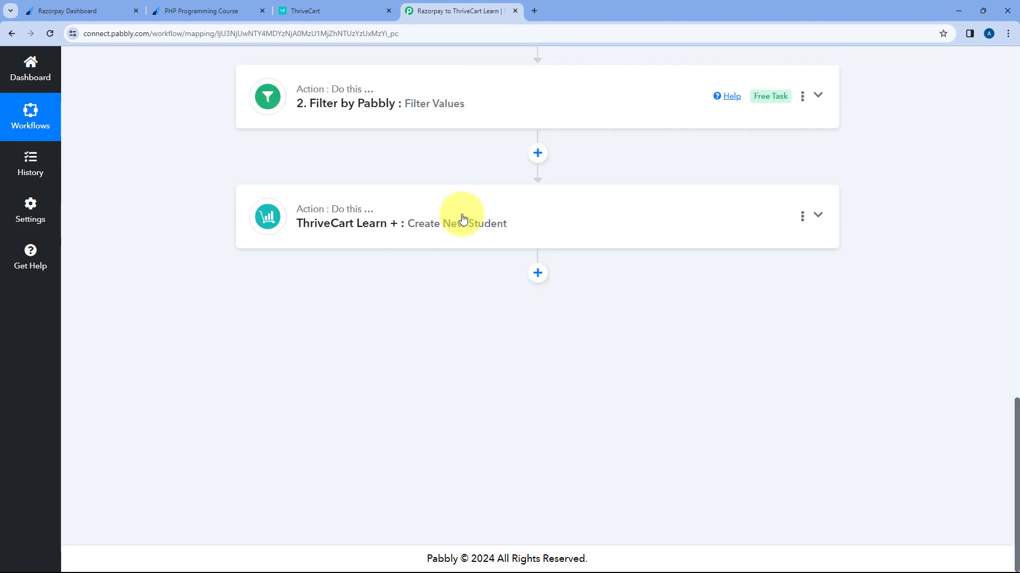
Step: Map Email Address to Razorpay's Payload Payment Entity Notes Email field
click(456, 216)
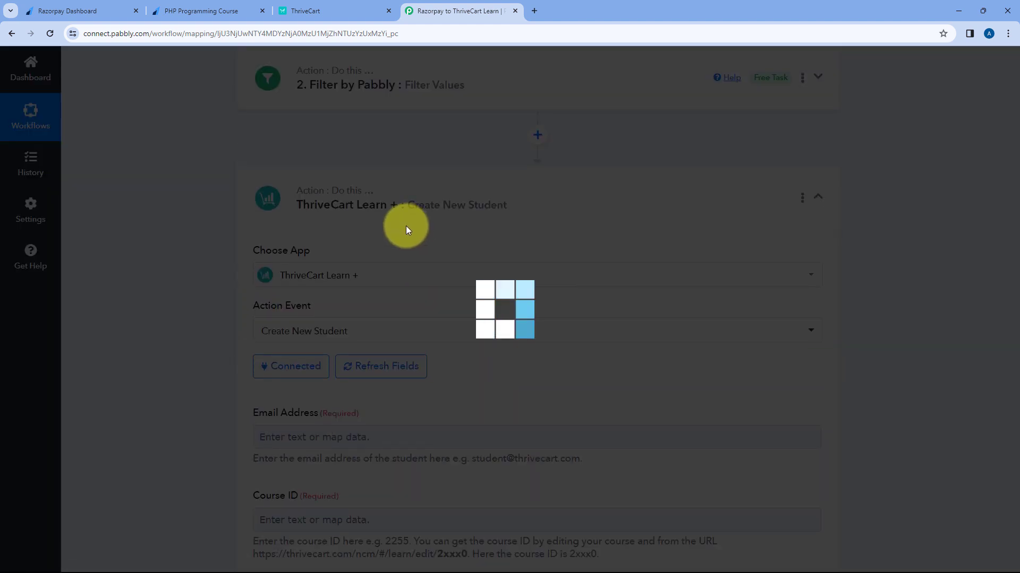
scroll(405, 225, down, 3)
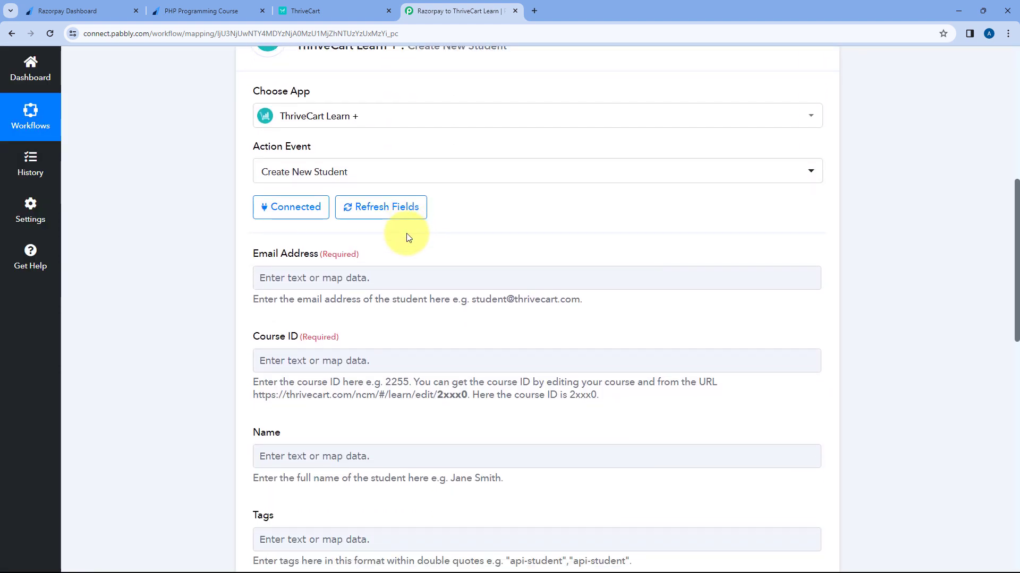
scroll(408, 237, down, 1)
click(269, 227)
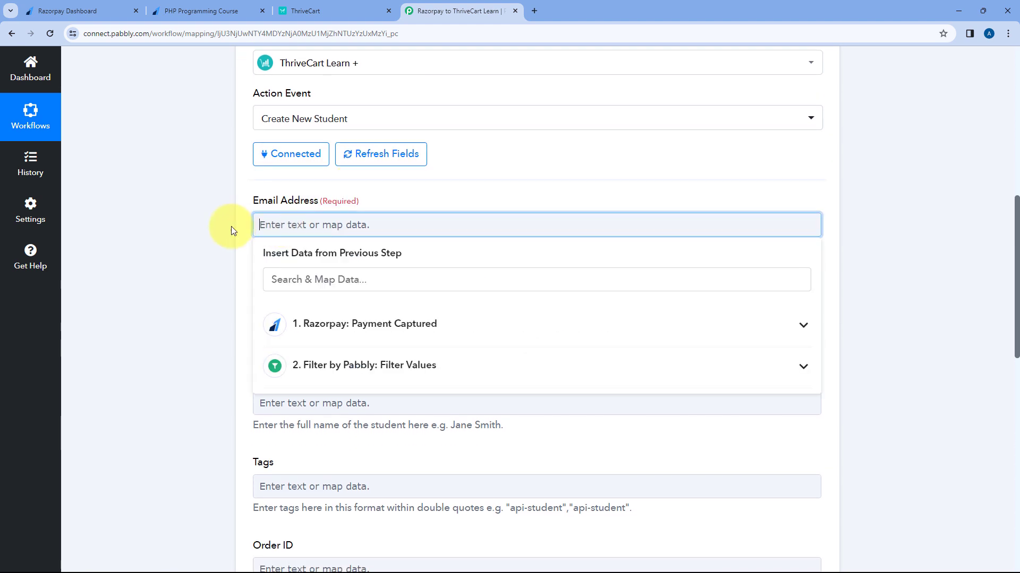
scroll(222, 229, down, 1)
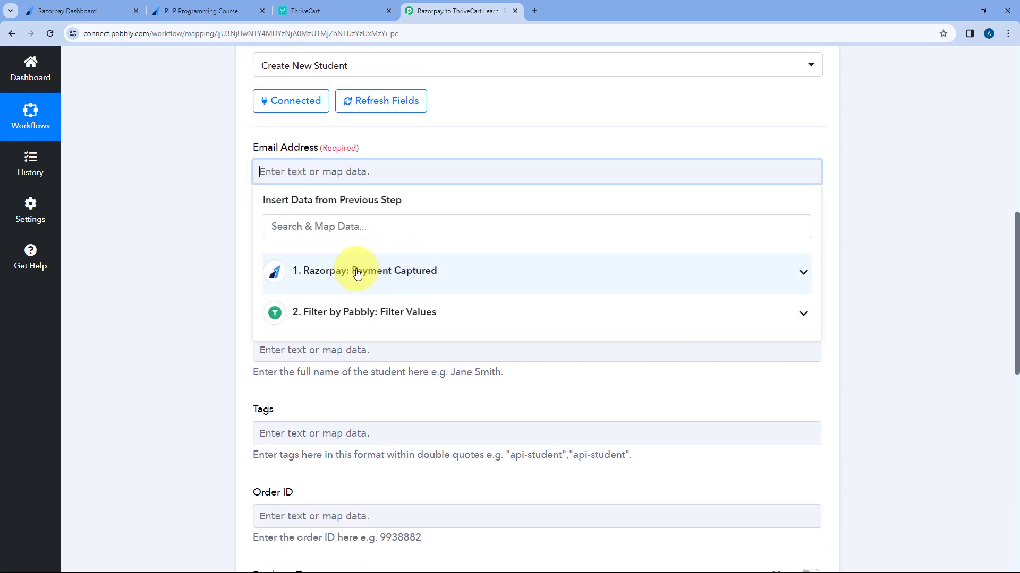
click(356, 273)
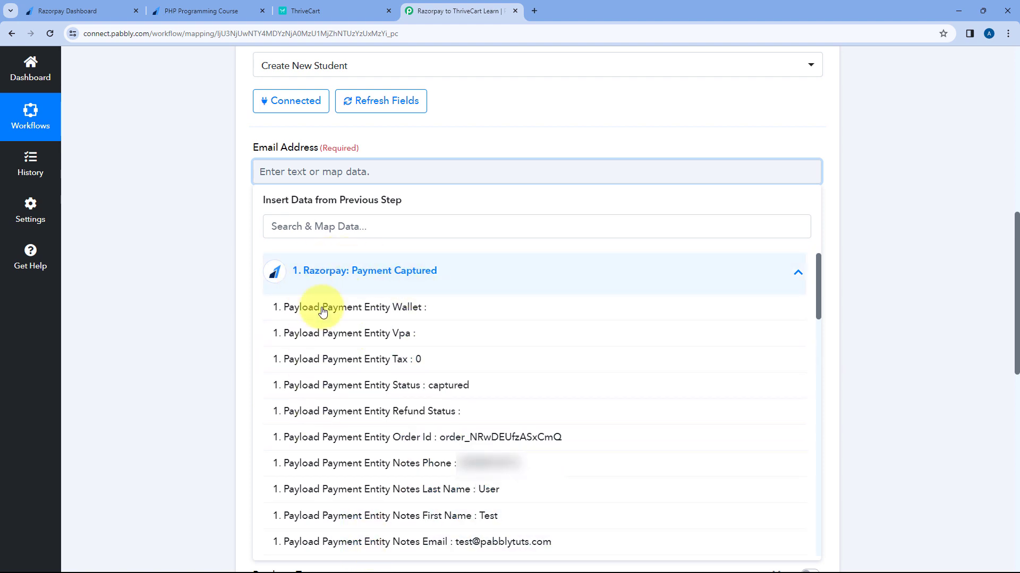
click(417, 543)
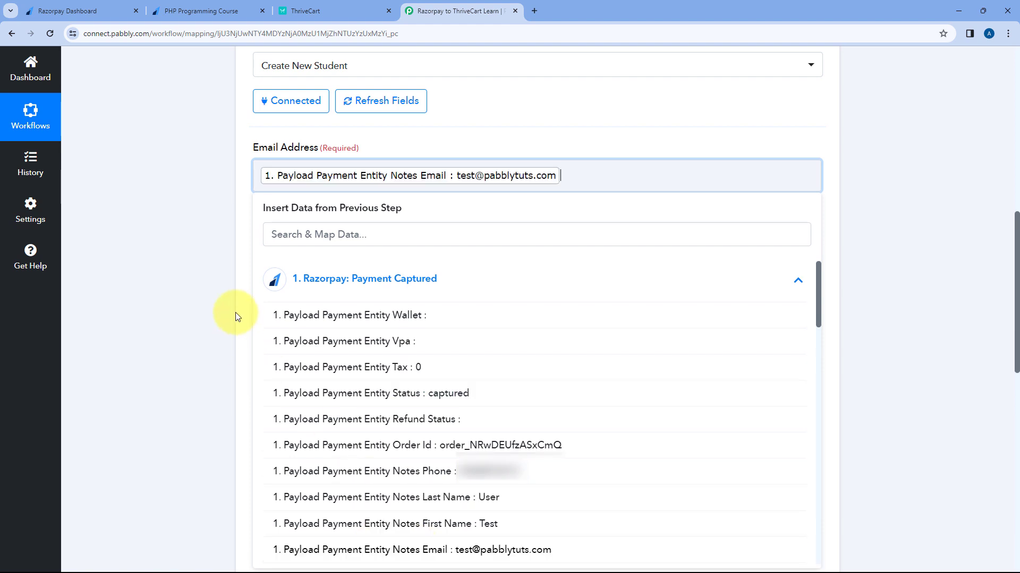
click(251, 232)
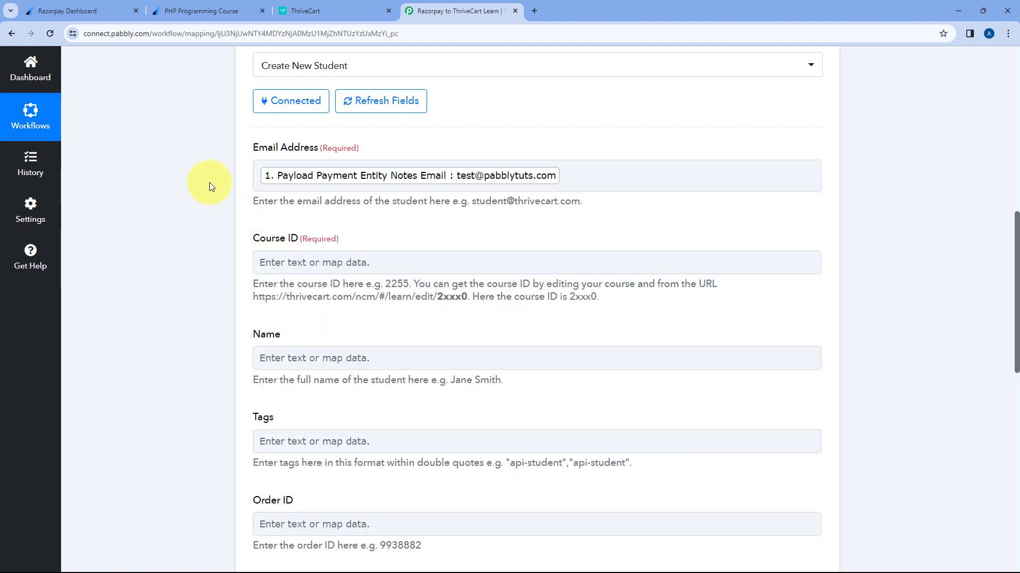
Step: Close ThriveCart's new API key dialog, leaving three keys listed
click(222, 7)
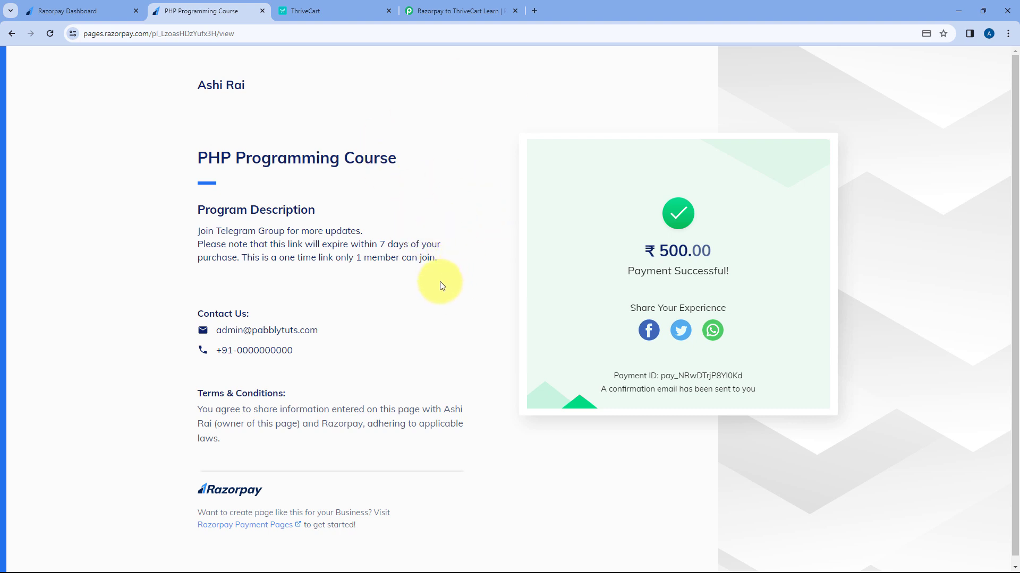
click(435, 5)
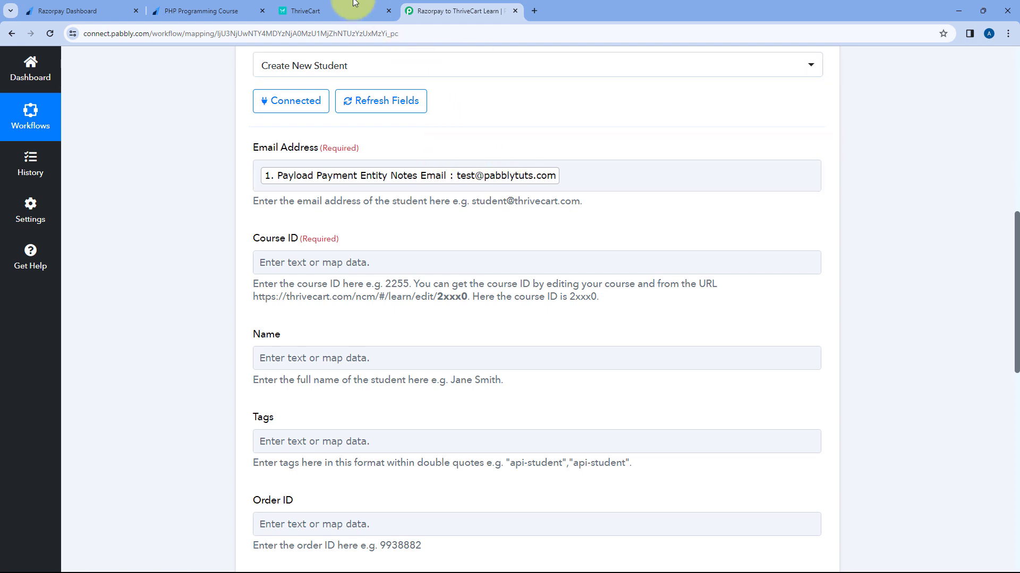
click(340, 10)
click(681, 294)
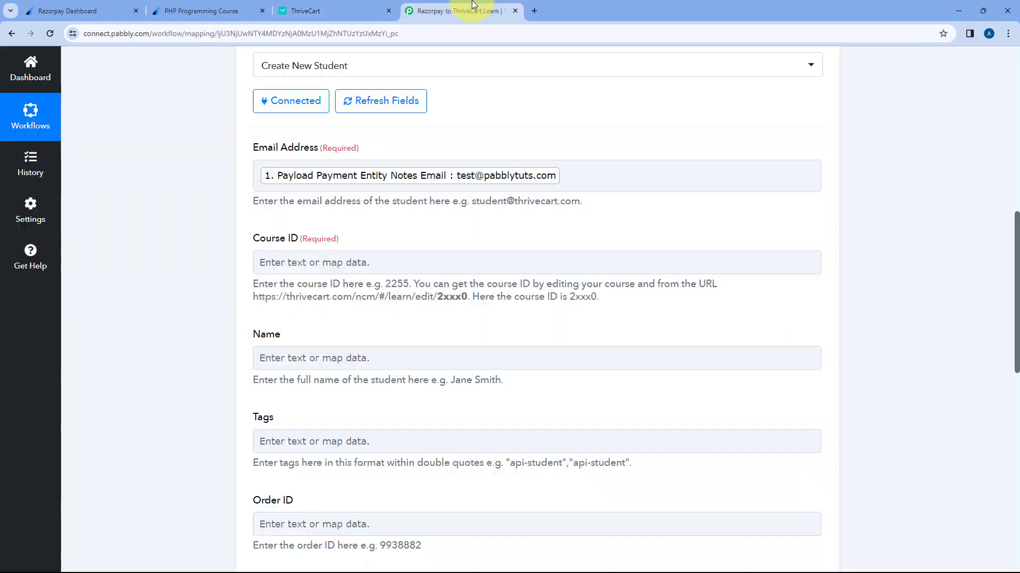
Step: Read the Course ID help text in the Create New Student step
click(461, 10)
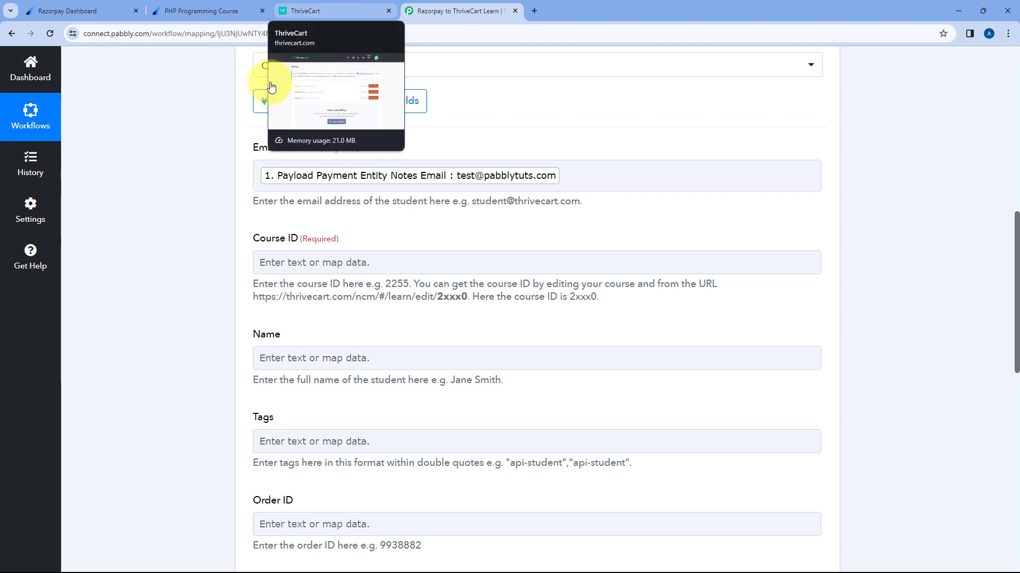
drag(253, 284, 603, 302)
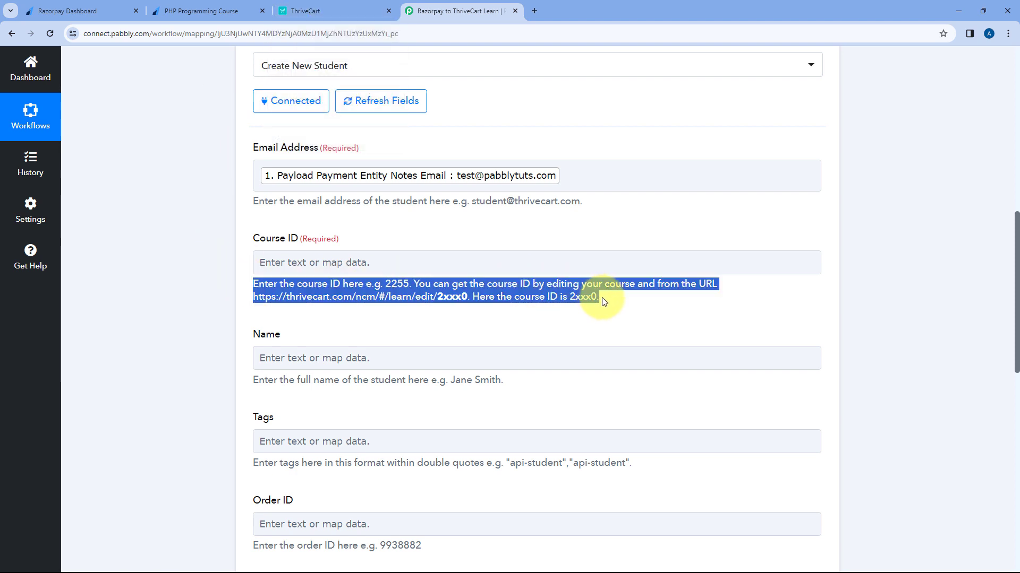
click(603, 301)
Step: Copy course ID 89256 from the Basics of PHP course editor's address
click(307, 9)
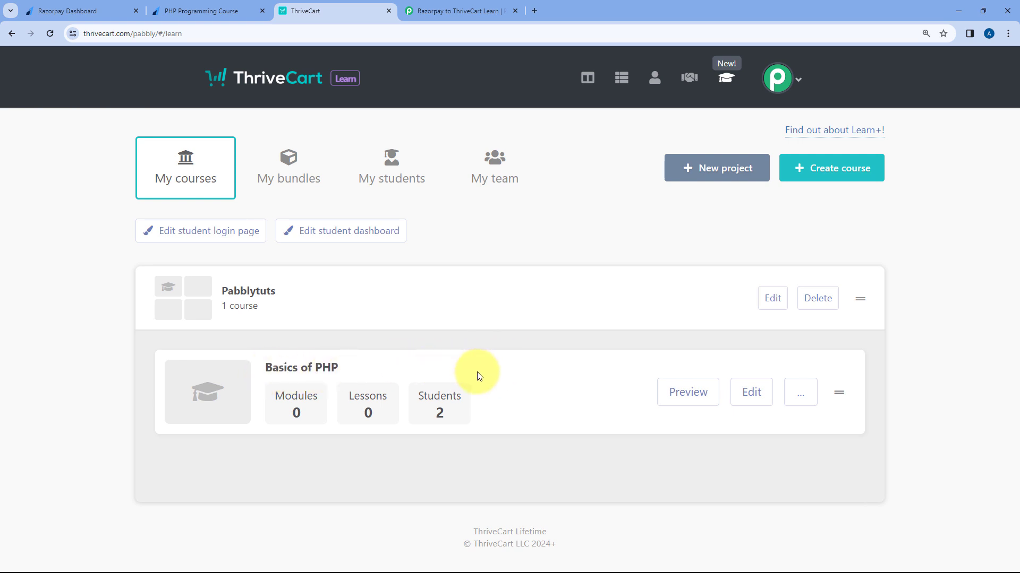
click(753, 396)
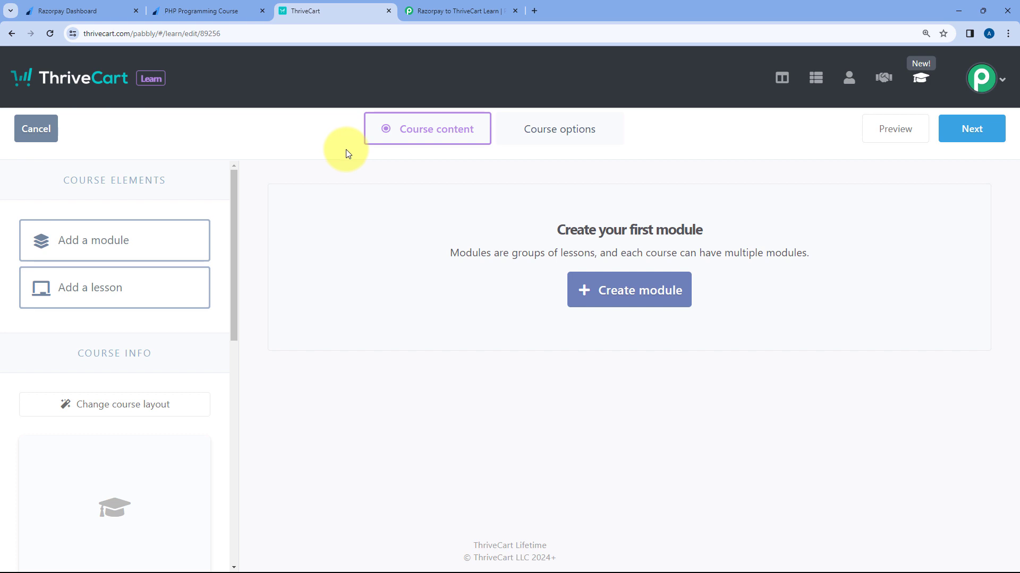
double_click(213, 33)
right_click(235, 34)
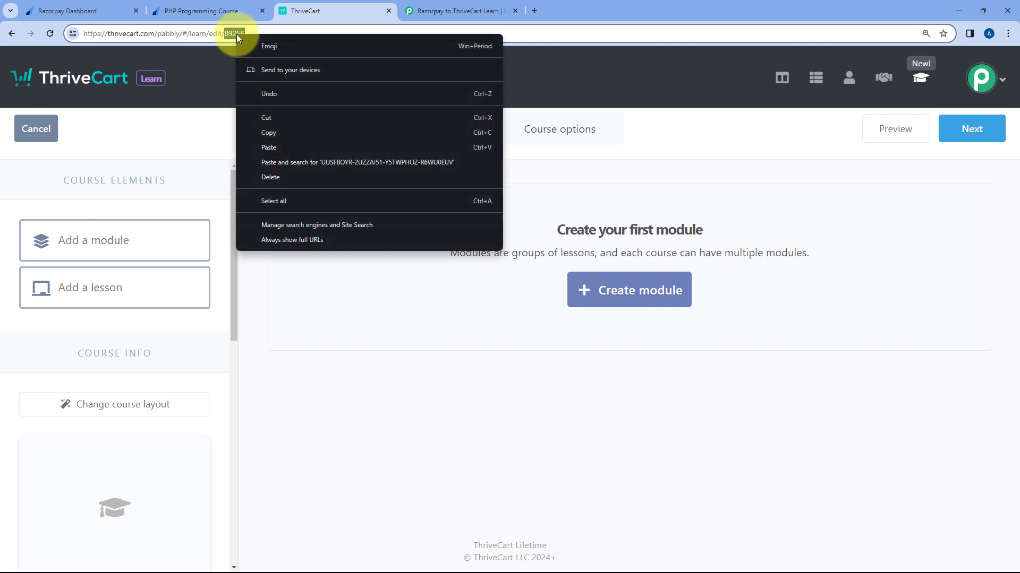
click(264, 123)
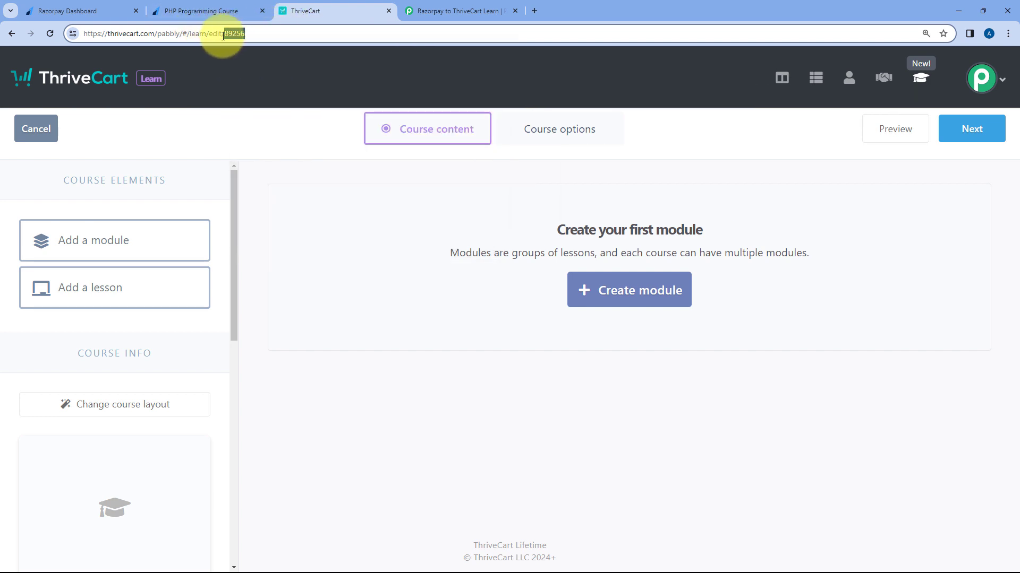
Step: Back in Pabbly, bring up paste options in the Course ID field
click(457, 11)
click(268, 260)
right_click(264, 257)
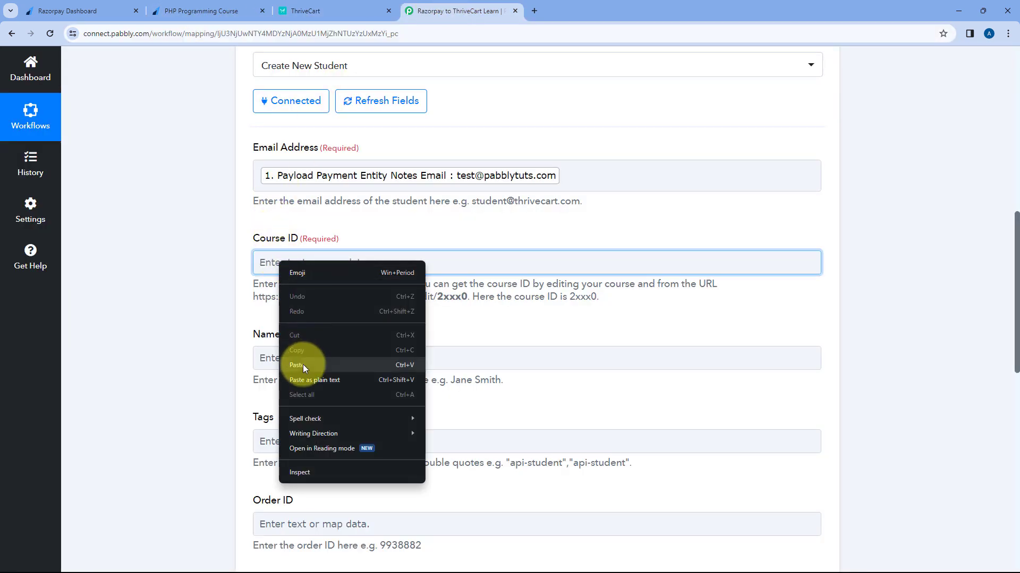
Step: Paste 89256 into the Course ID field
click(303, 365)
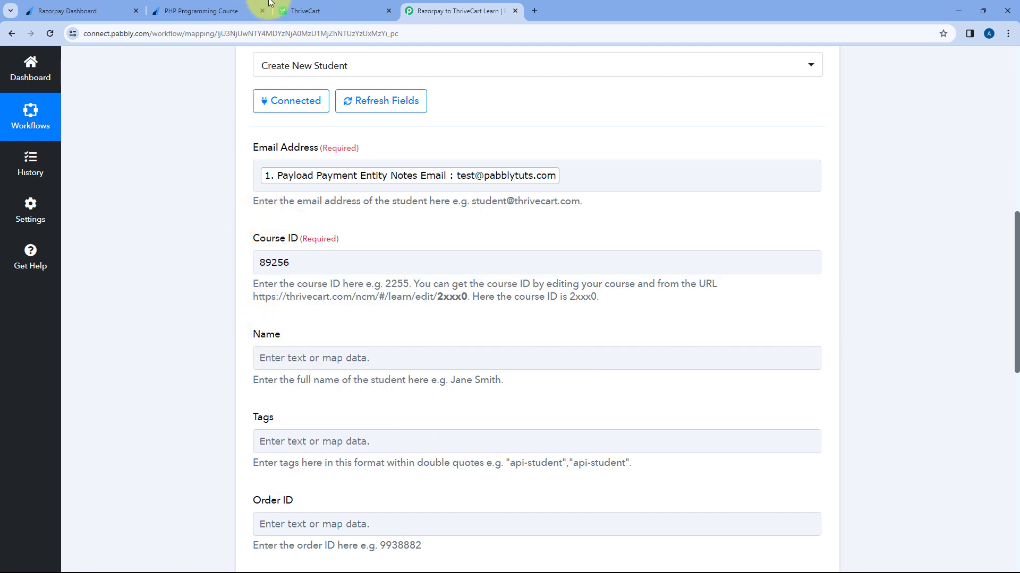
click(358, 7)
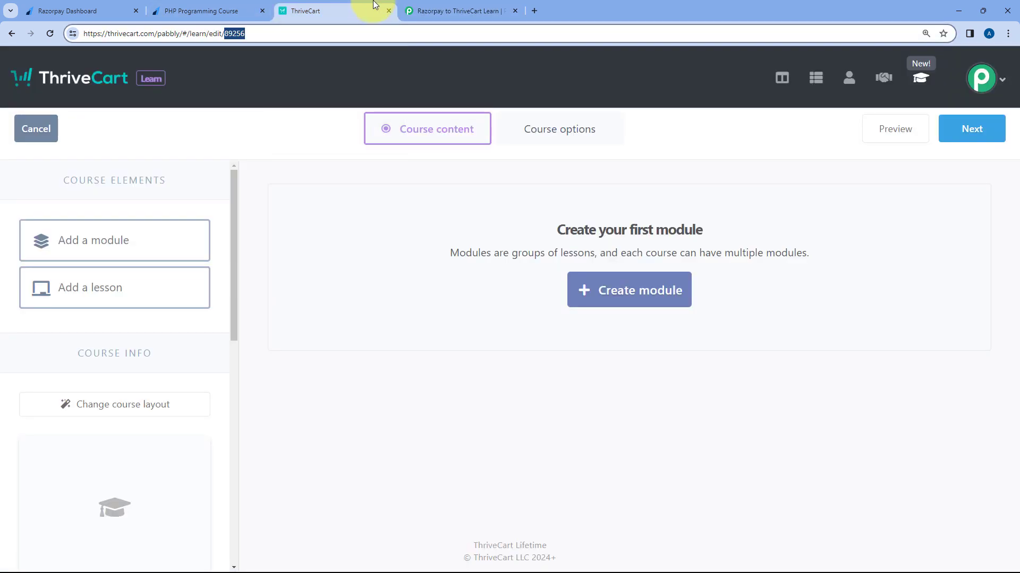
click(422, 5)
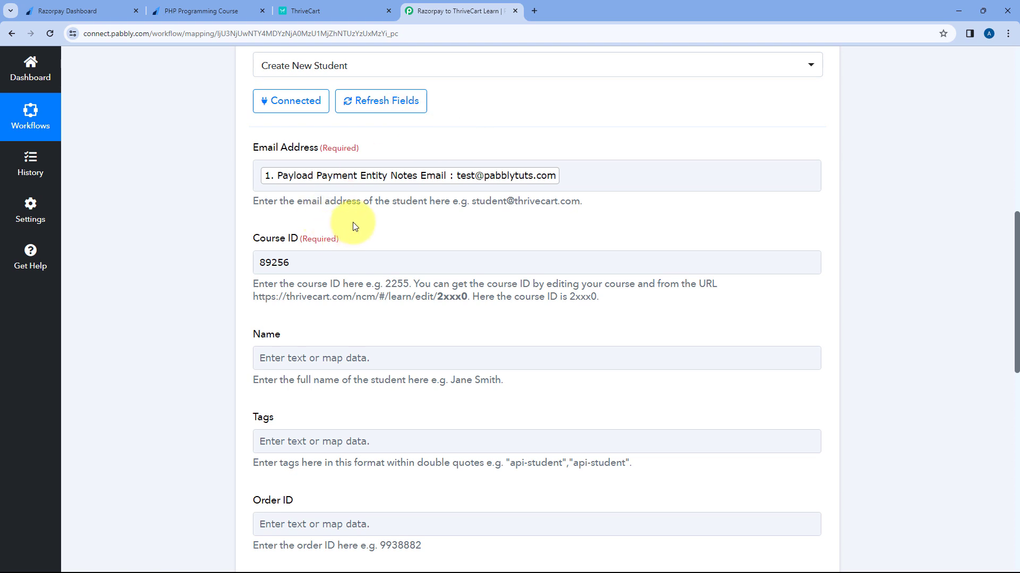
scroll(234, 164, down, 2)
scroll(306, 175, down, 1)
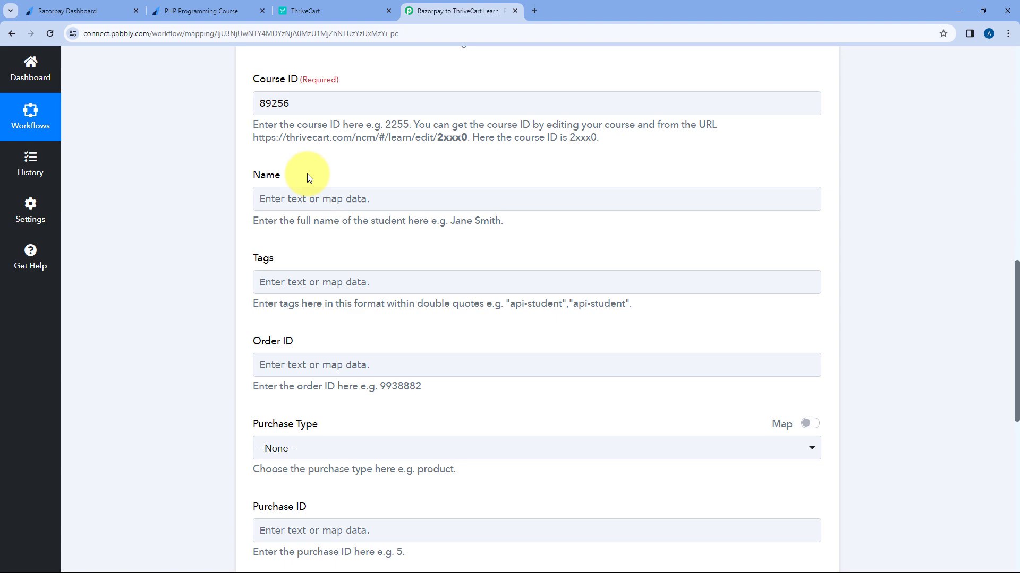
scroll(367, 172, up, 10)
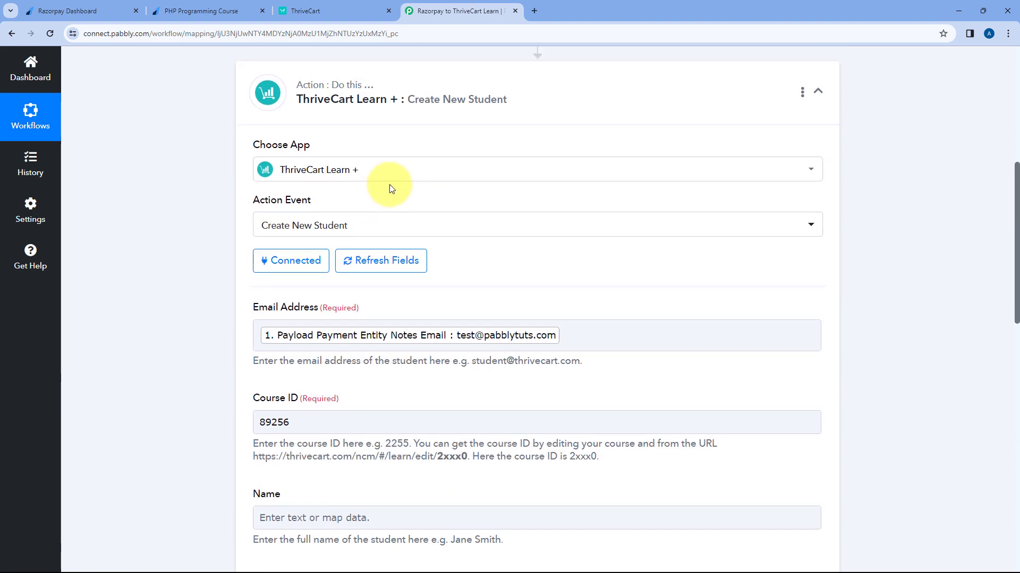
Step: Check the captured first and last name values in the Razorpay trigger
click(427, 126)
scroll(136, 312, down, 6)
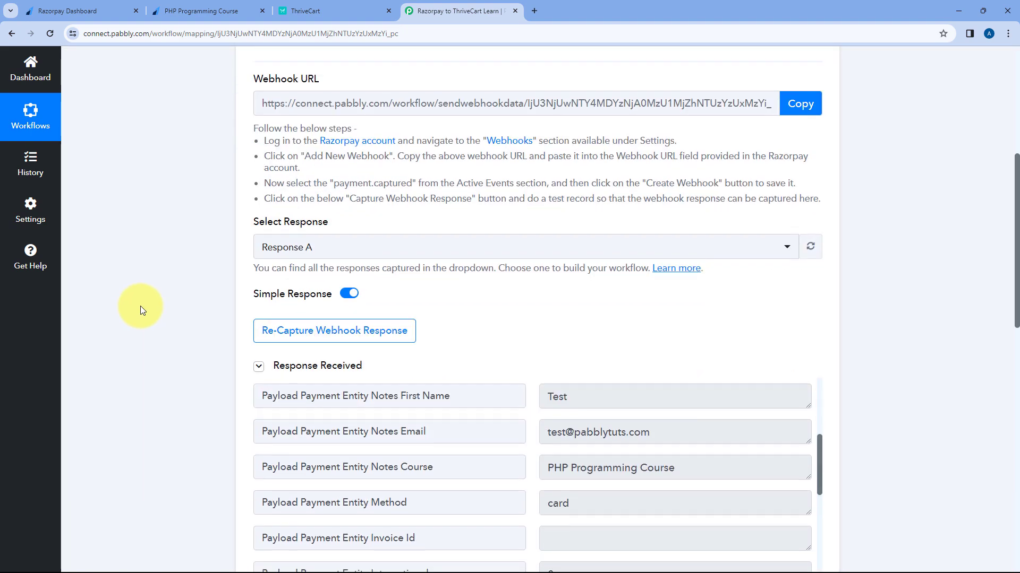
scroll(565, 300, up, 1)
double_click(562, 294)
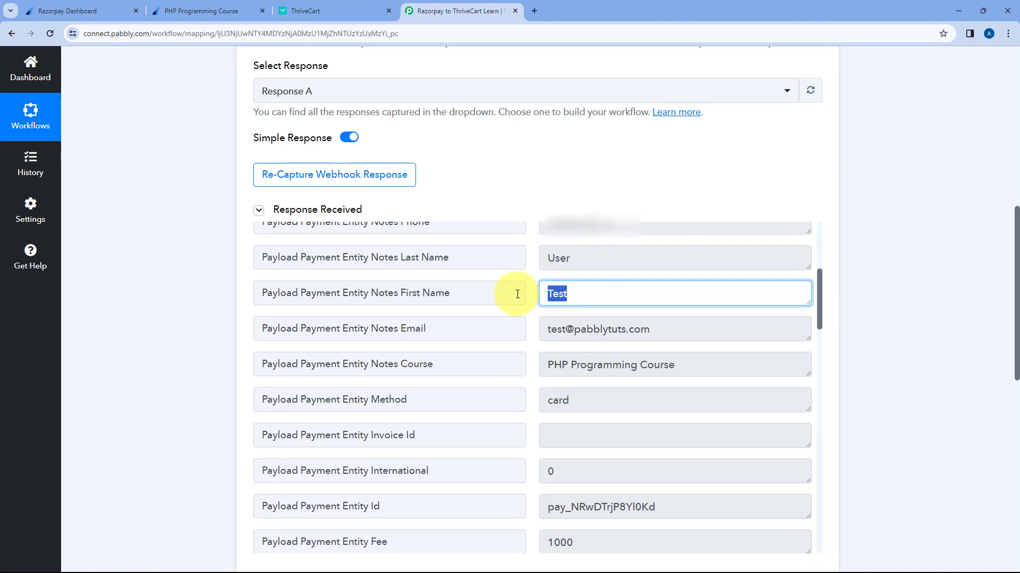
double_click(563, 258)
click(350, 257)
scroll(183, 300, down, 10)
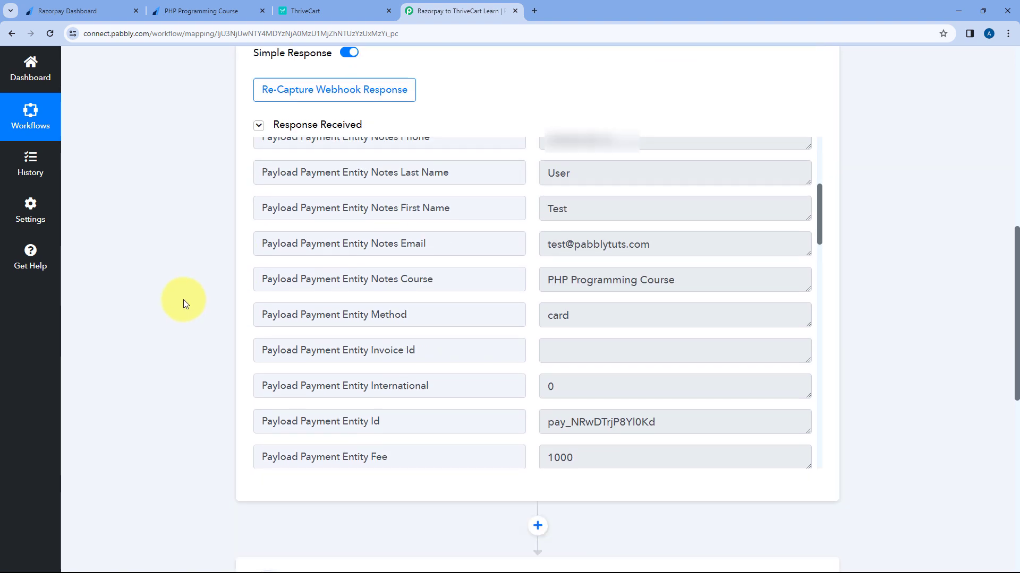
Step: Map Name to Razorpay's Notes First Name followed by Notes Last Name
click(371, 214)
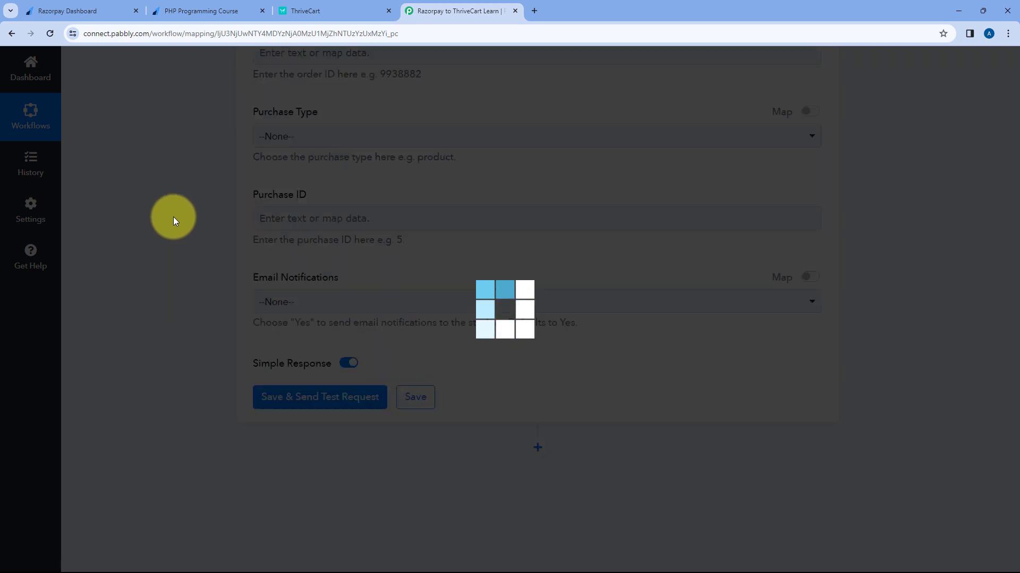
scroll(158, 229, down, 8)
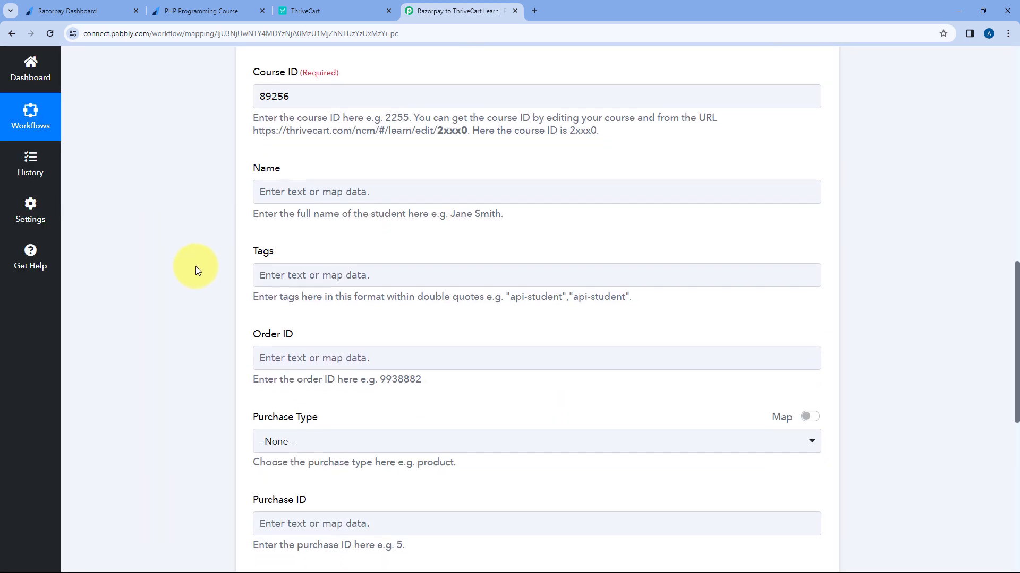
scroll(196, 266, down, 1)
click(296, 145)
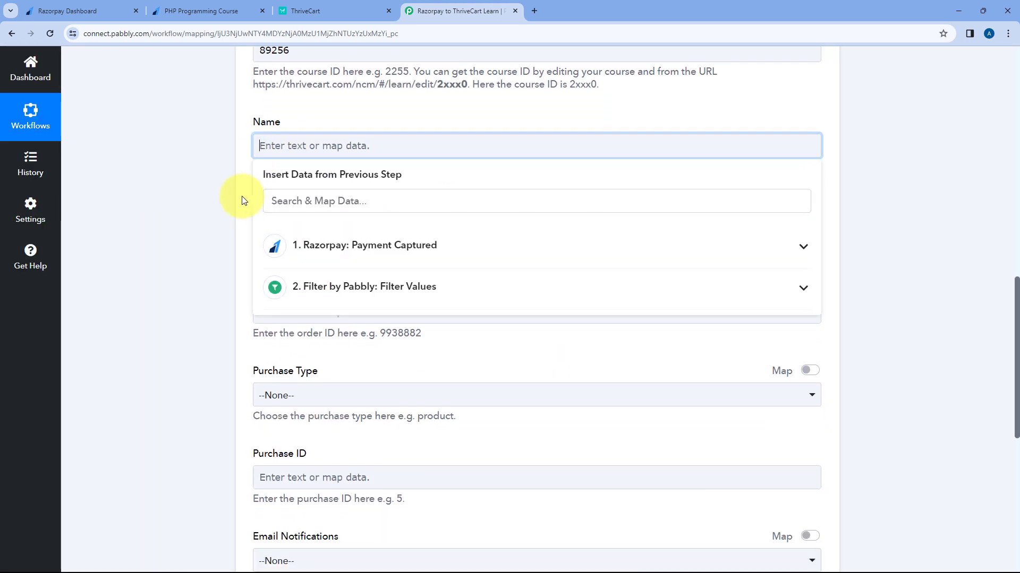
click(371, 244)
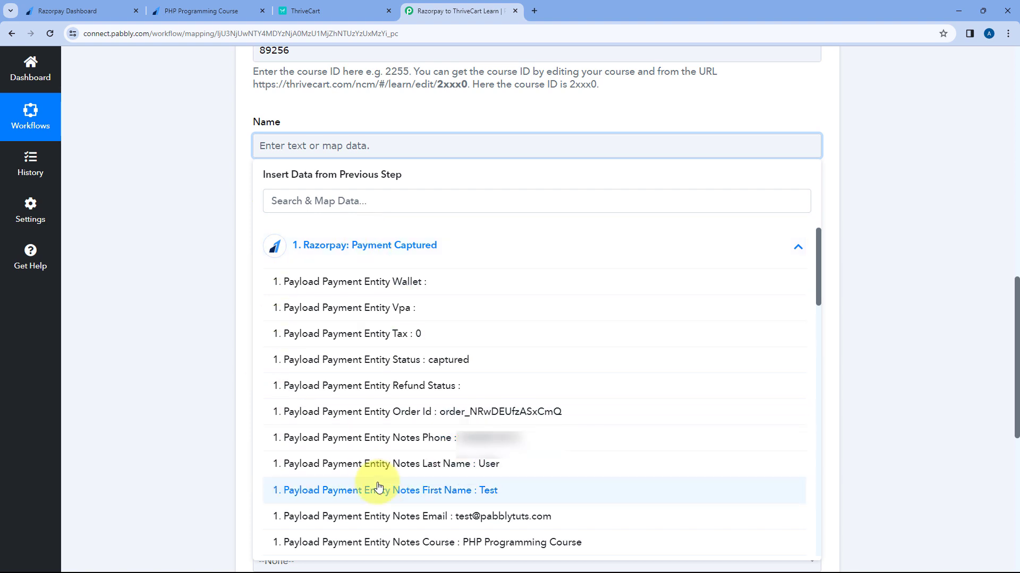
click(391, 495)
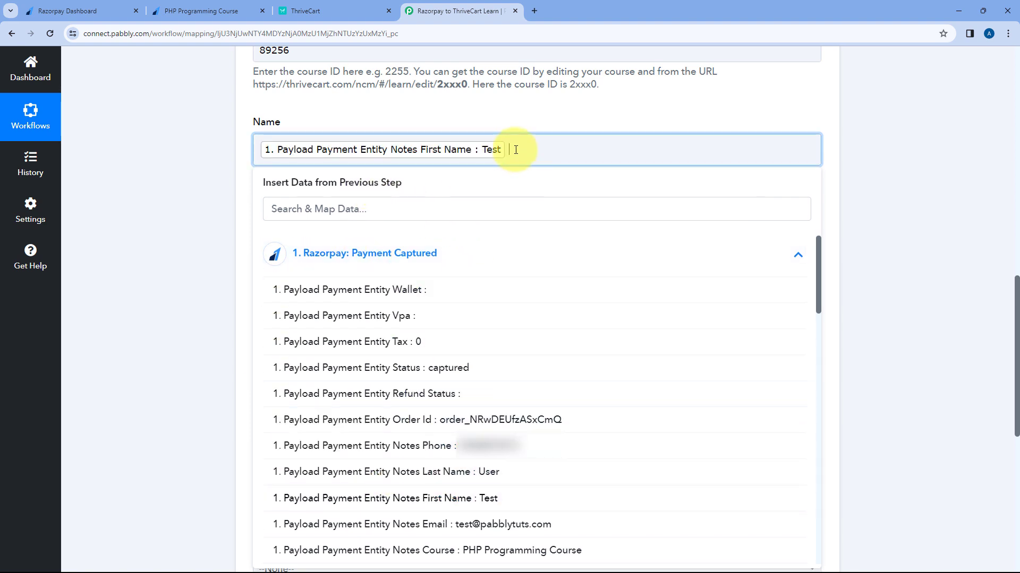
click(408, 472)
click(193, 198)
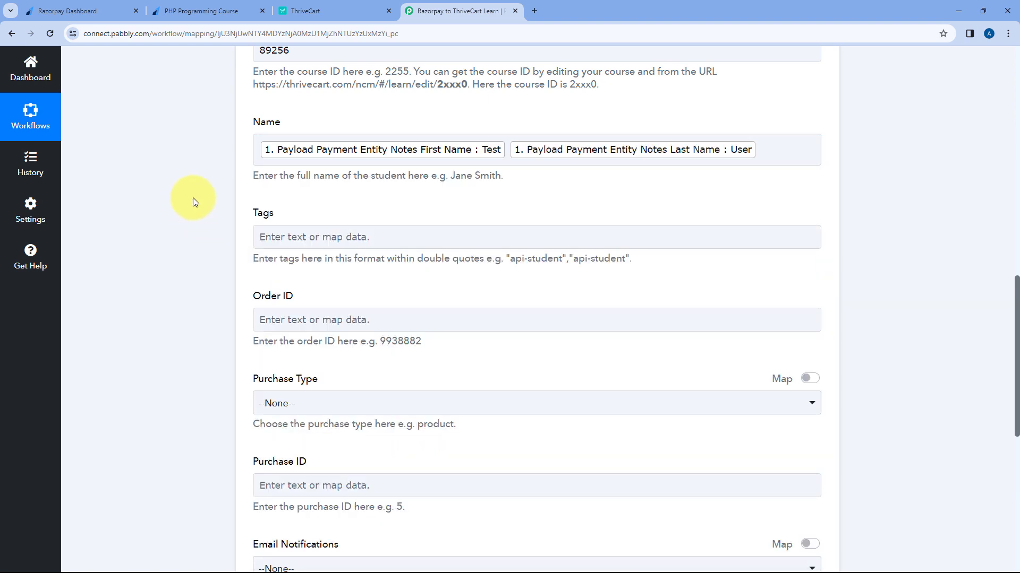
Step: Leave Purchase Type at --None-- in the Create New Student step
click(207, 6)
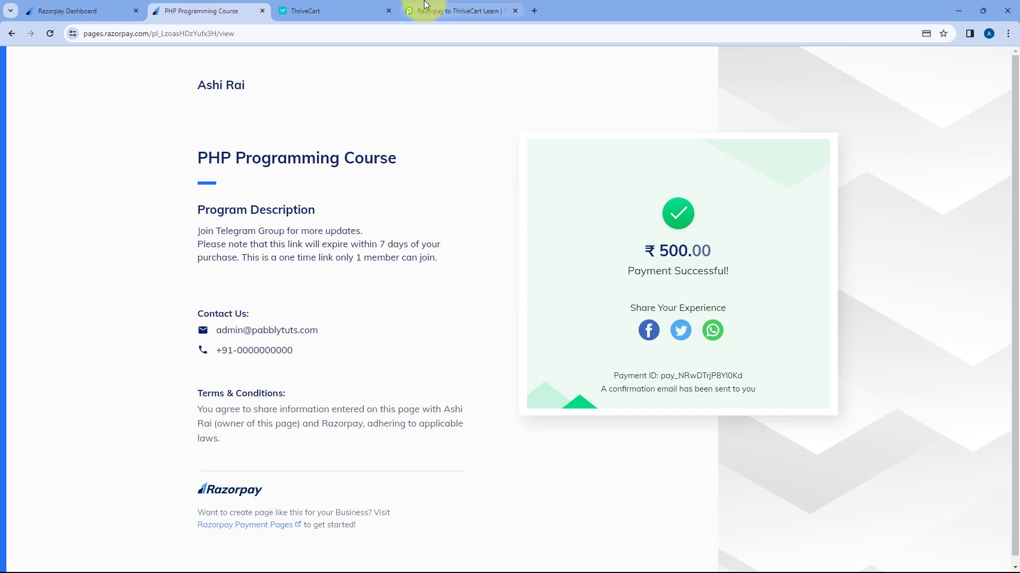
click(440, 7)
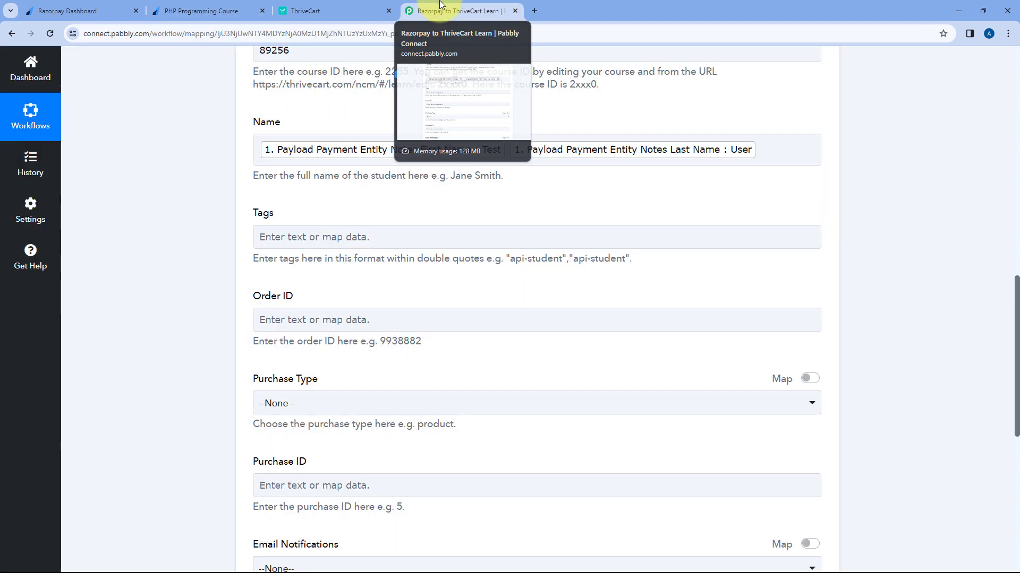
scroll(216, 211, down, 1)
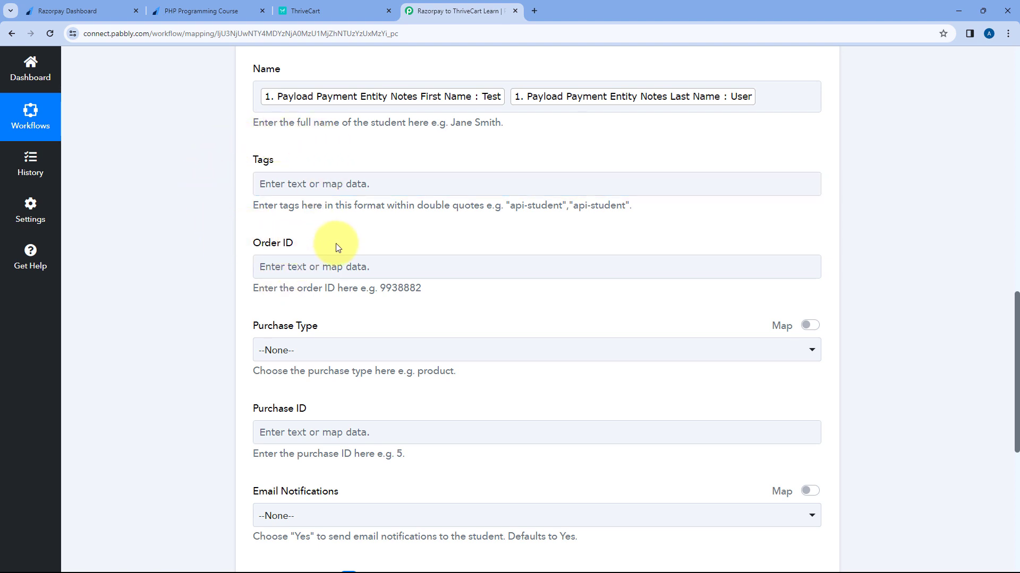
scroll(330, 247, down, 2)
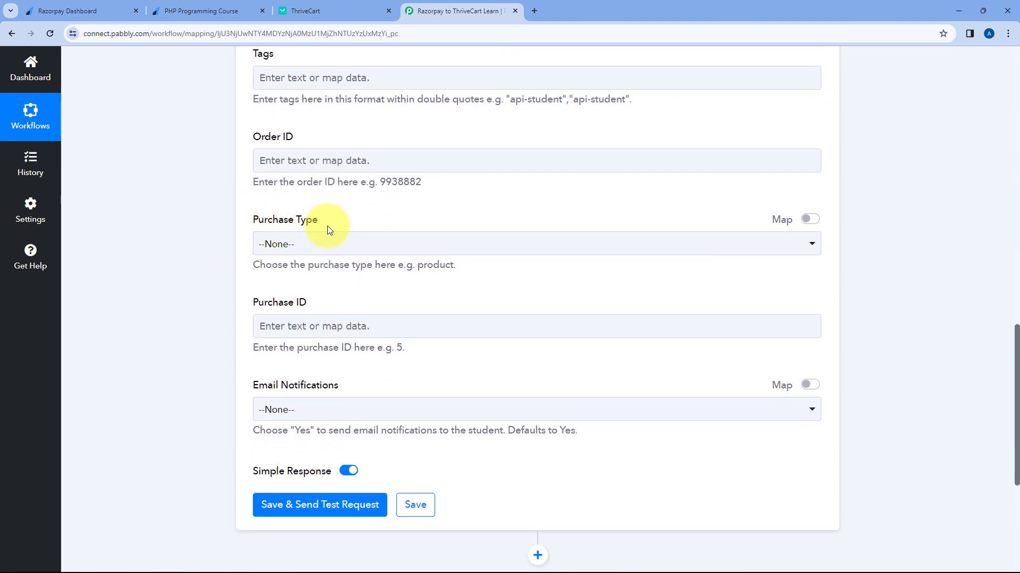
click(357, 243)
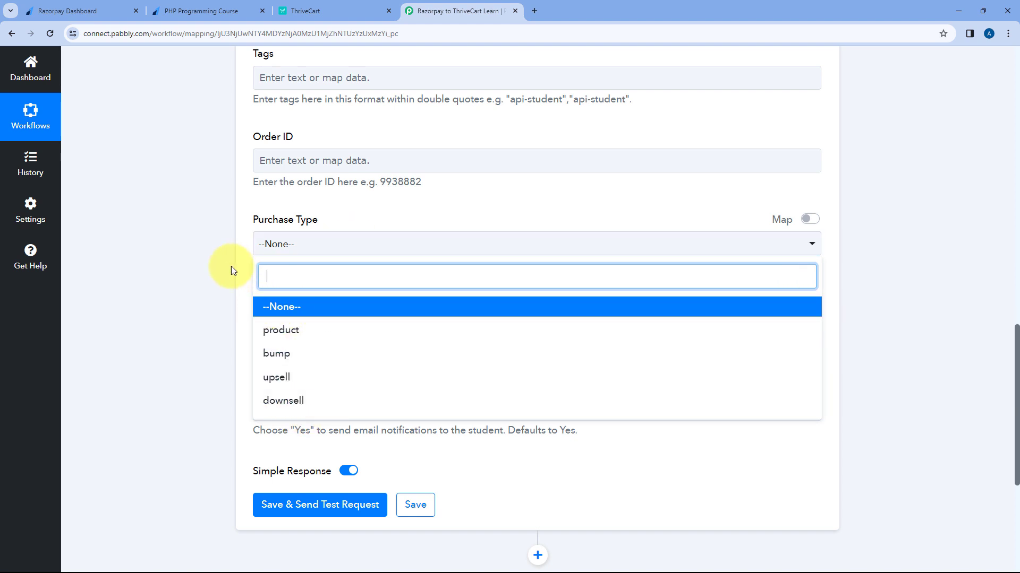
click(286, 308)
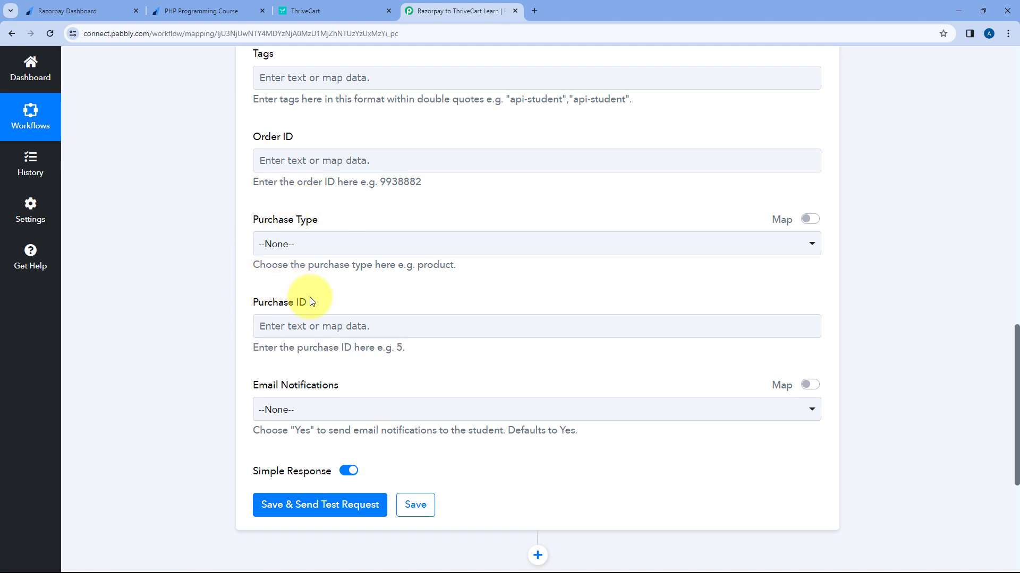
Step: Set Email Notifications to Yes
scroll(319, 295, down, 3)
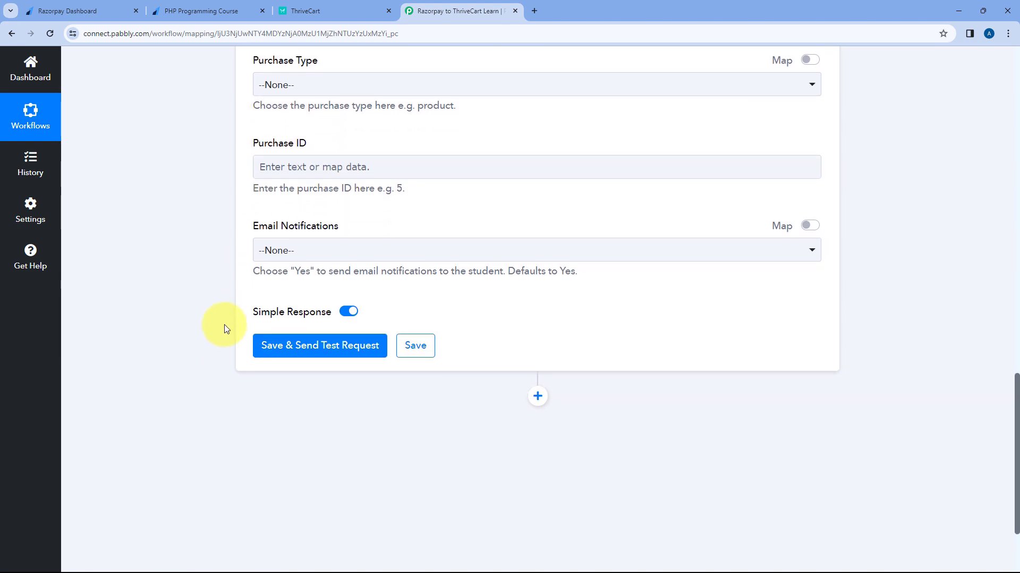
click(342, 251)
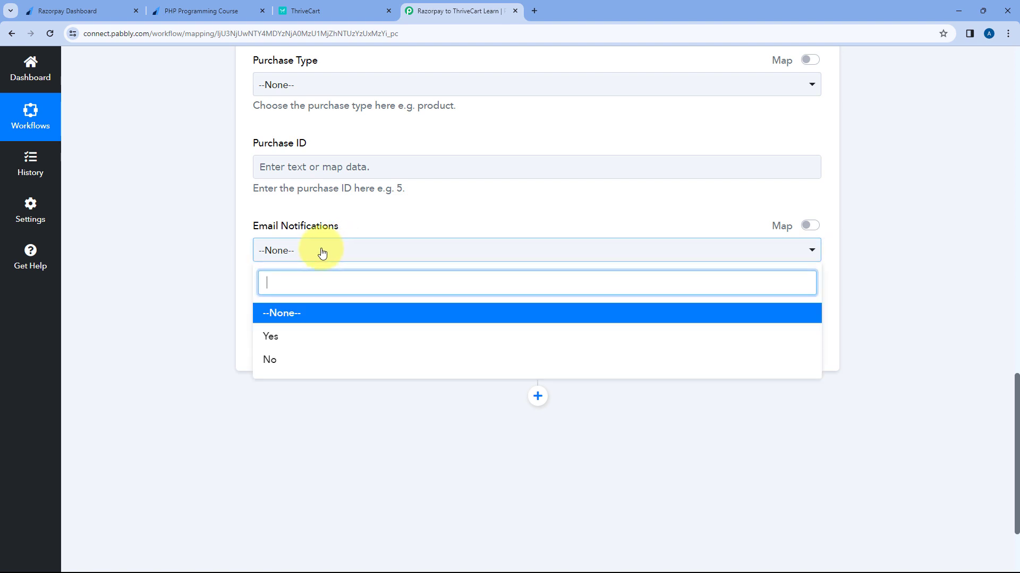
click(289, 337)
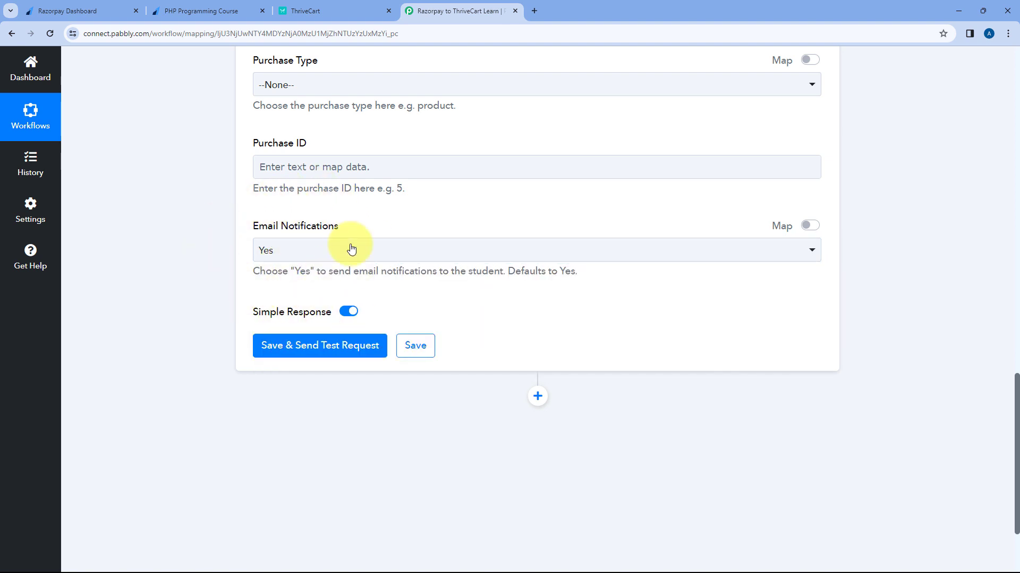
scroll(317, 155, up, 1)
scroll(316, 150, up, 6)
scroll(310, 155, down, 8)
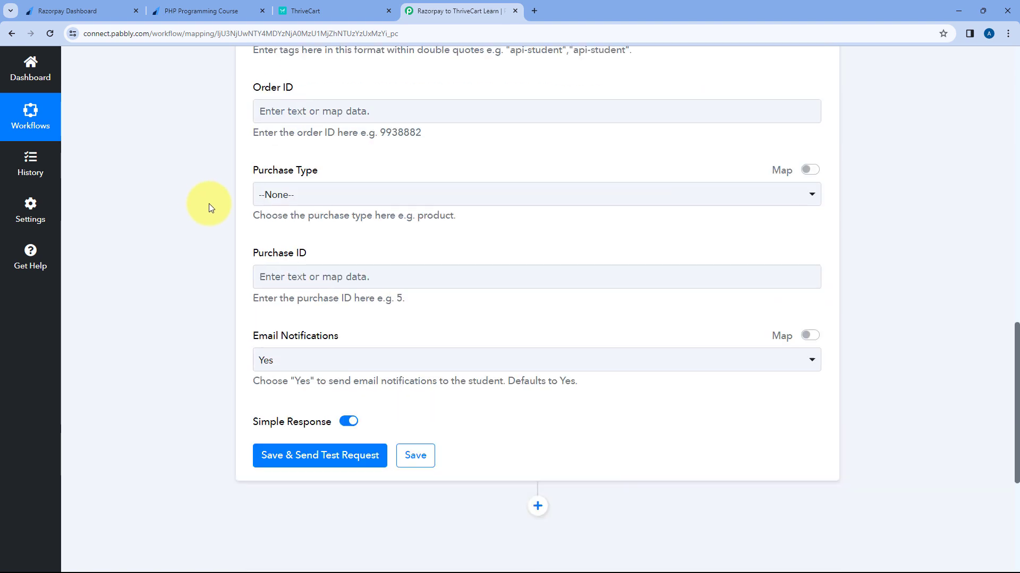
Step: Save the ThriveCart step with a test request and review the returned student record
click(318, 294)
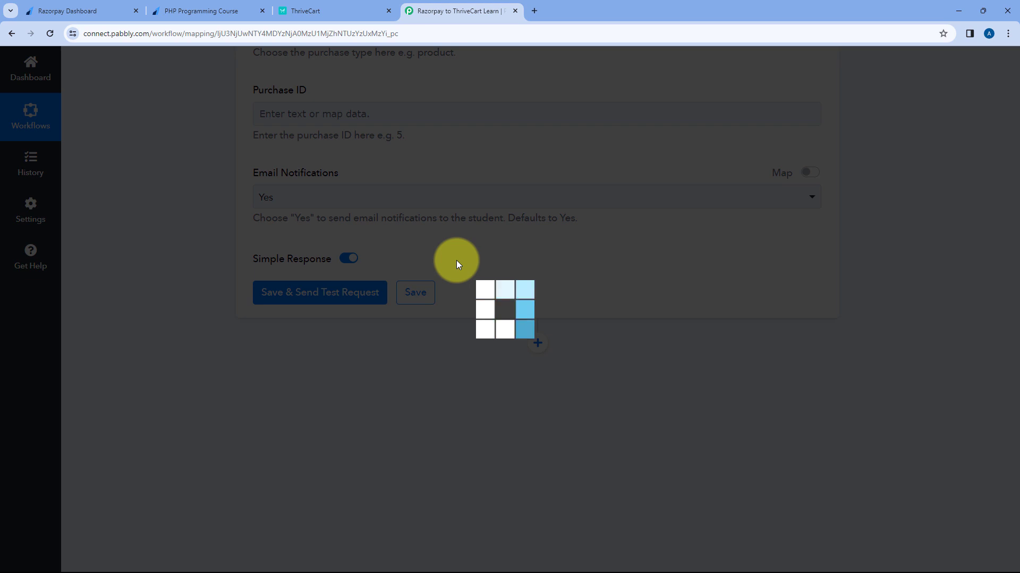
scroll(456, 260, down, 3)
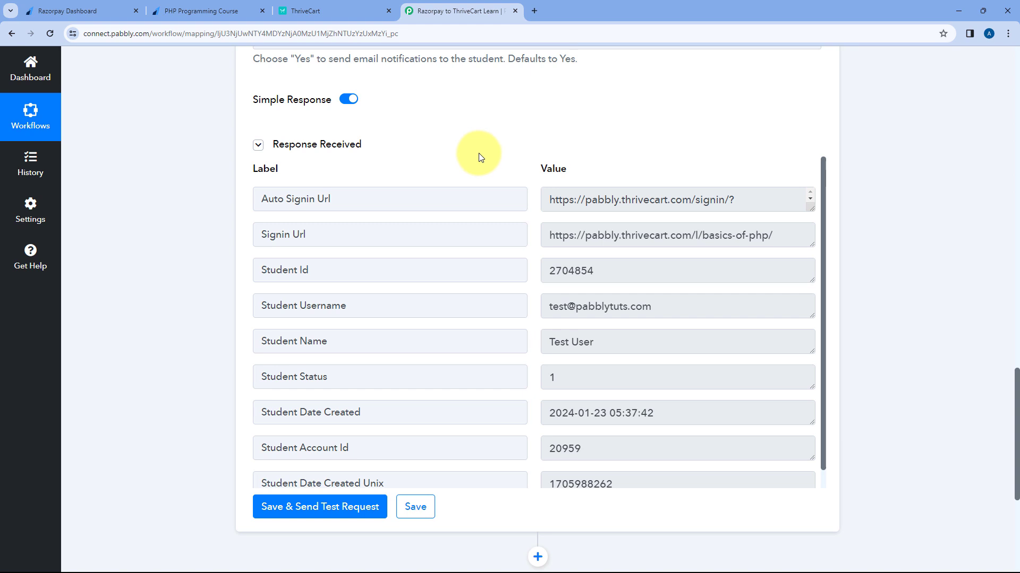
scroll(478, 148, up, 1)
scroll(477, 149, up, 10)
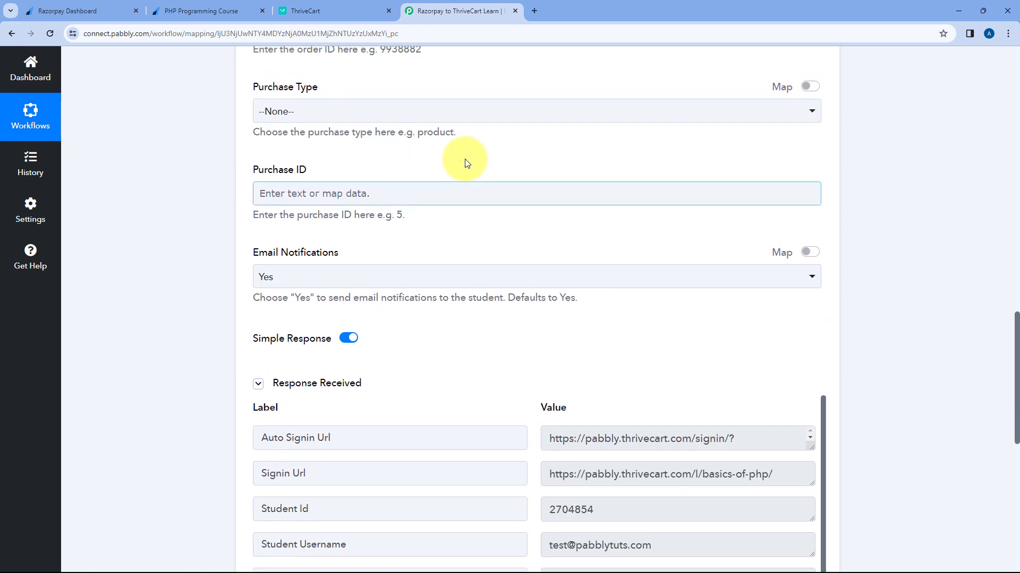
scroll(478, 159, up, 3)
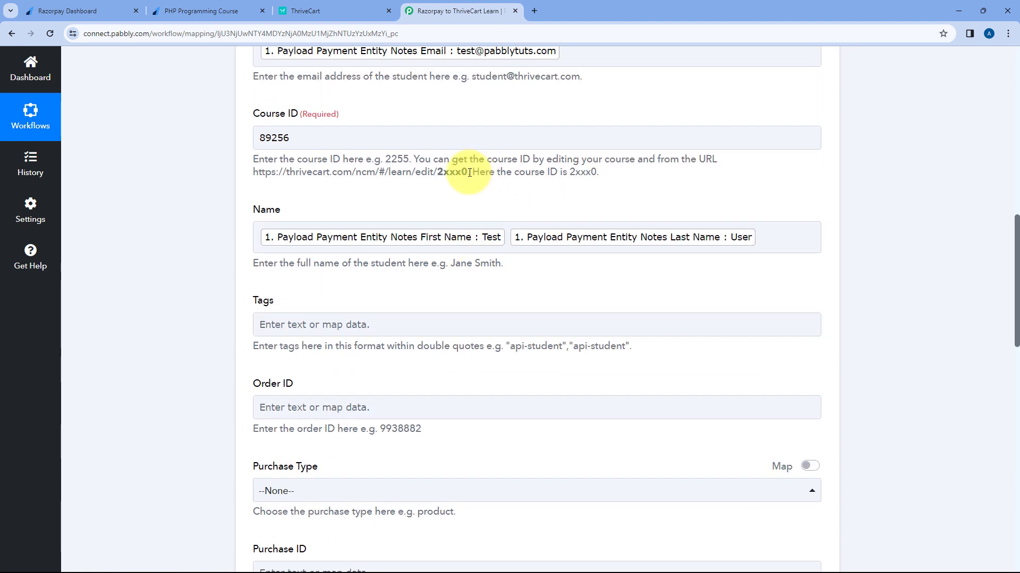
click(202, 11)
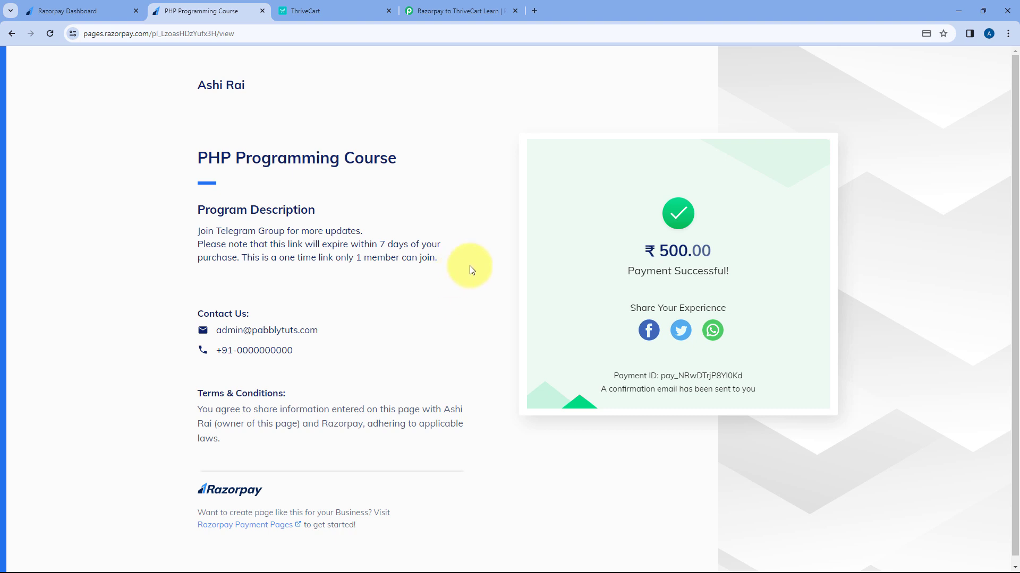
Step: Leave the course editor and open ThriveCart Learn+'s students list
mouse_move(416, 161)
mouse_down()
mouse_move(209, 175)
mouse_move(186, 161)
mouse_move(416, 164)
mouse_up()
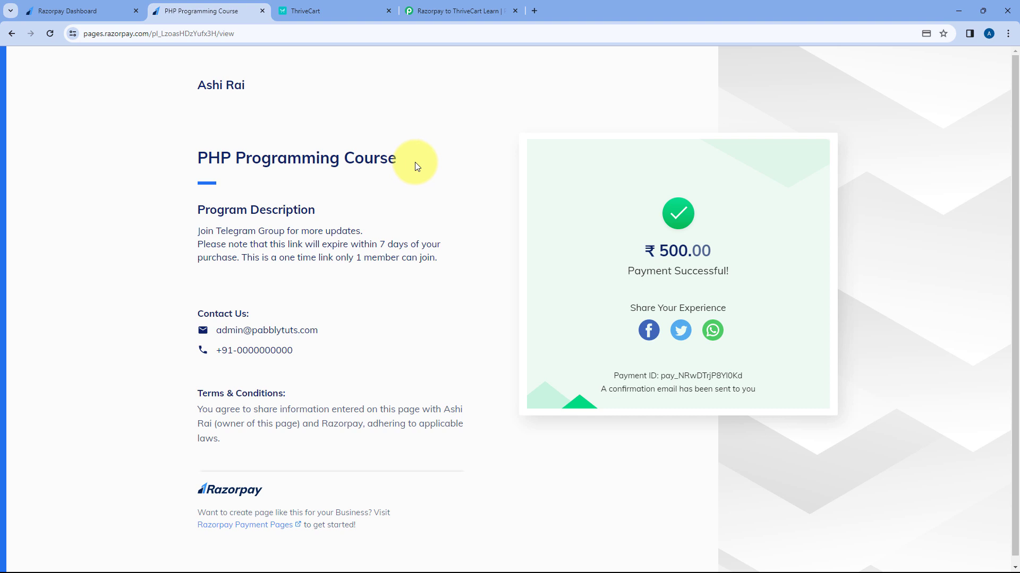
click(345, 5)
click(53, 128)
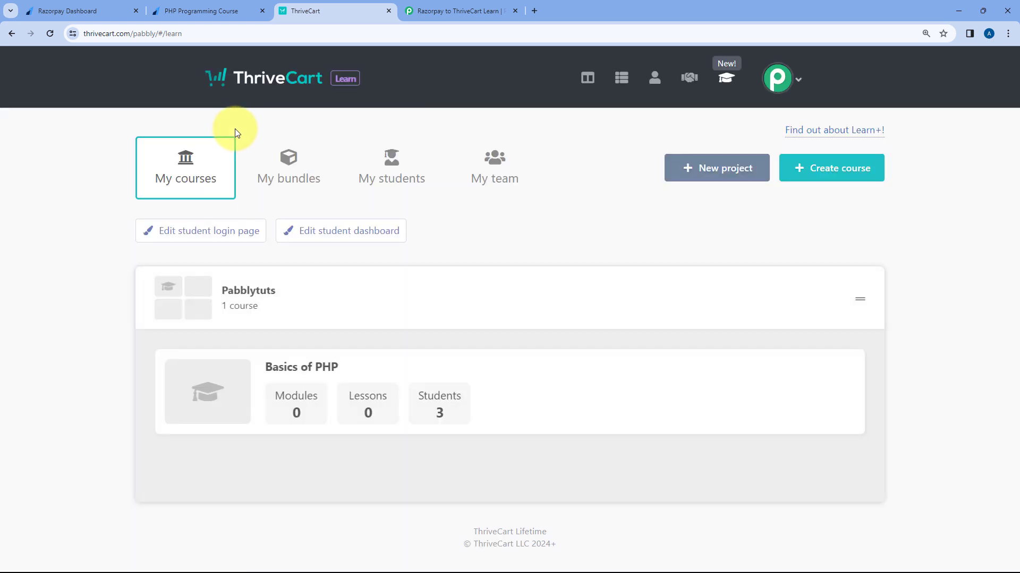
click(387, 164)
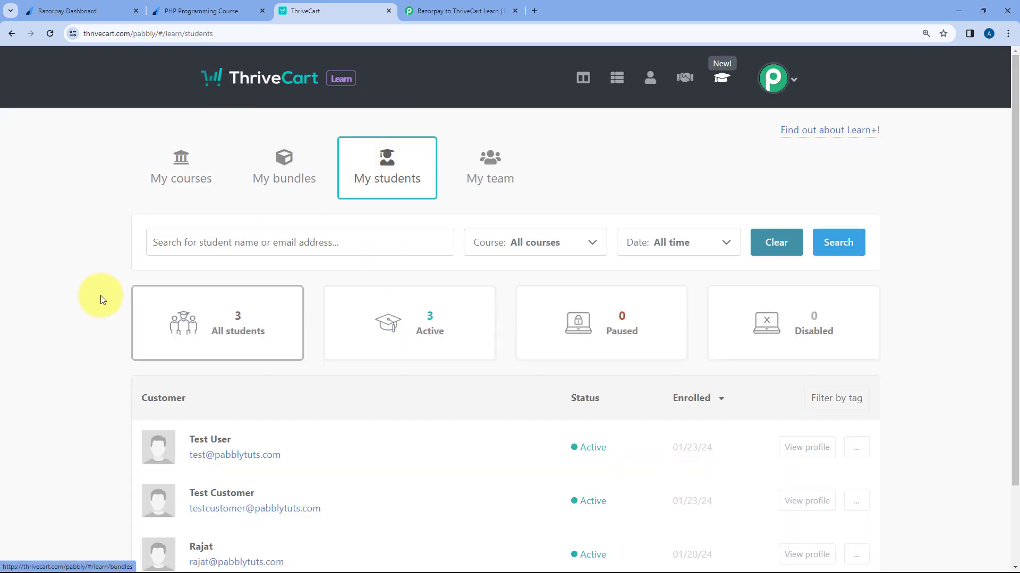
scroll(96, 308, down, 2)
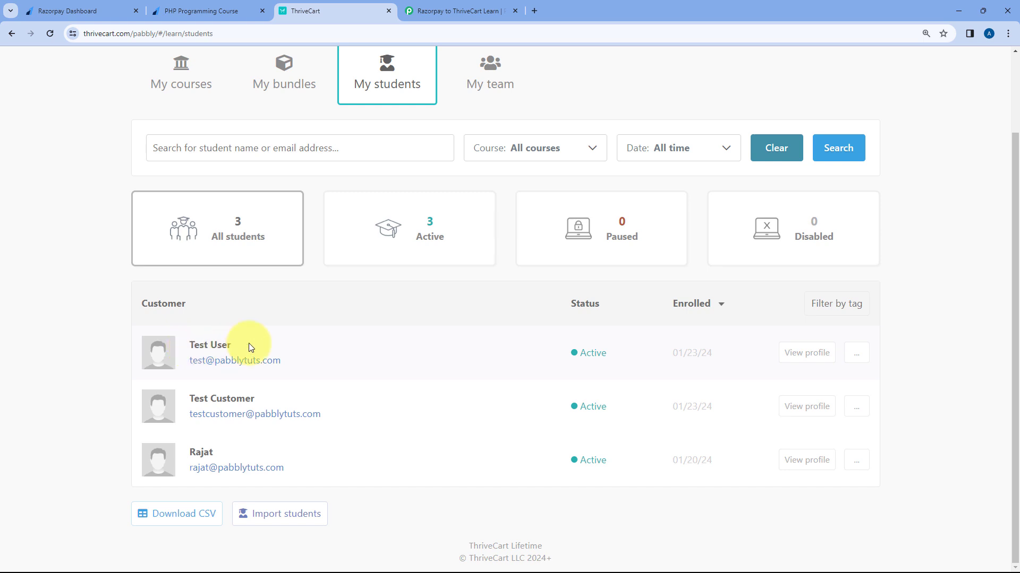
click(228, 9)
click(305, 6)
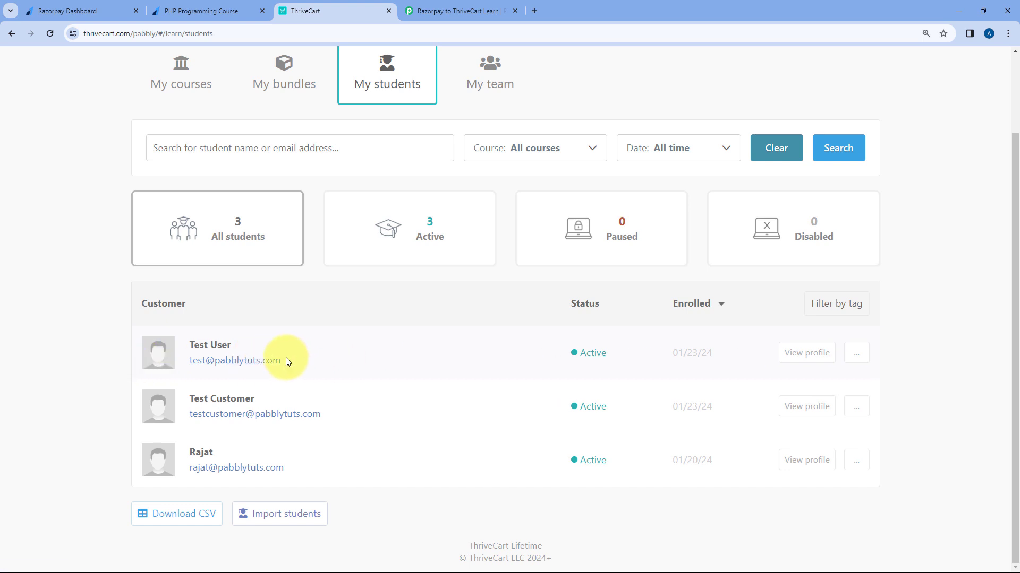
scroll(478, 125, up, 2)
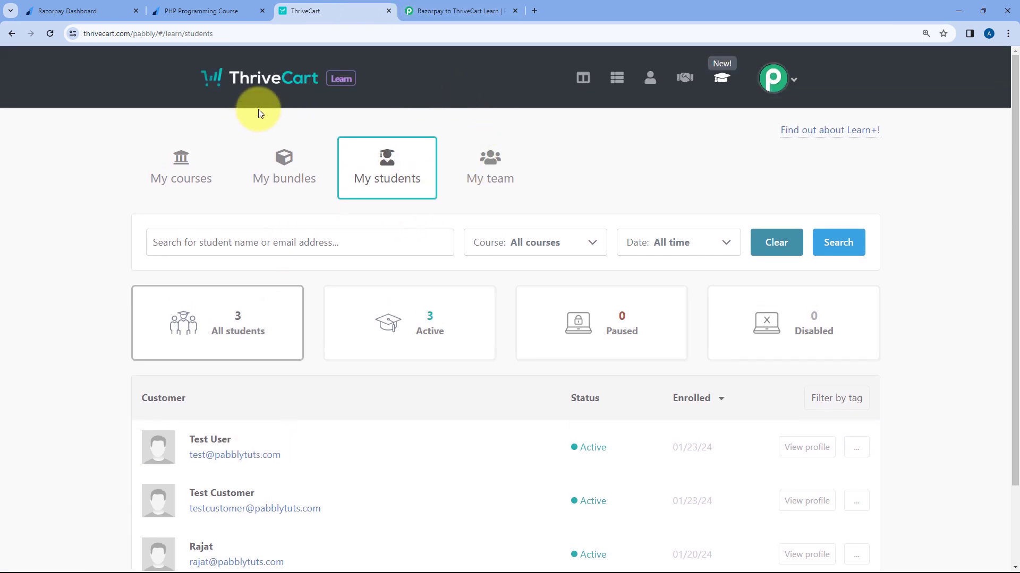
scroll(446, 130, down, 2)
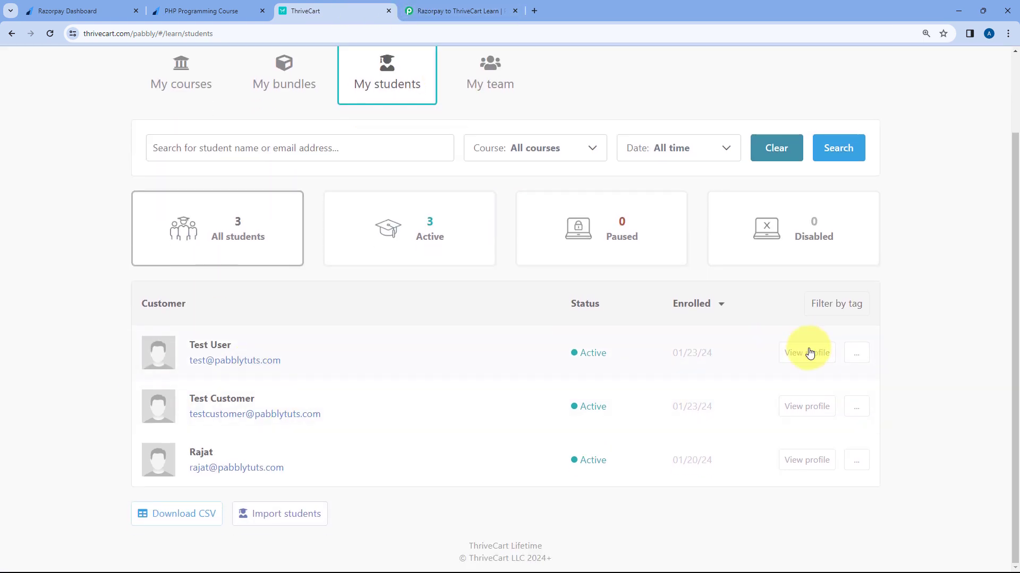
click(809, 353)
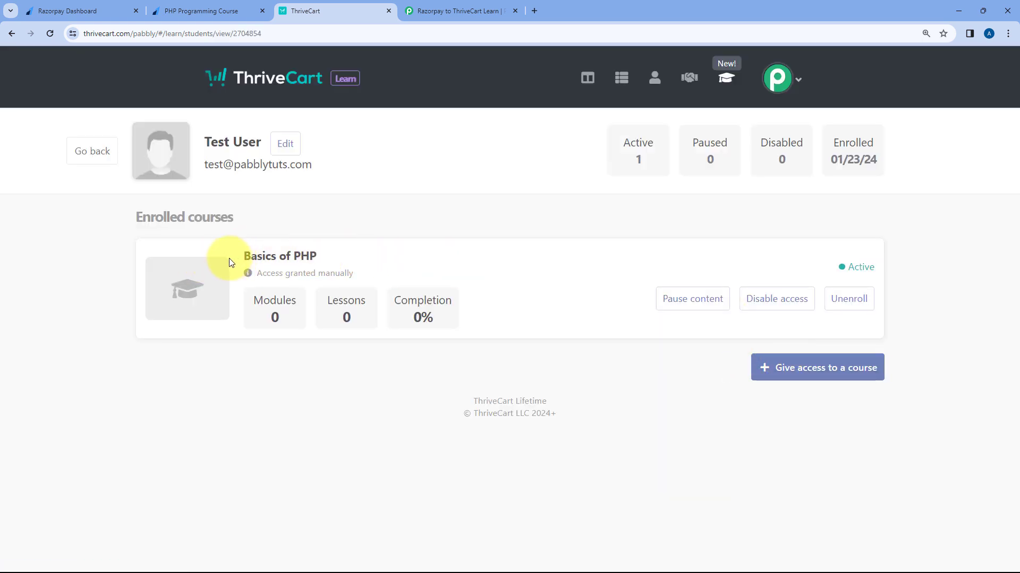
click(229, 6)
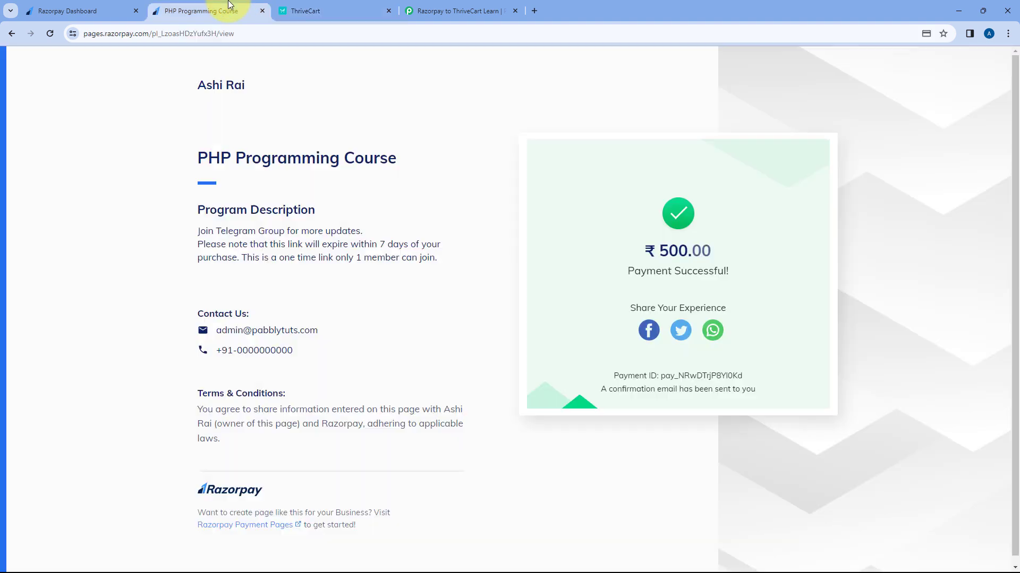
Step: Collapse the workflow's Create New Student step, then return to the PHP course payment-success page
click(462, 9)
scroll(510, 159, up, 6)
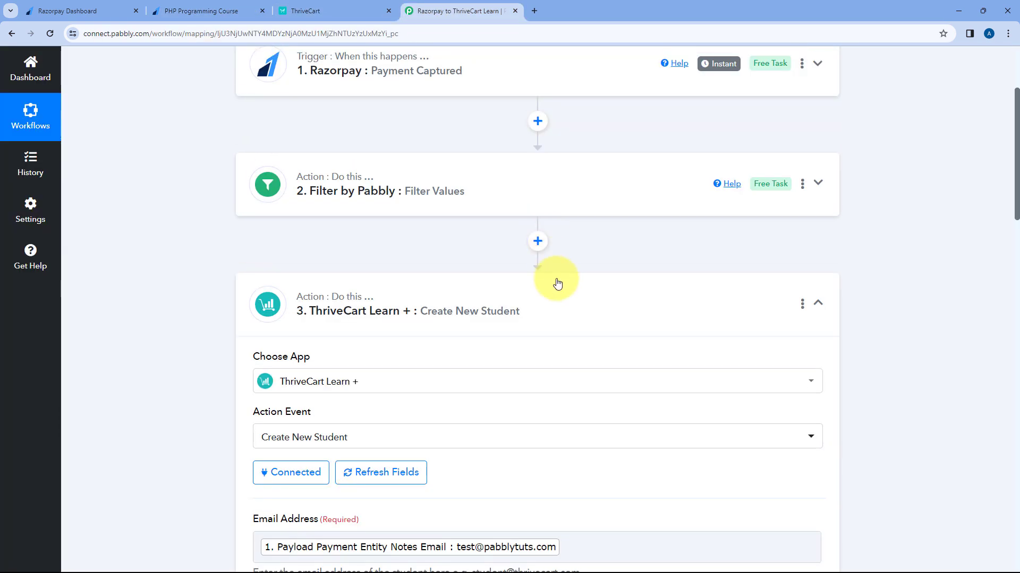
click(557, 284)
scroll(599, 257, up, 3)
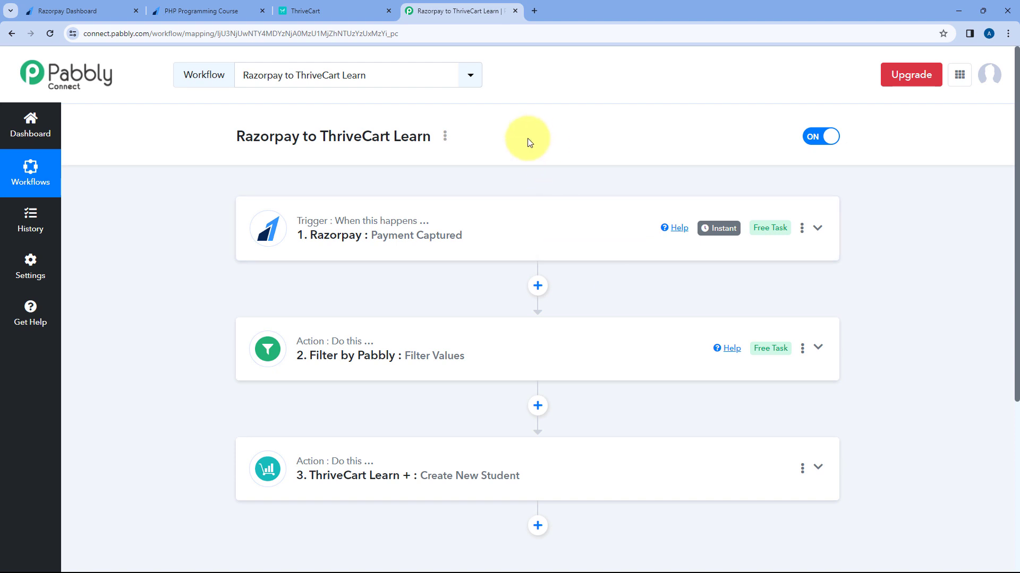
click(208, 11)
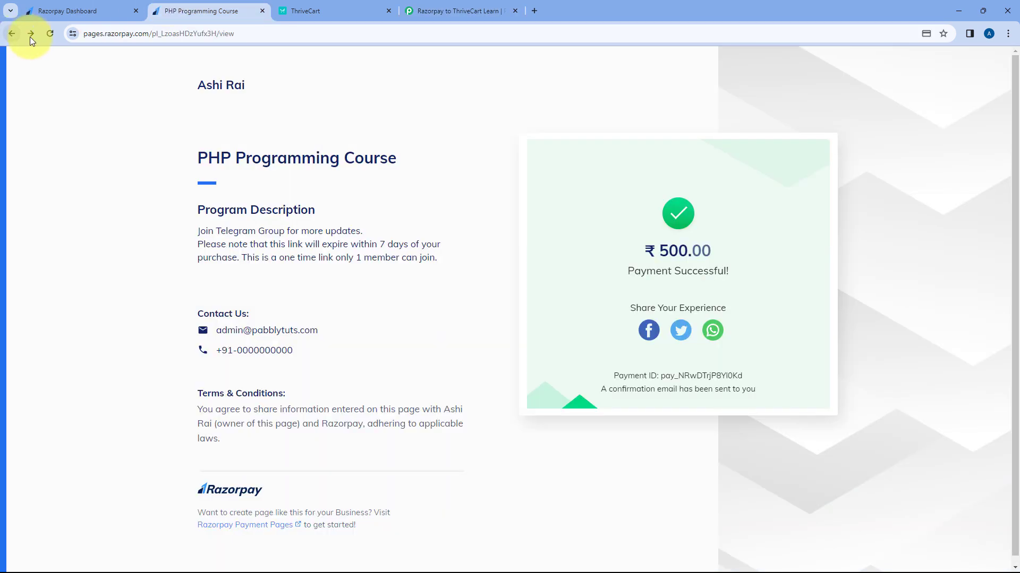
Step: Reload the payment form and fill in a dummy buyer's name, email, phone and PHP Programming Course
click(50, 34)
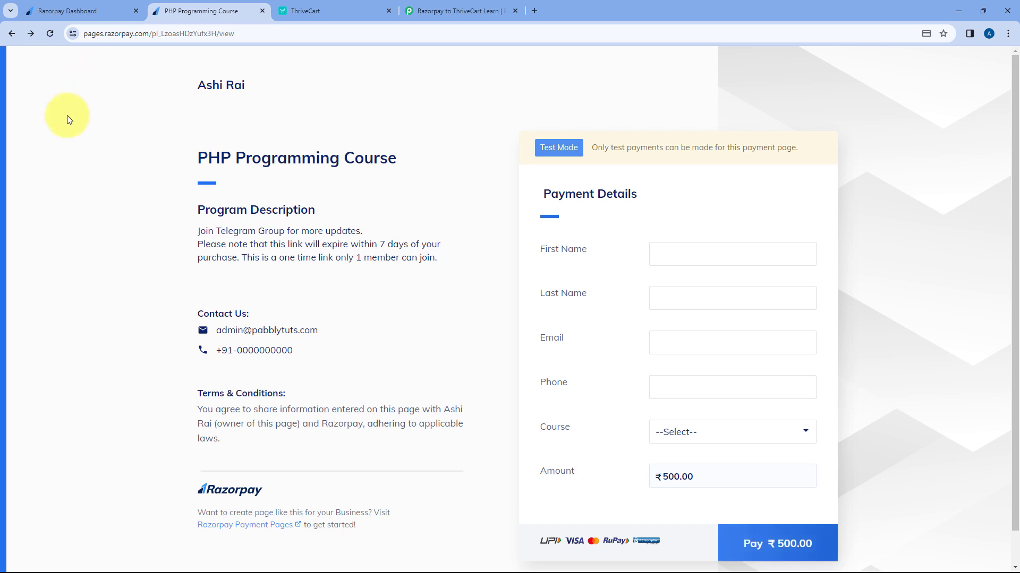
click(698, 254)
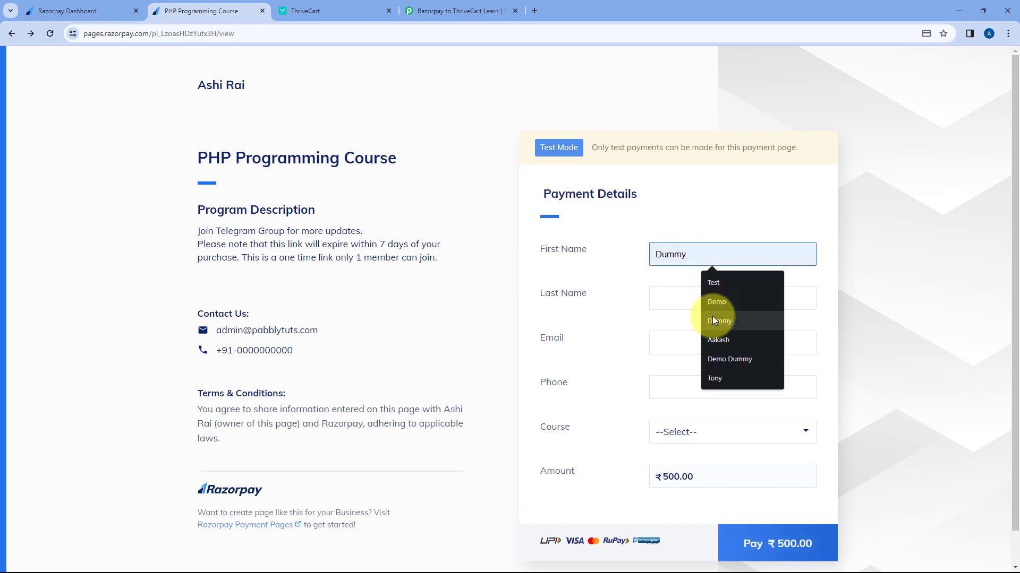
click(712, 320)
click(683, 303)
click(724, 345)
click(671, 342)
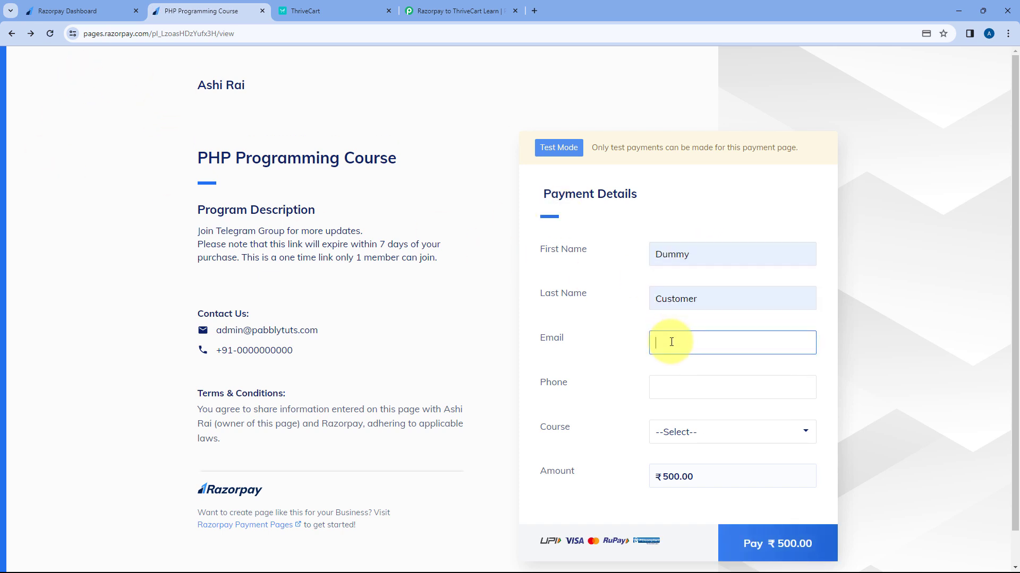
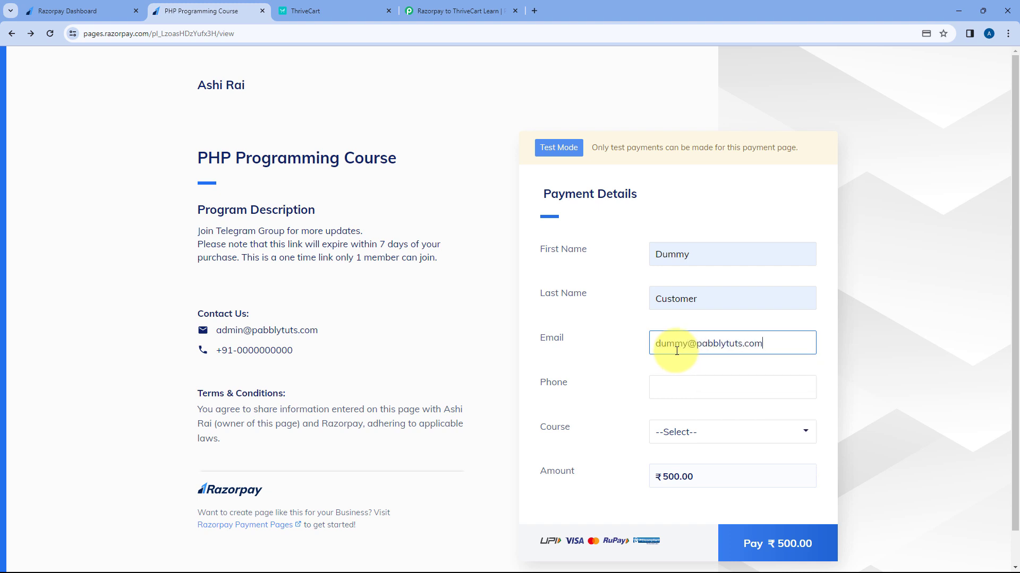
key(Tab)
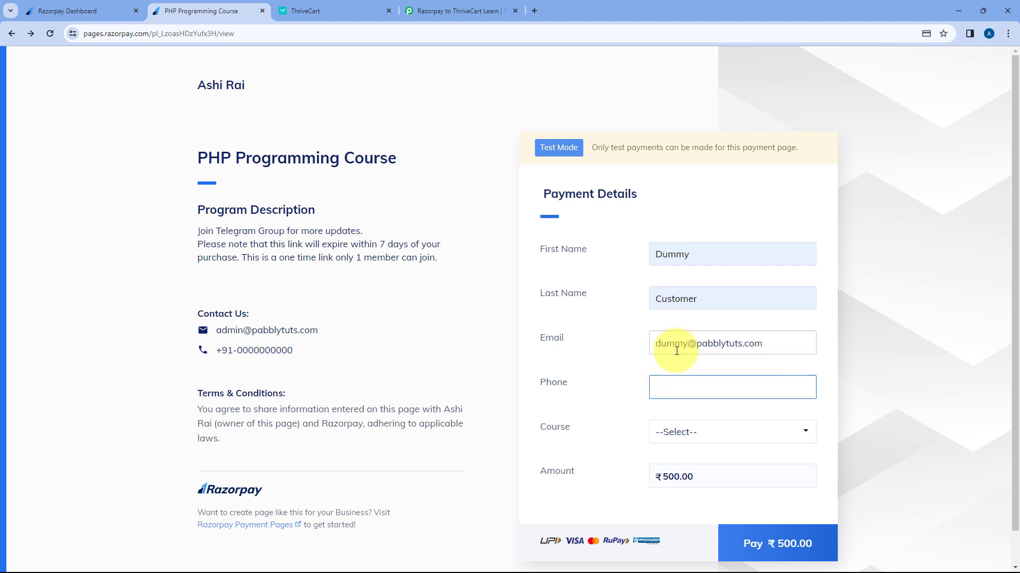
click(698, 432)
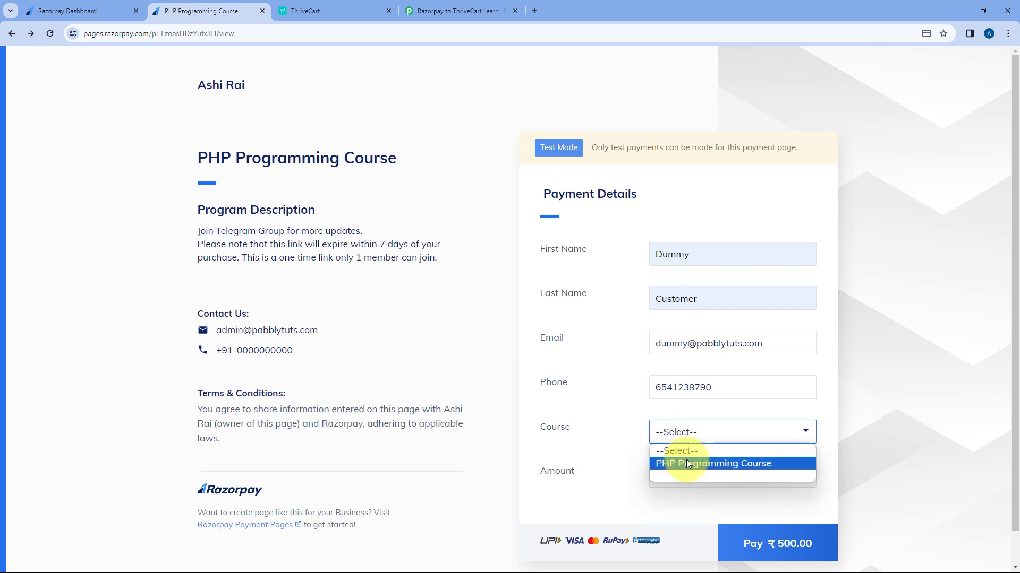
click(686, 460)
Step: Pay the ₹500 by card using test card details without saving the card, and submit the one-time code
click(790, 553)
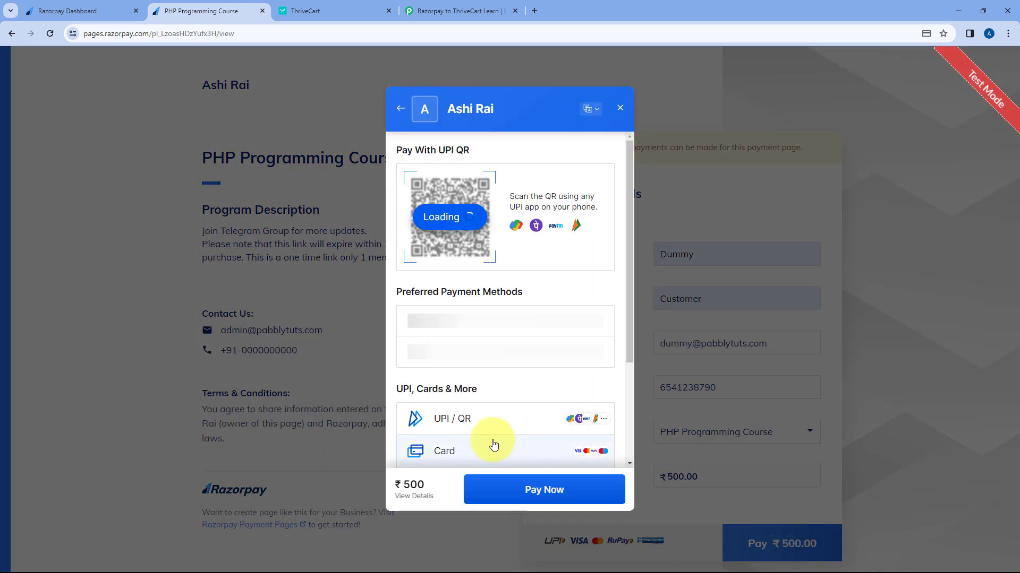
scroll(478, 403, down, 3)
click(445, 312)
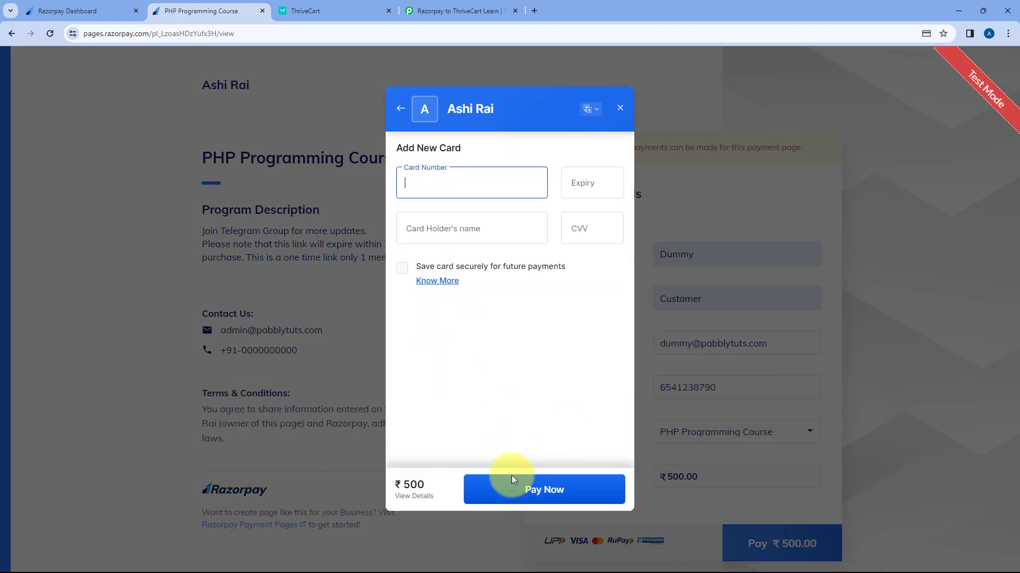
text(41)
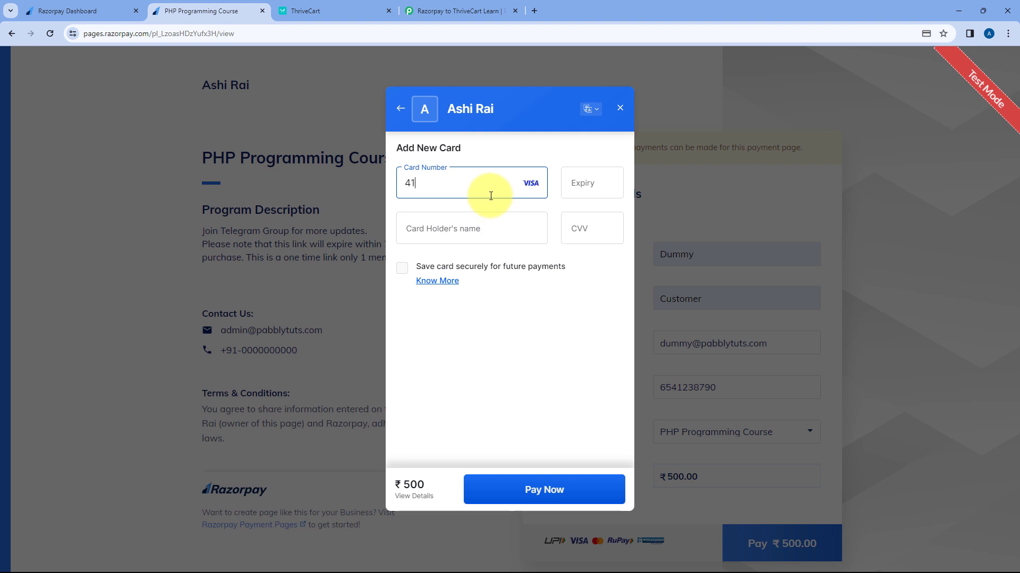
text(1111111111111112 /)
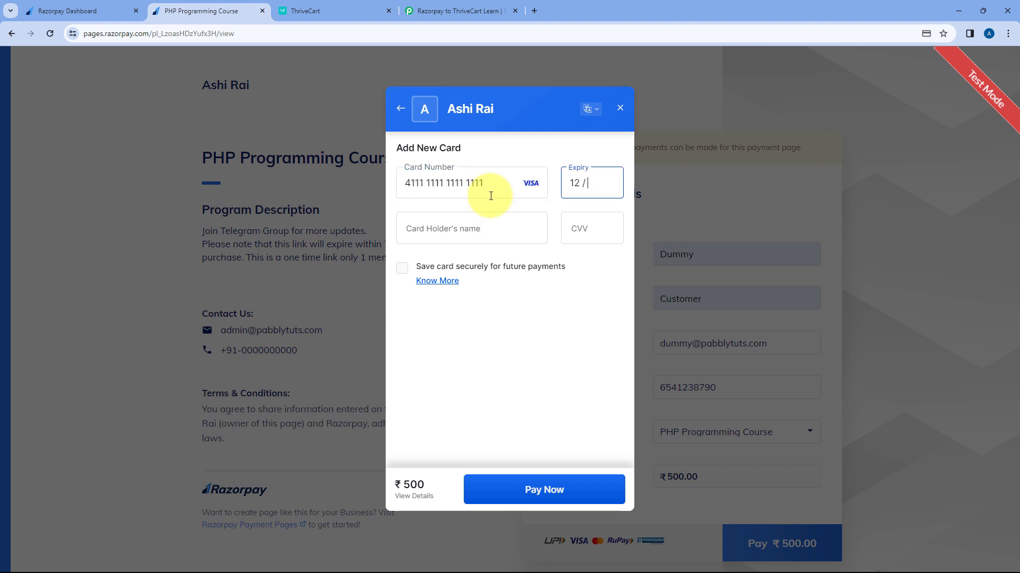
text(24)
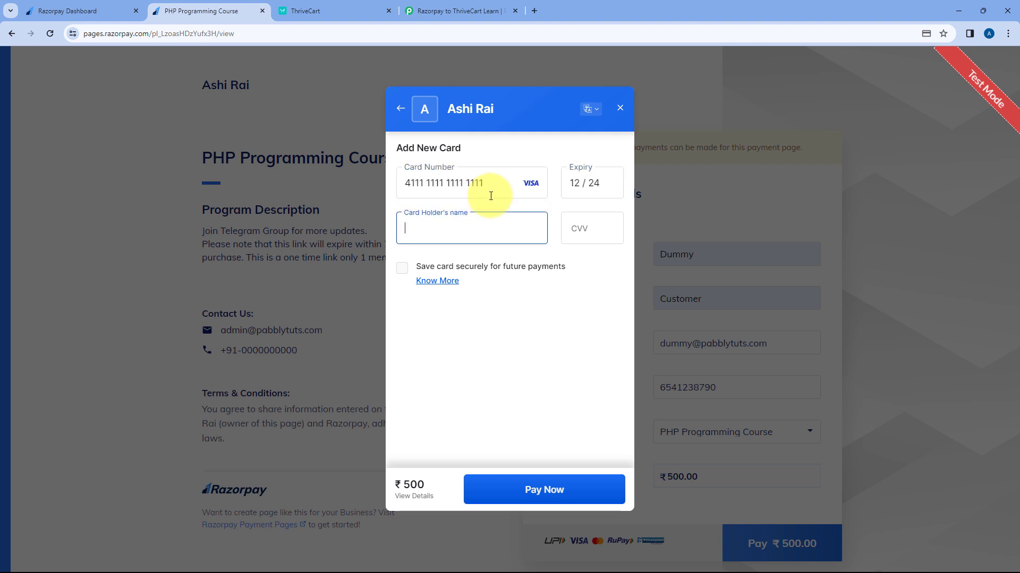
text(Dummy)
key(Tab)
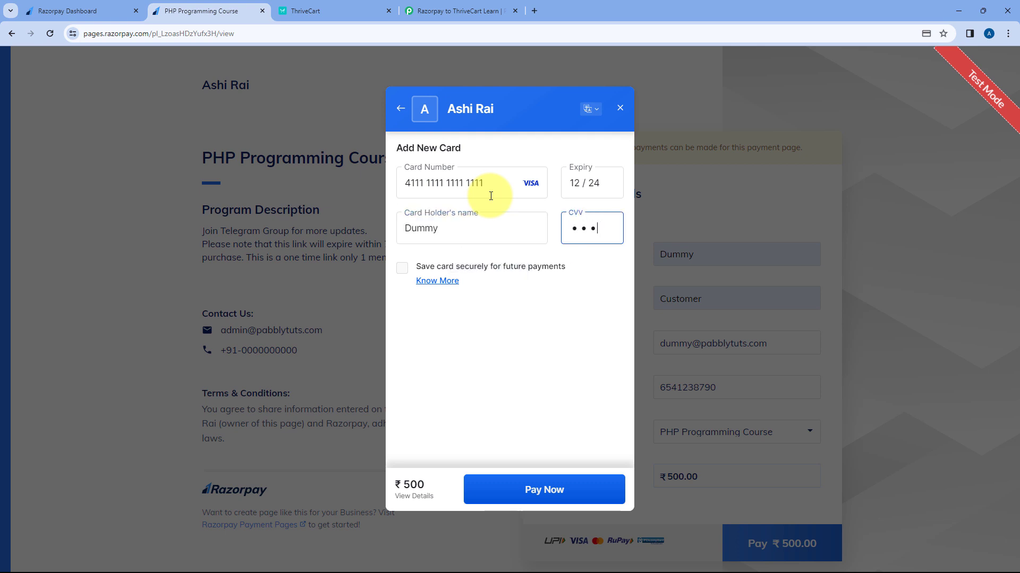
click(576, 489)
click(547, 484)
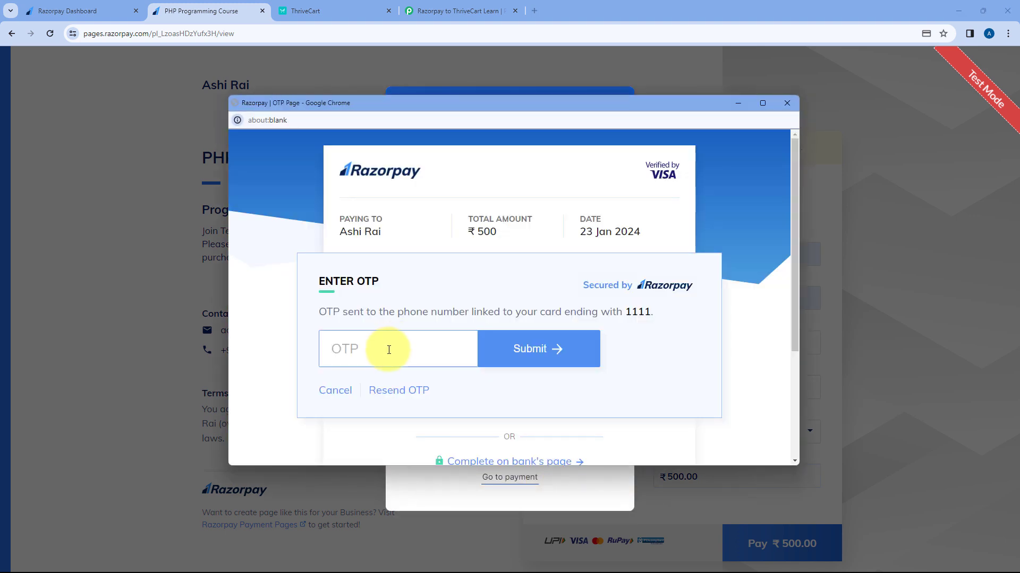
text(1111)
key(Return)
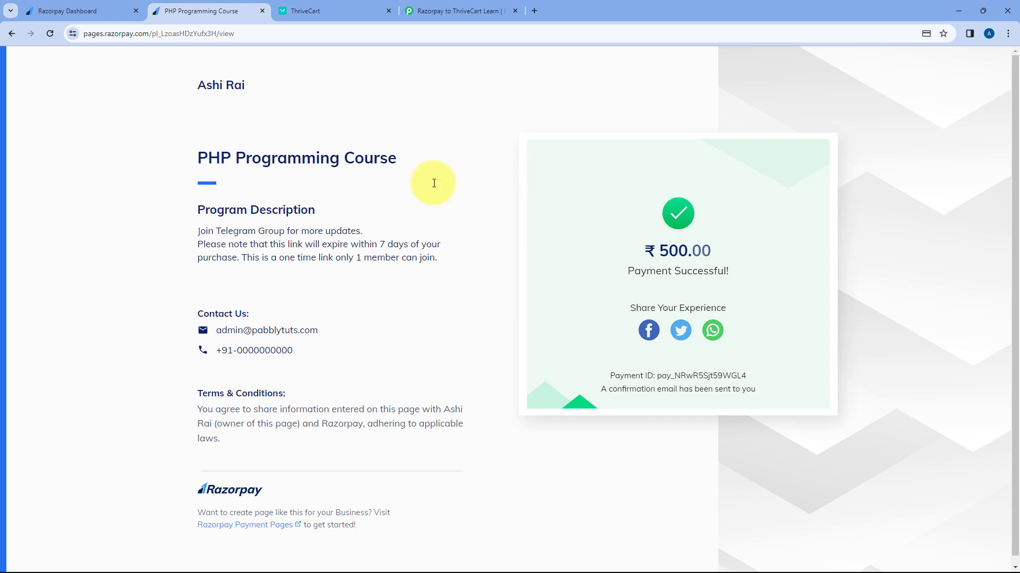
Step: Check ThriveCart's students list and open the new dummy buyer's Basics of PHP profile, then return to Pabbly
click(353, 7)
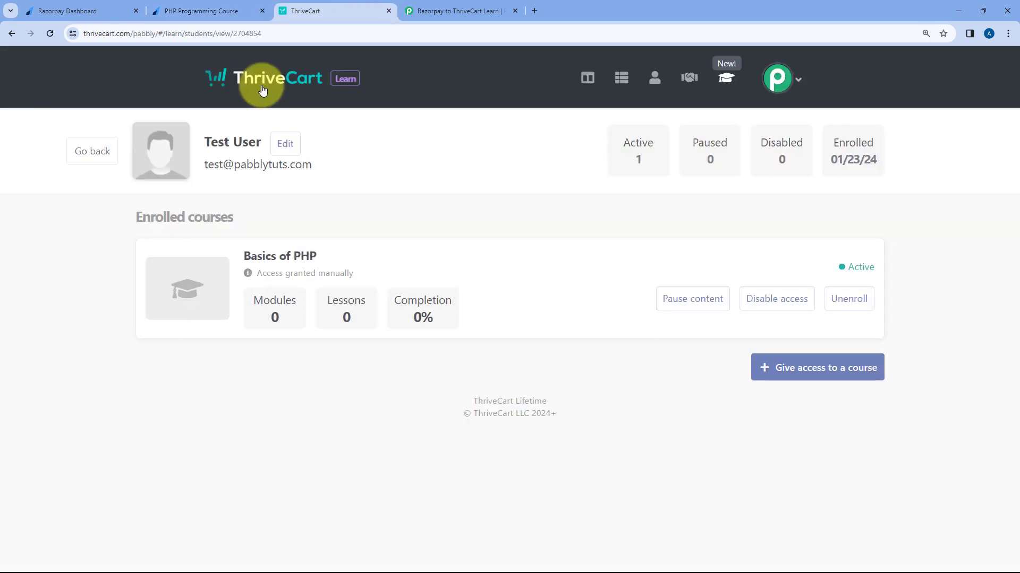
click(79, 154)
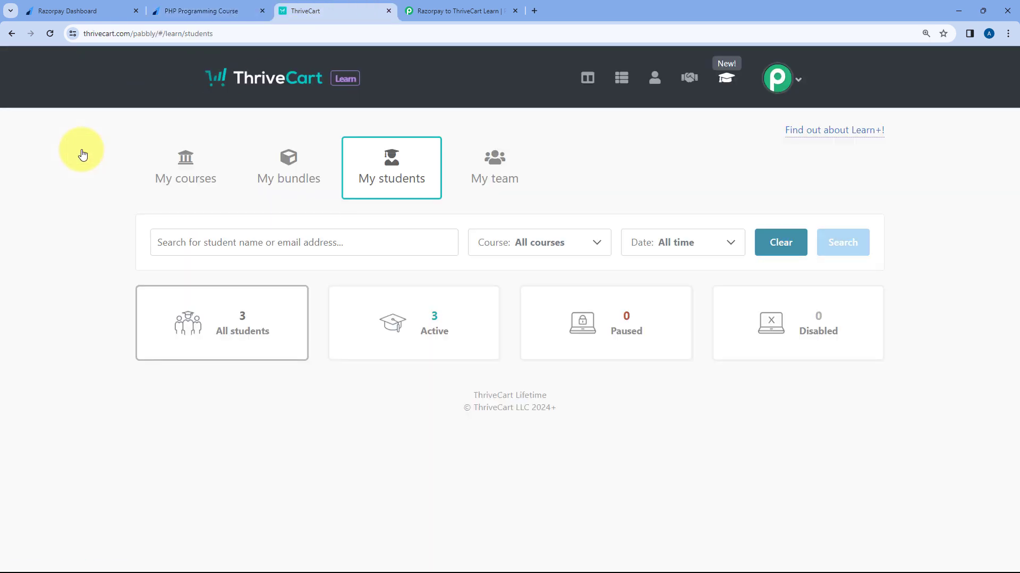
scroll(48, 284, down, 3)
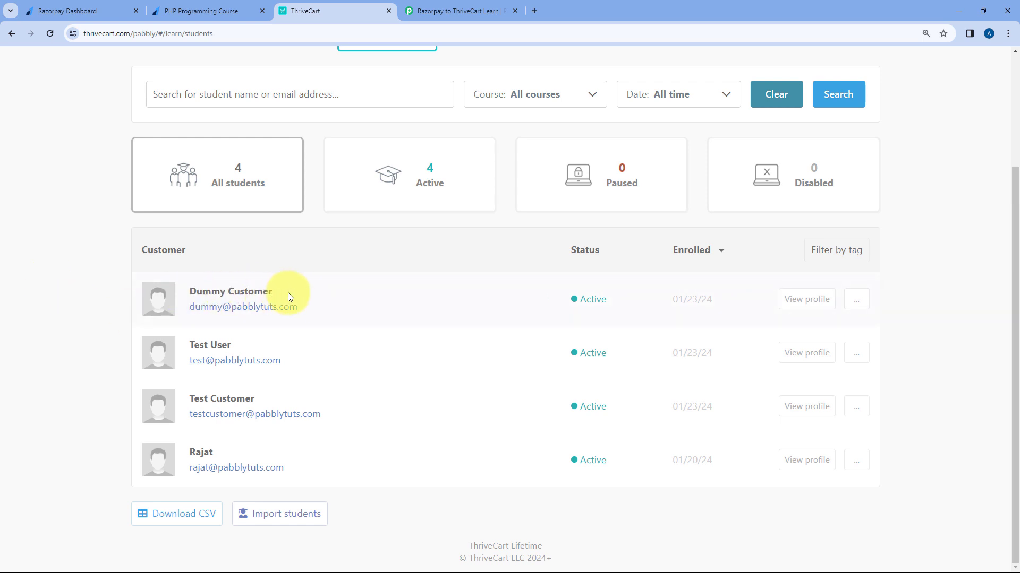
click(212, 10)
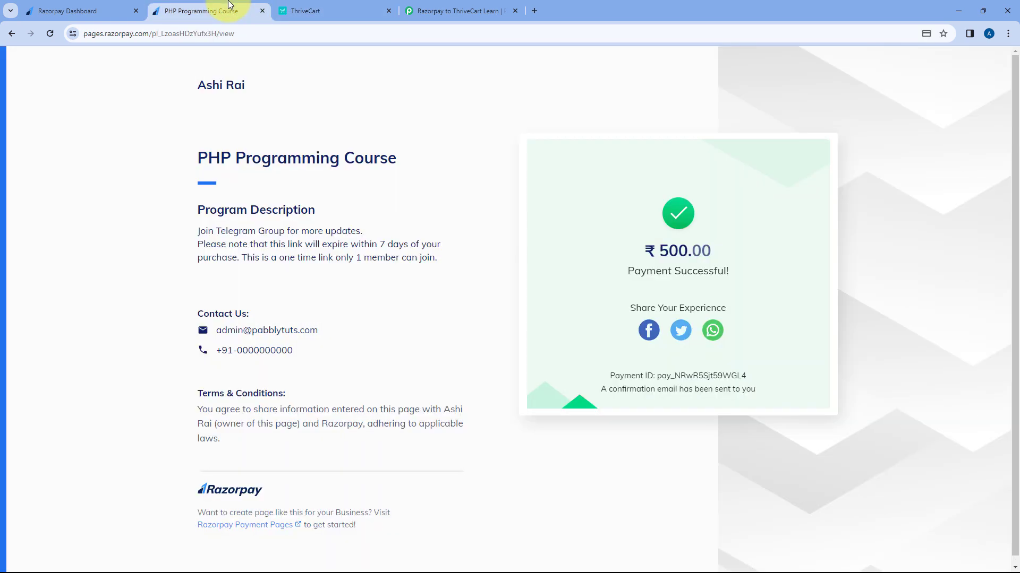
click(303, 9)
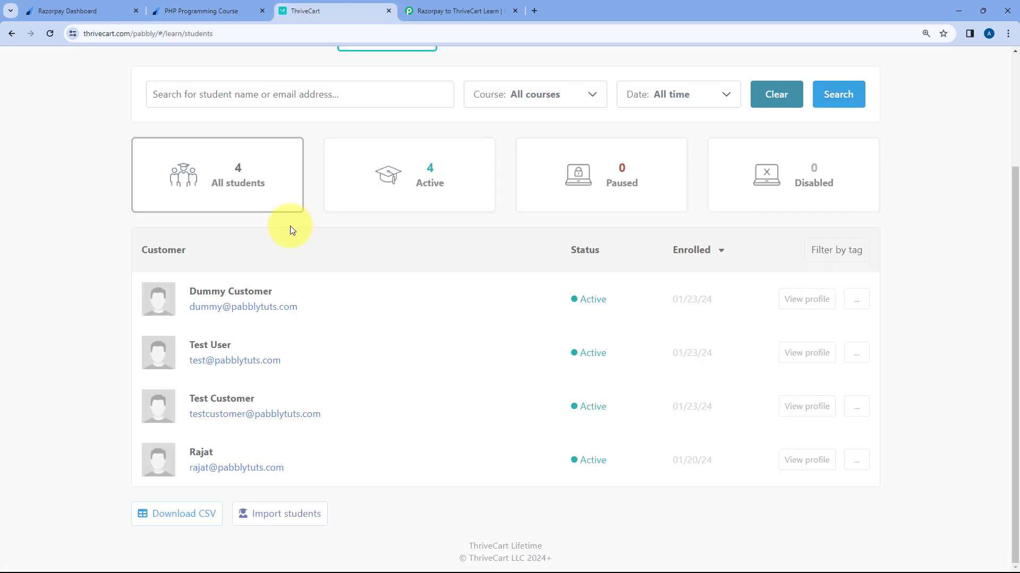
click(801, 306)
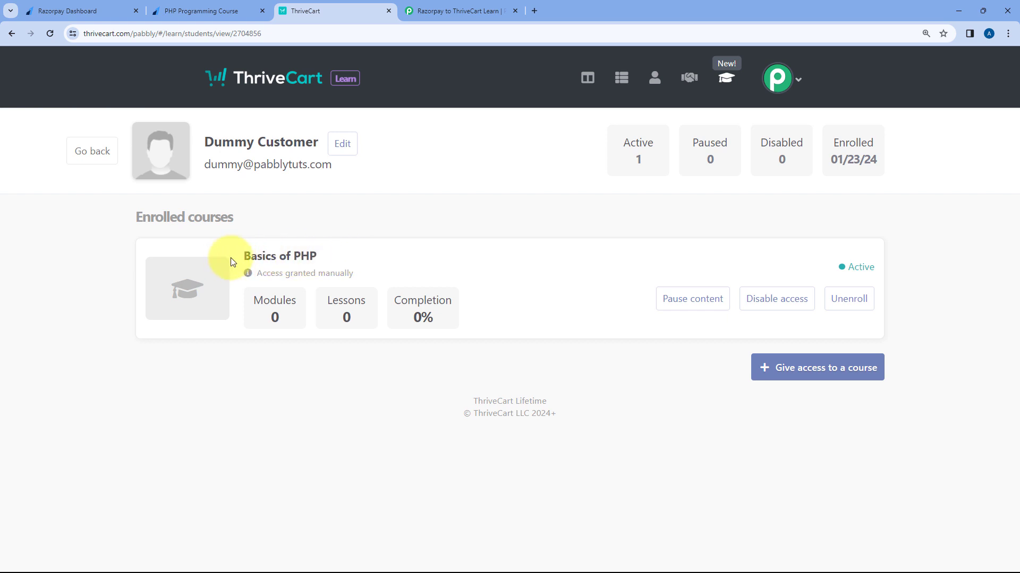
click(441, 10)
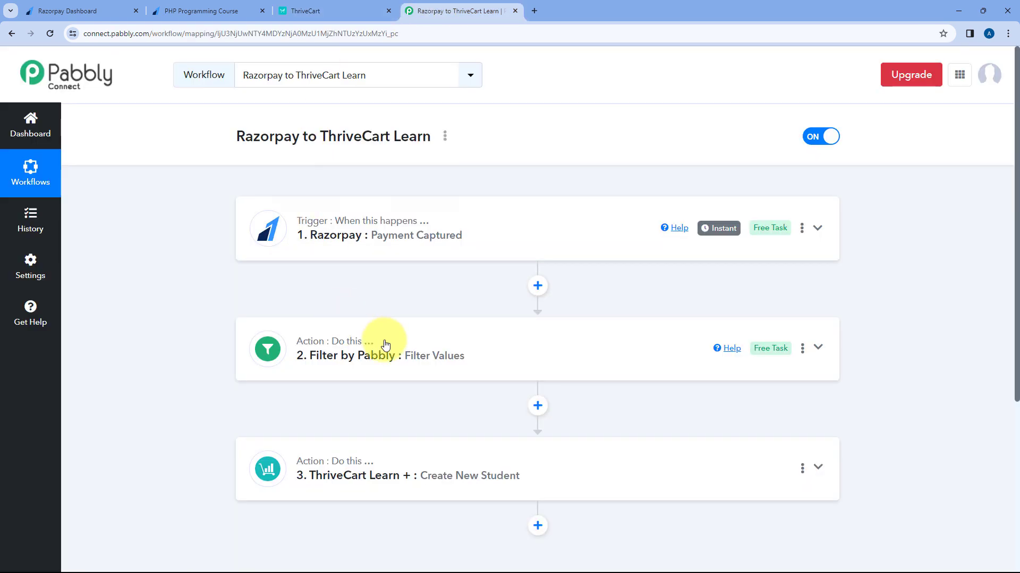